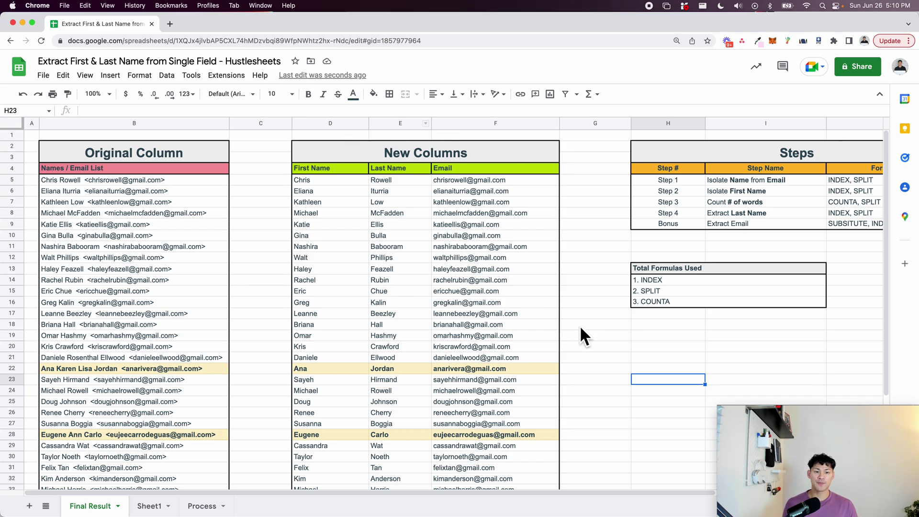
Zoom in on the finished example and review the bold multi-part names in B7, B18, B22 and B28.
left_click(577, 350)
scroll(576, 346, "right", 5)
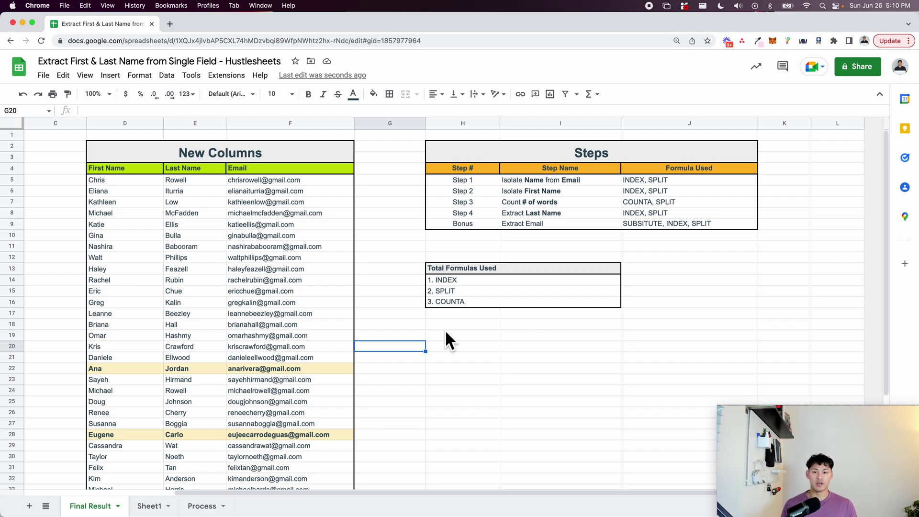
scroll(444, 329, "left", 5)
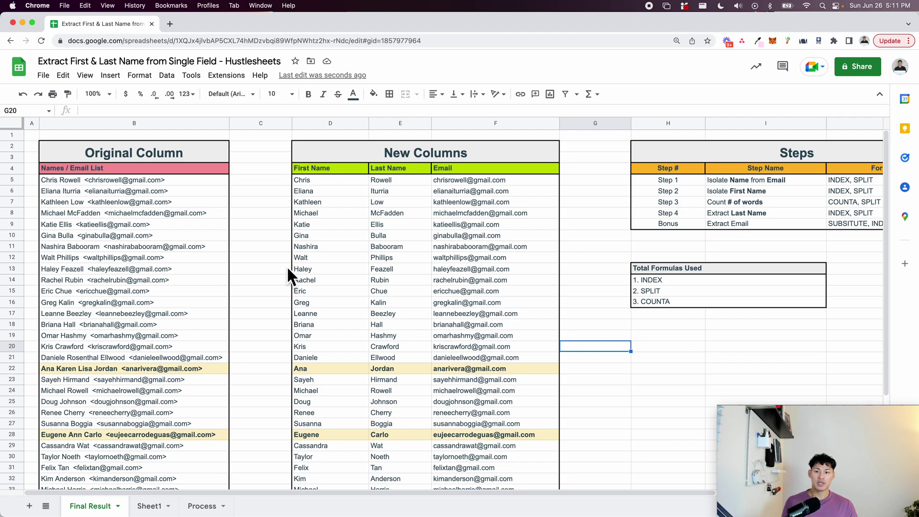
left_click(257, 249)
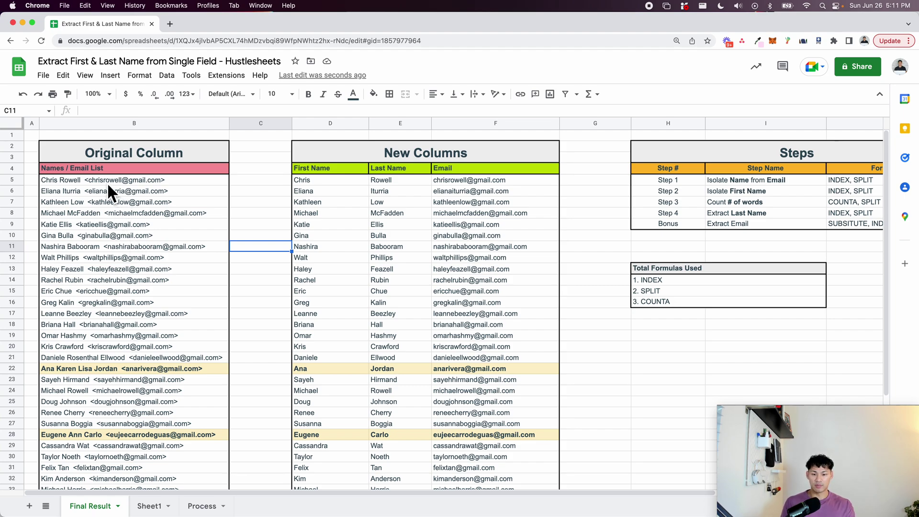
key("super+equal")
left_click(108, 221)
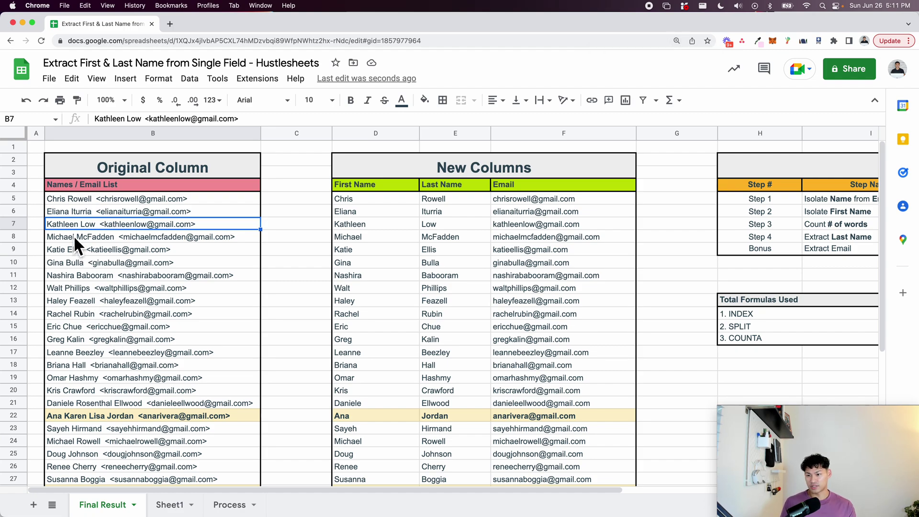
left_click(100, 362)
scroll(100, 362, "down", 2)
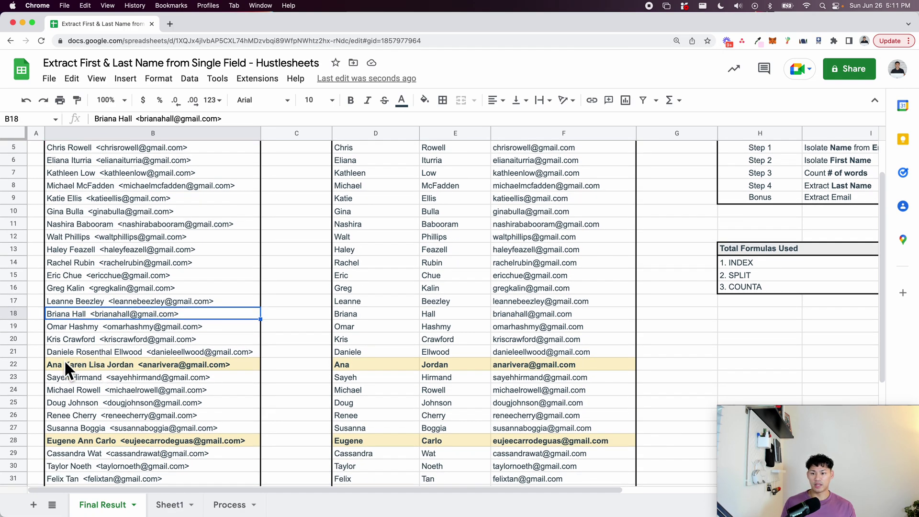
left_click(63, 363)
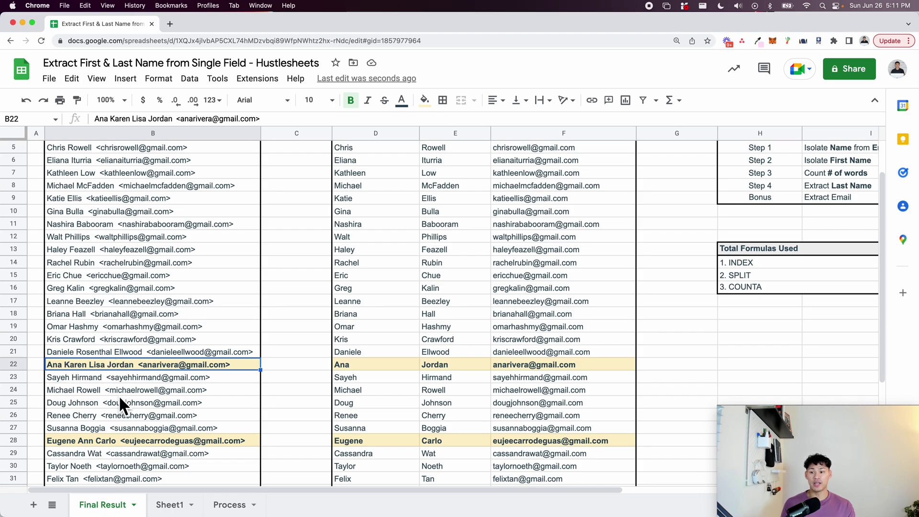
left_click(67, 443)
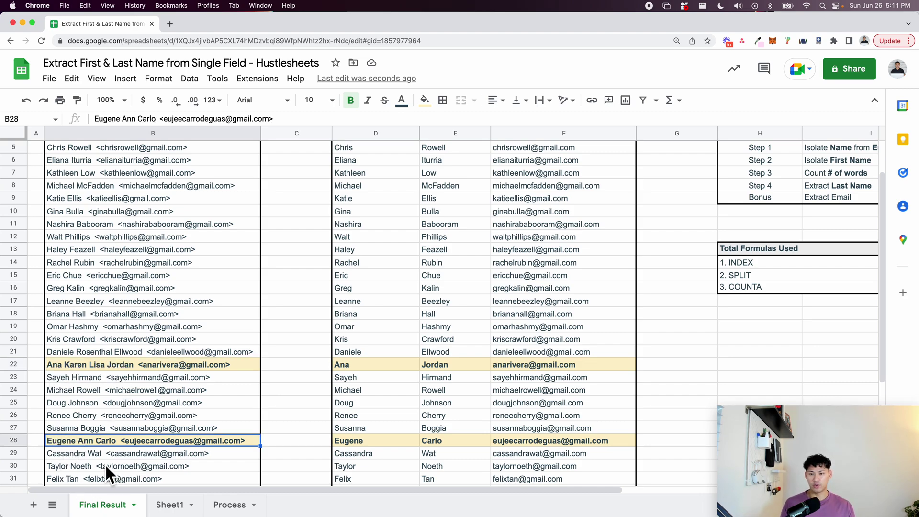
Return the example to normal zoom and switch to the Sheet1 tab.
scroll(98, 426, "up", 1)
key("super+minus")
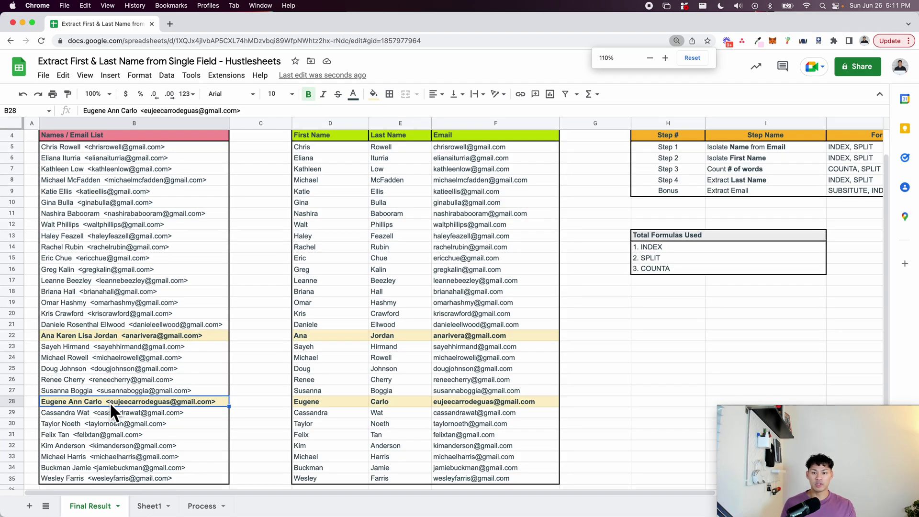
scroll(116, 391, "up", 2)
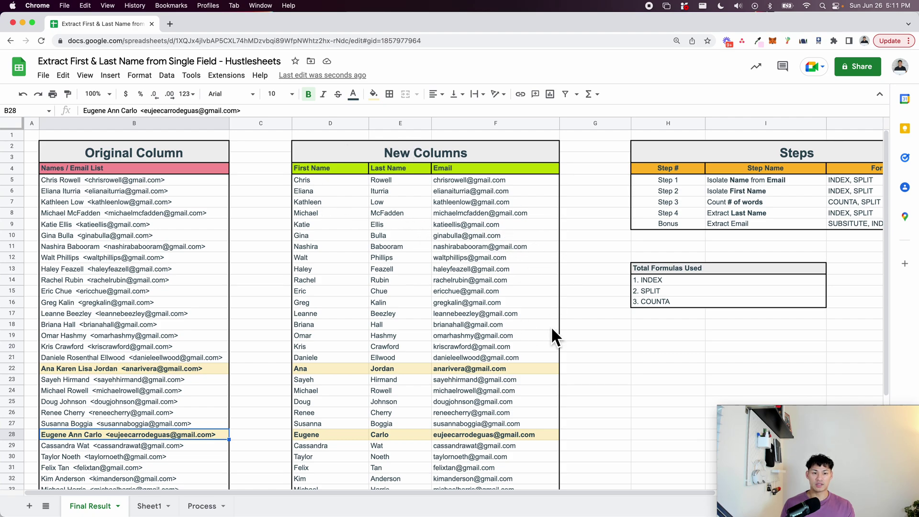
left_click(124, 210)
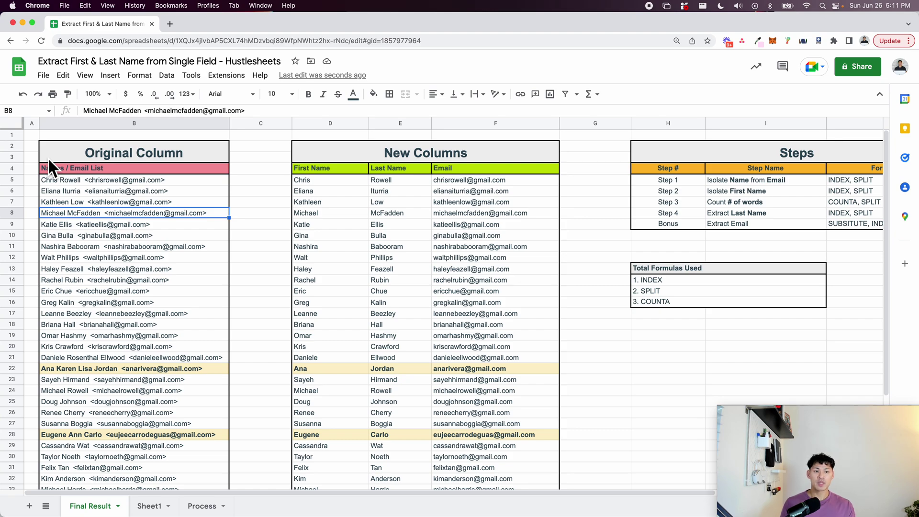
mouse_move(535, 229)
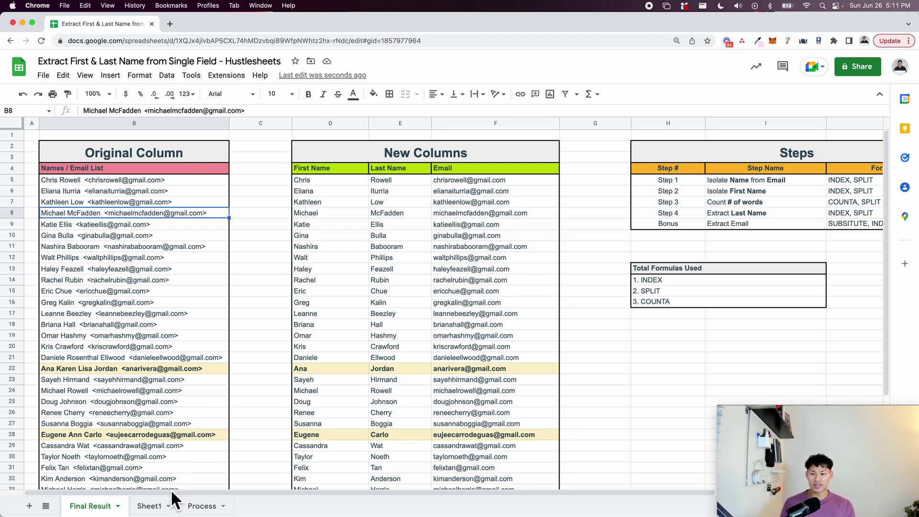
left_click(162, 506)
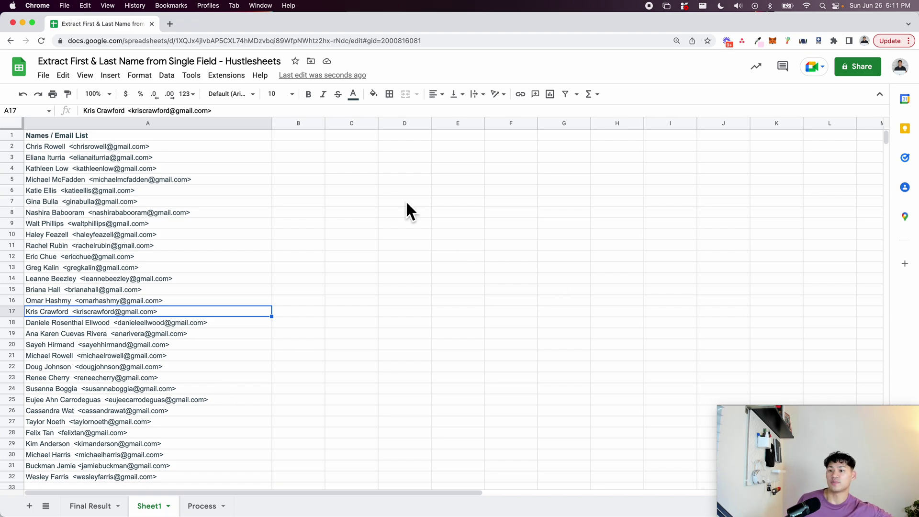
Enter the heading 'Step 1: Isolate Name using SPLIT + INDEX' in cell C1.
left_click(213, 148)
scroll(159, 167, "down", 3)
scroll(163, 268, "up", 3)
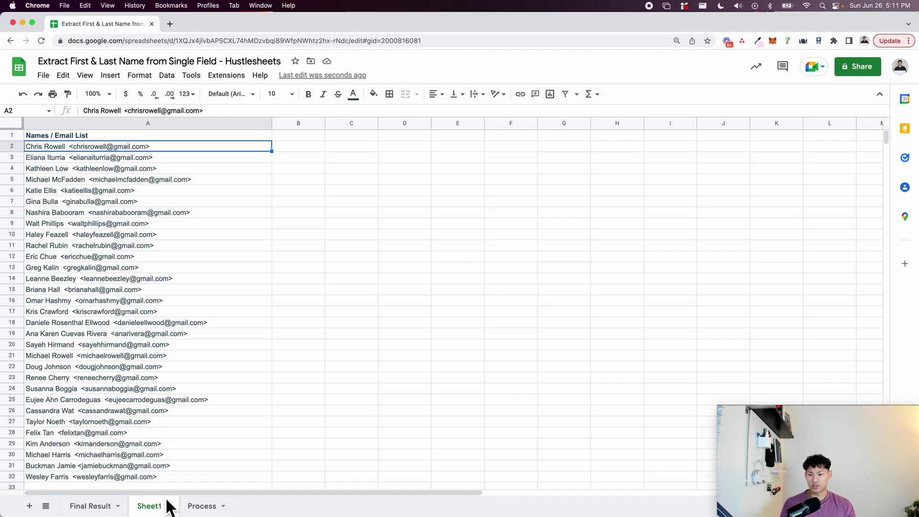
left_click(365, 137)
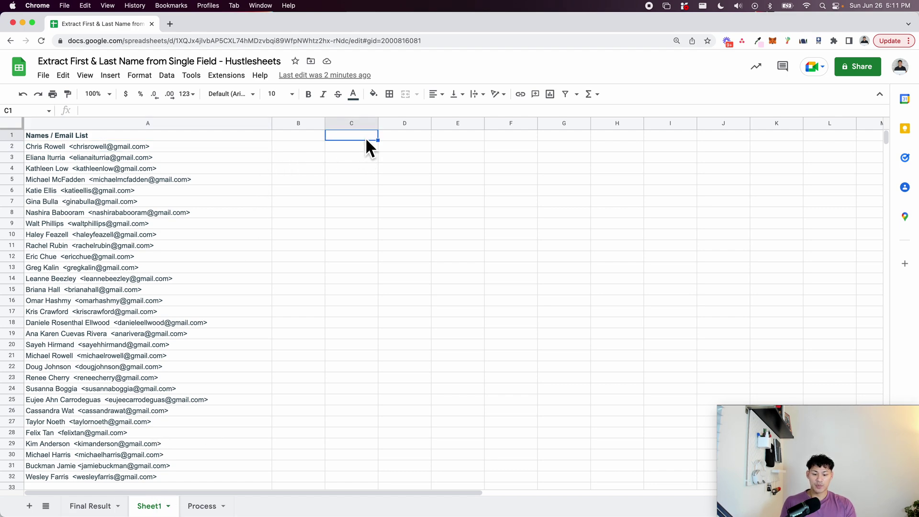
type("Step ")
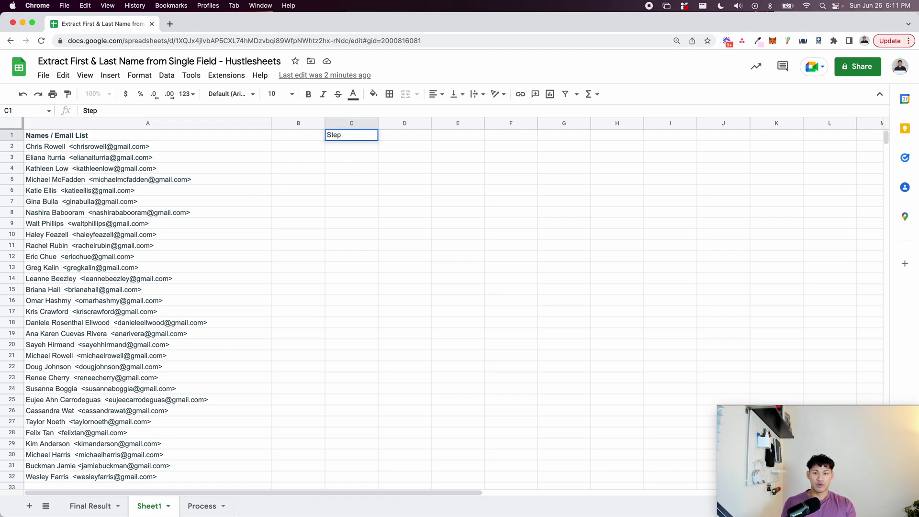
type("1")
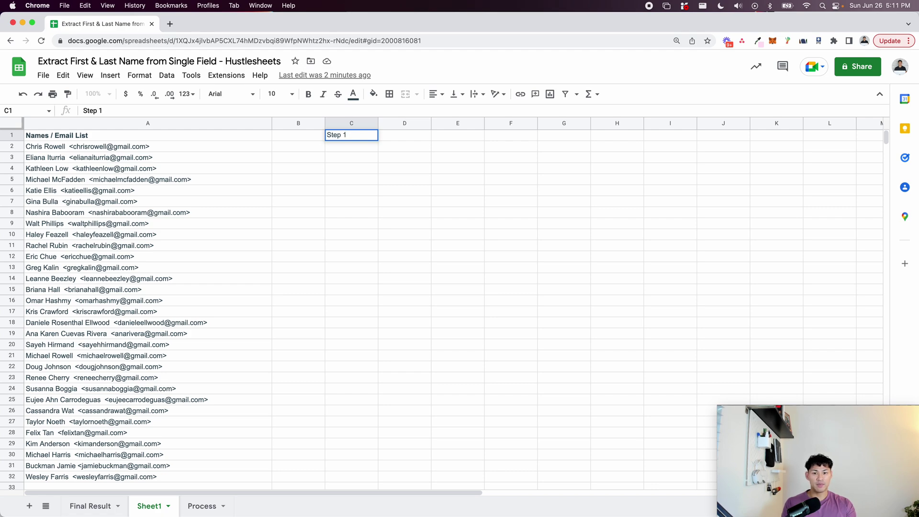
type(": Isolate Name from")
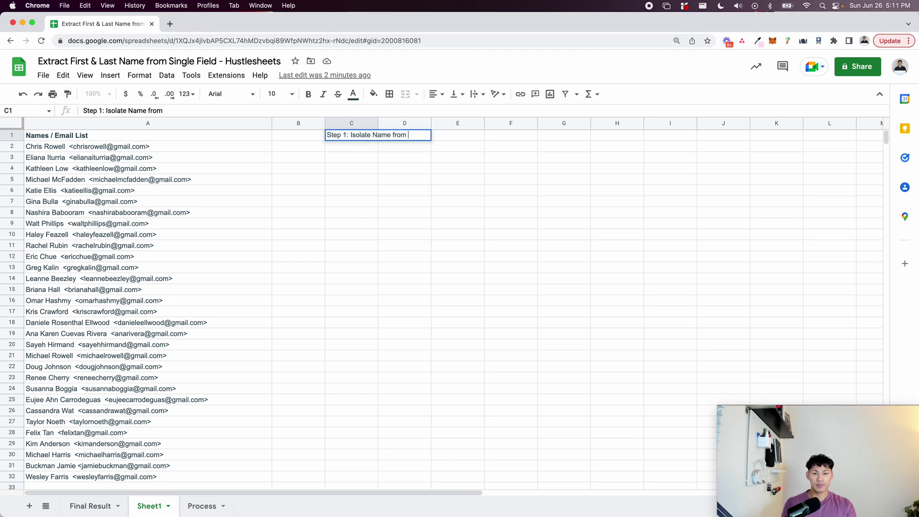
key("BackSpace")
key("BackSpace")
key("BackSpace")
type("using SPLIT + INDEX")
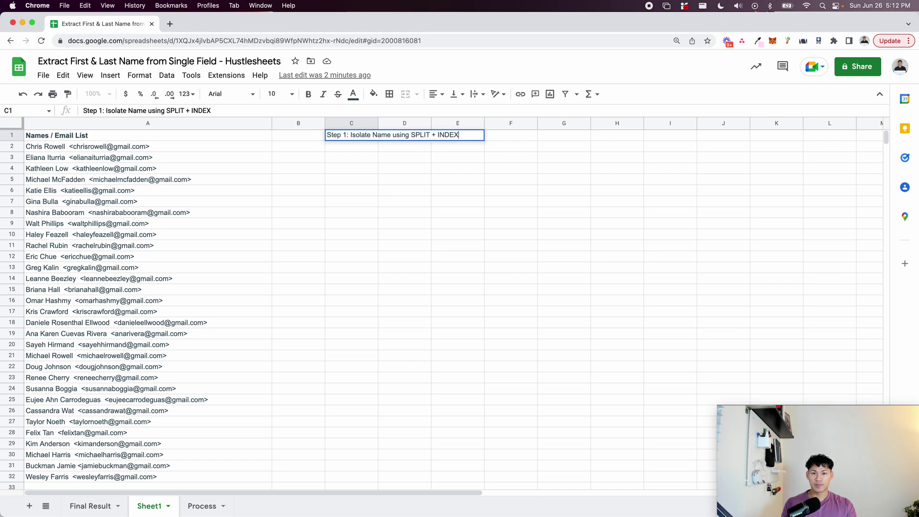
key("Return")
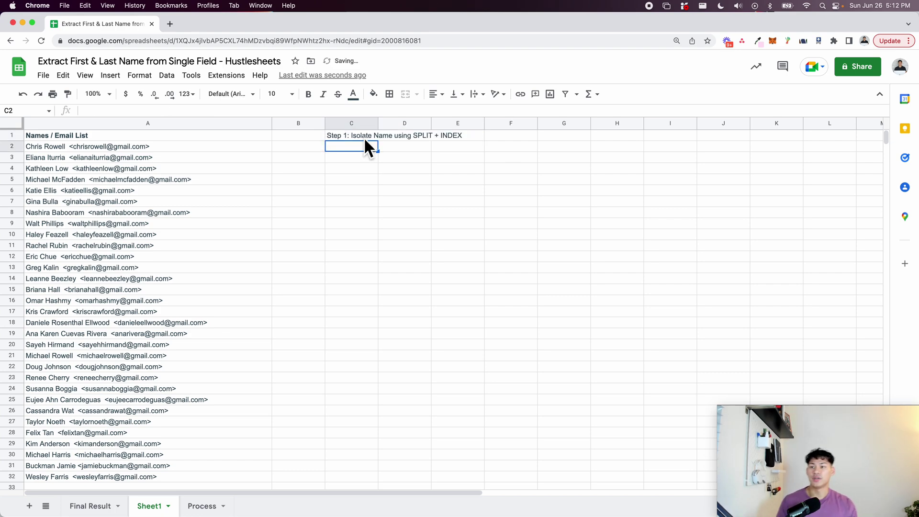
Enter =SPLIT(A2,"<") in cell C2.
left_click(75, 150)
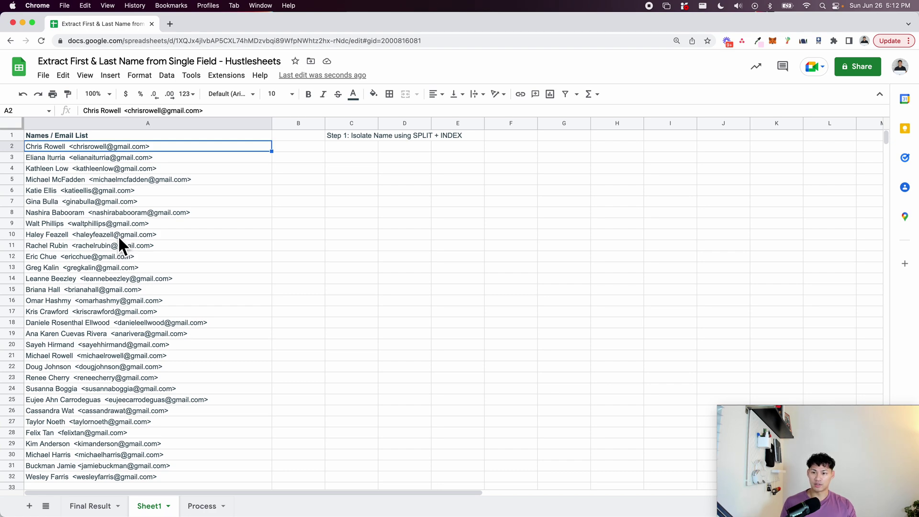
left_click(350, 151)
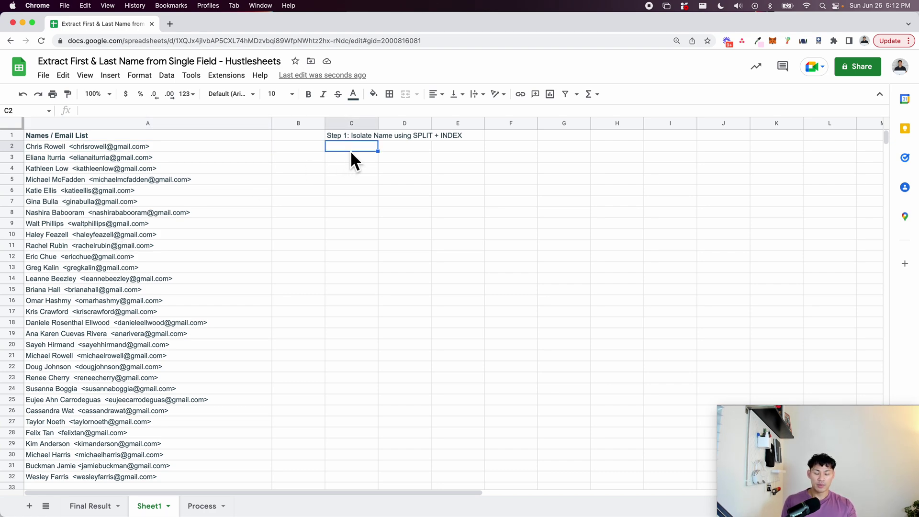
type("=s")
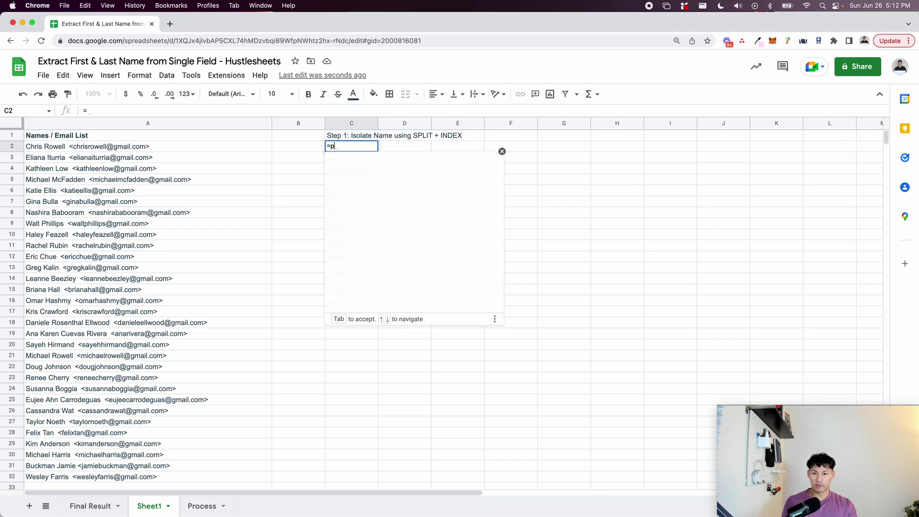
type("plit")
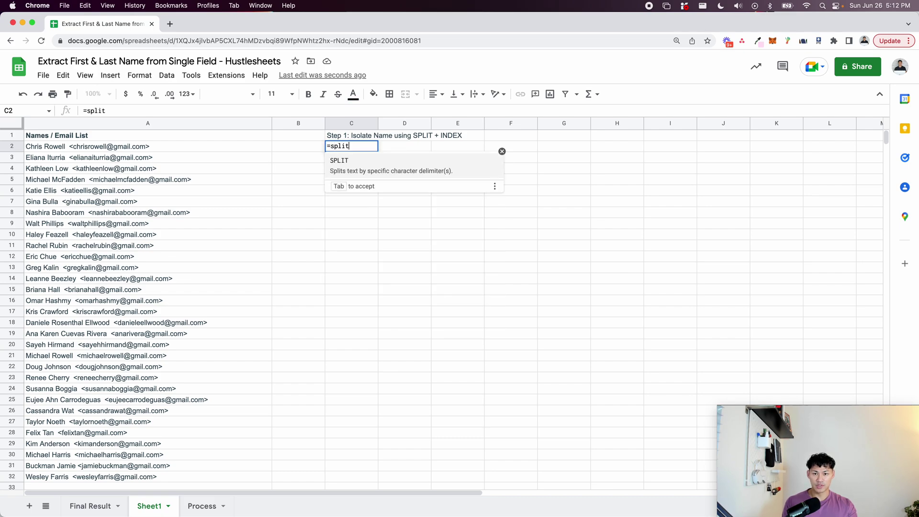
key("Tab")
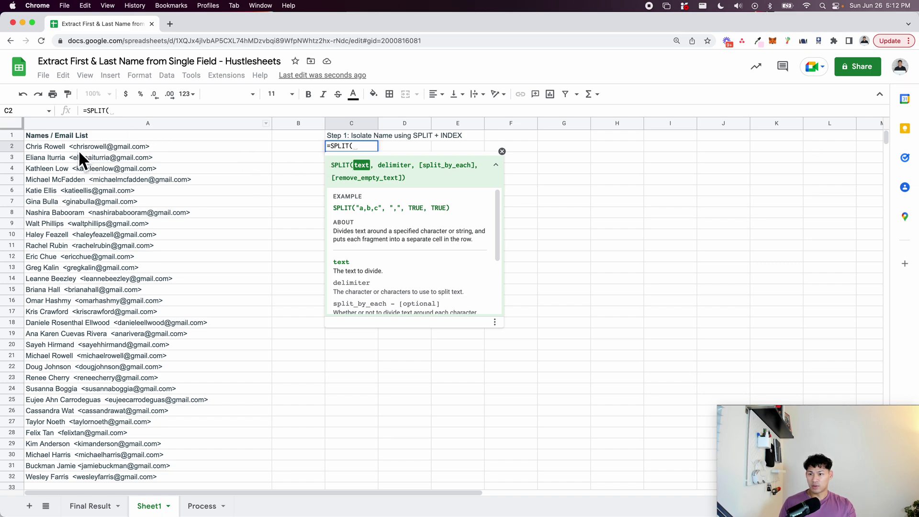
left_click(78, 149)
type(",")
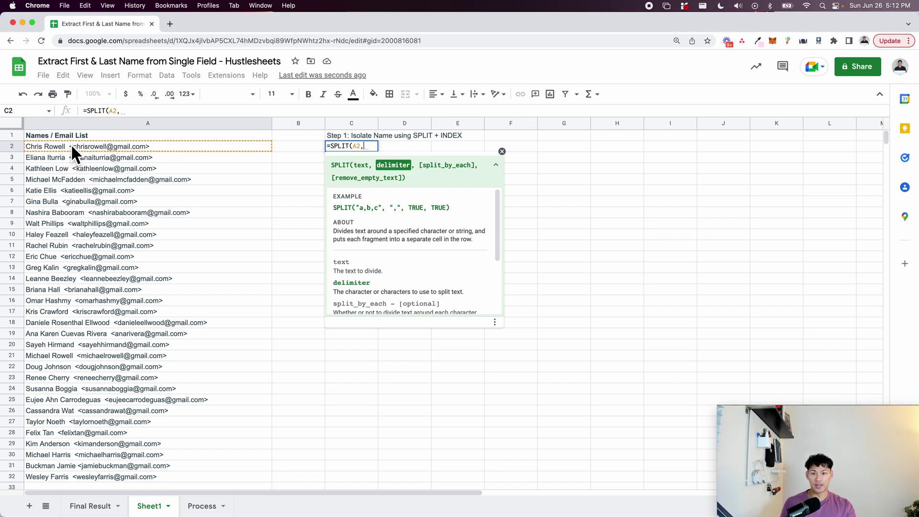
type("\"<")
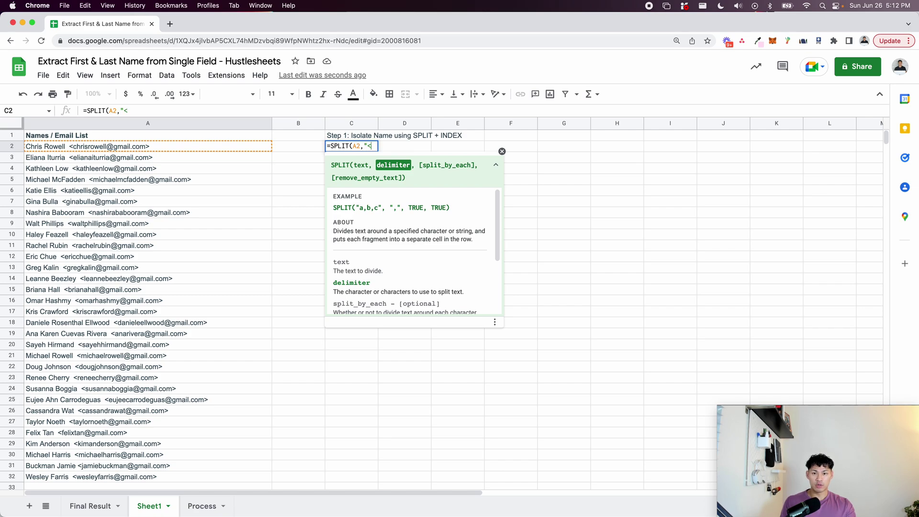
type("\")")
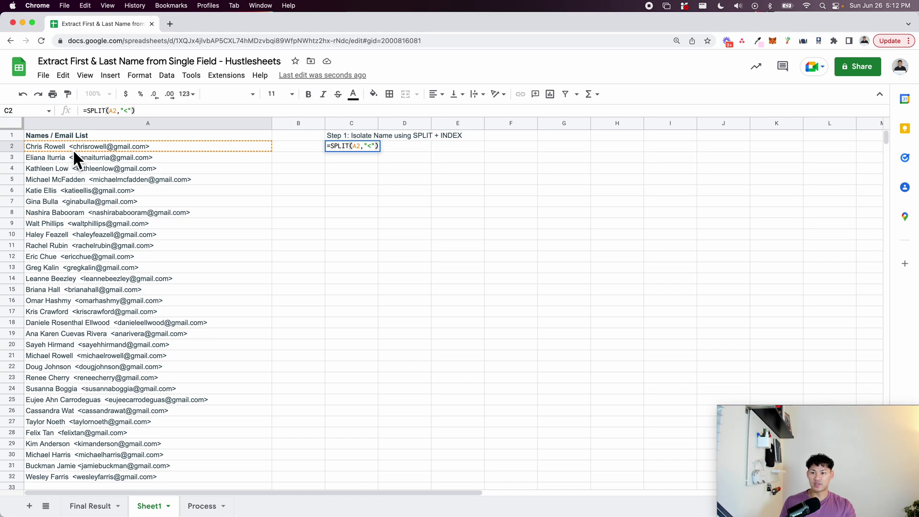
key("Return")
Widen column C and fill the SPLIT formula down to row 32.
left_click(347, 136)
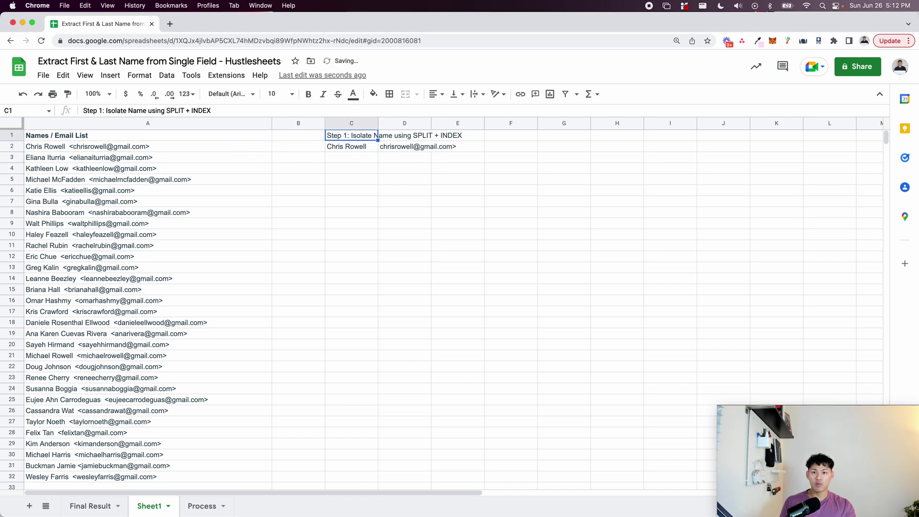
left_click_drag(378, 126, 467, 129)
left_click(395, 151)
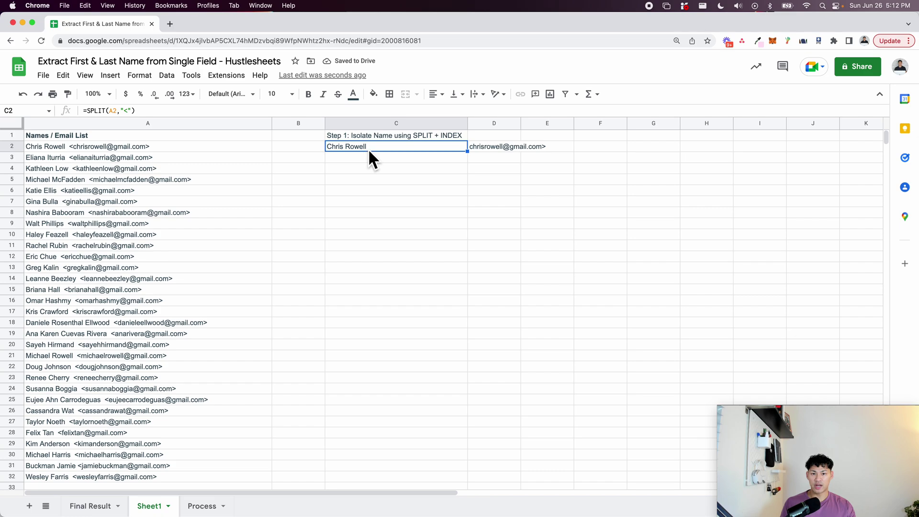
left_click_drag(467, 151, 430, 357)
key("super+Up")
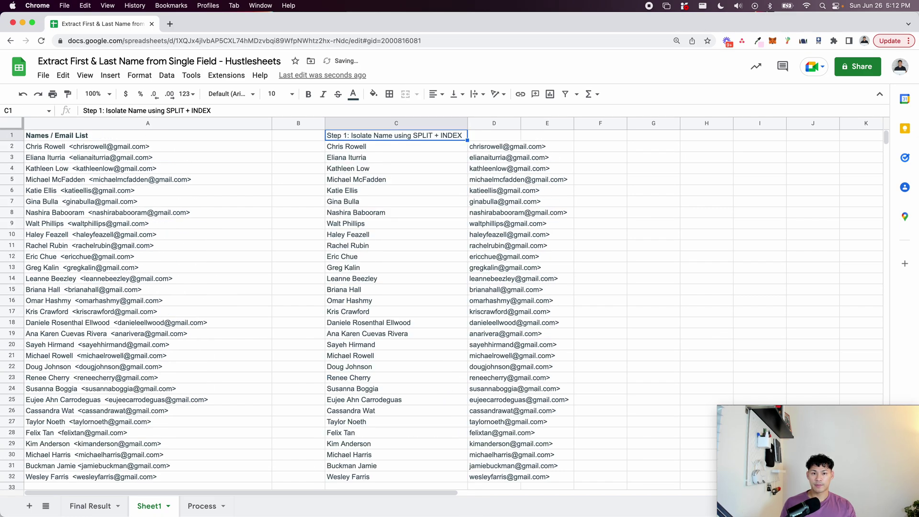
key("Down")
Change C2's formula to =INDEX(SPLIT(A2,"<"),1).
left_click(58, 148)
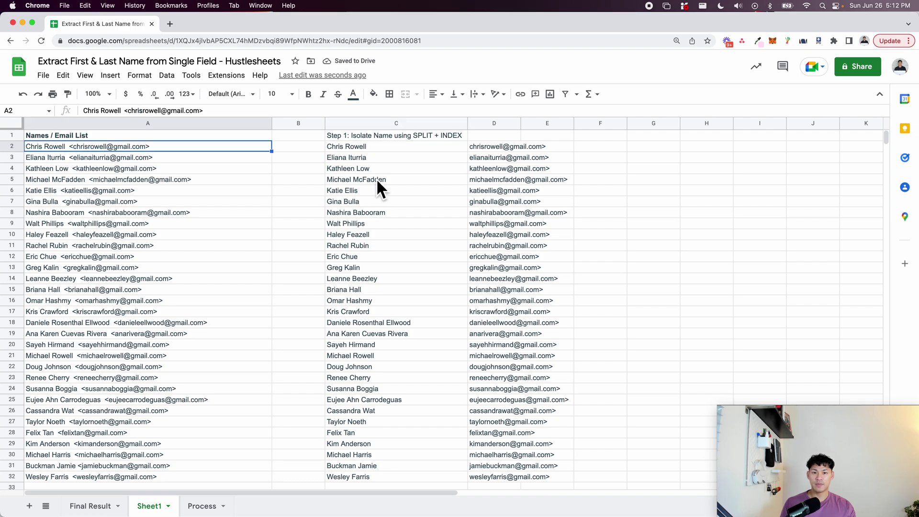
left_click(485, 147)
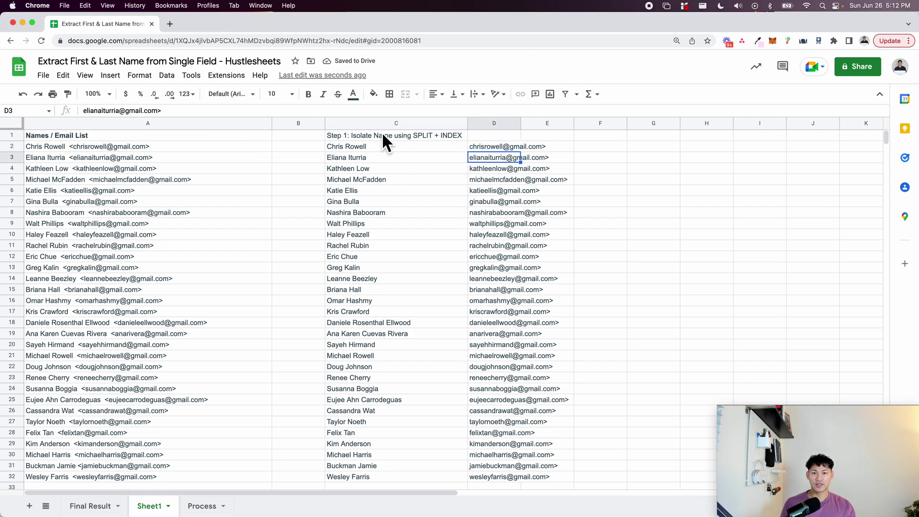
left_click(393, 148)
key("Return")
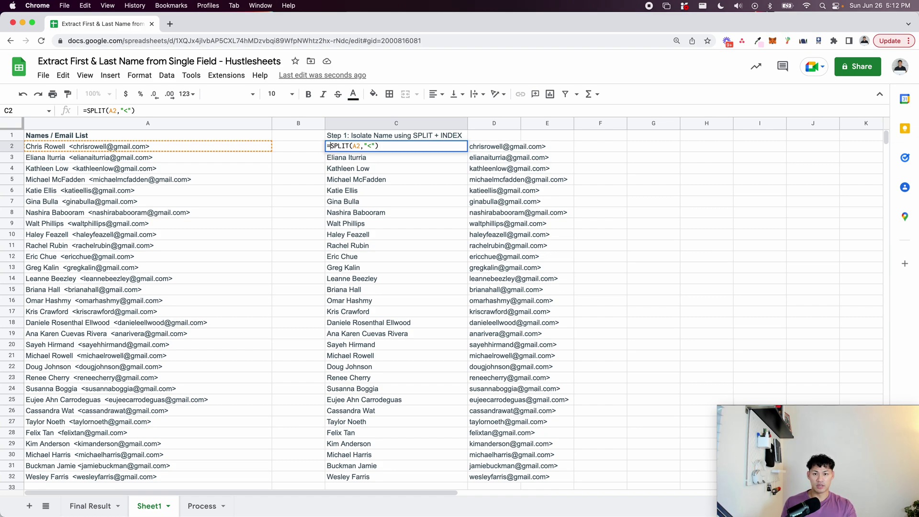
key("Escape")
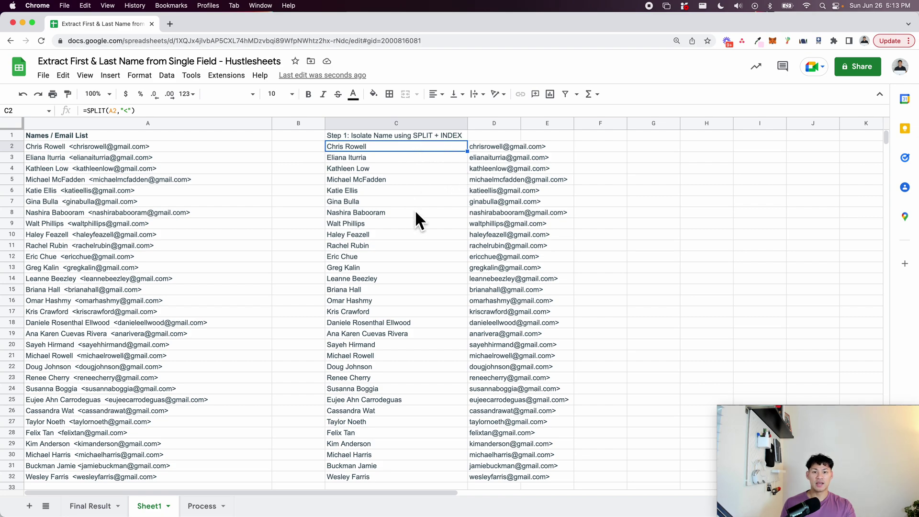
double_click(434, 148)
left_click(329, 146)
type("INDEX(")
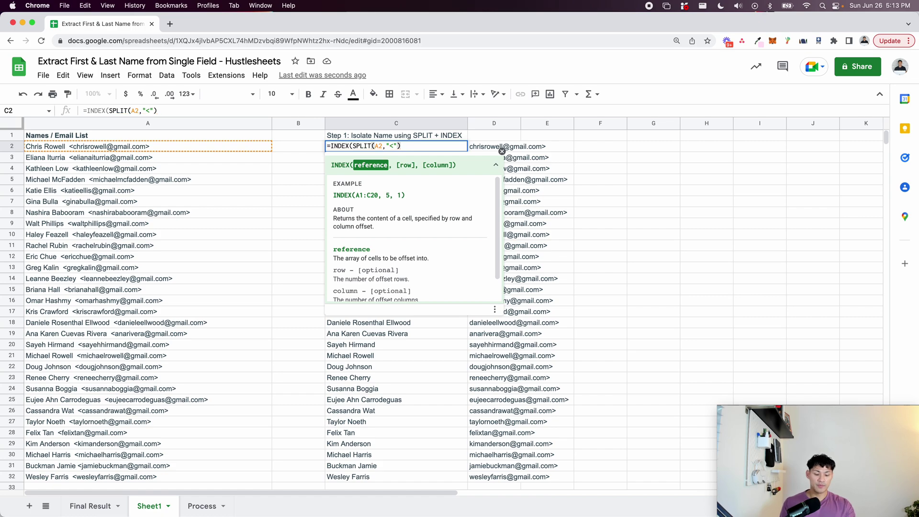
type(",1)")
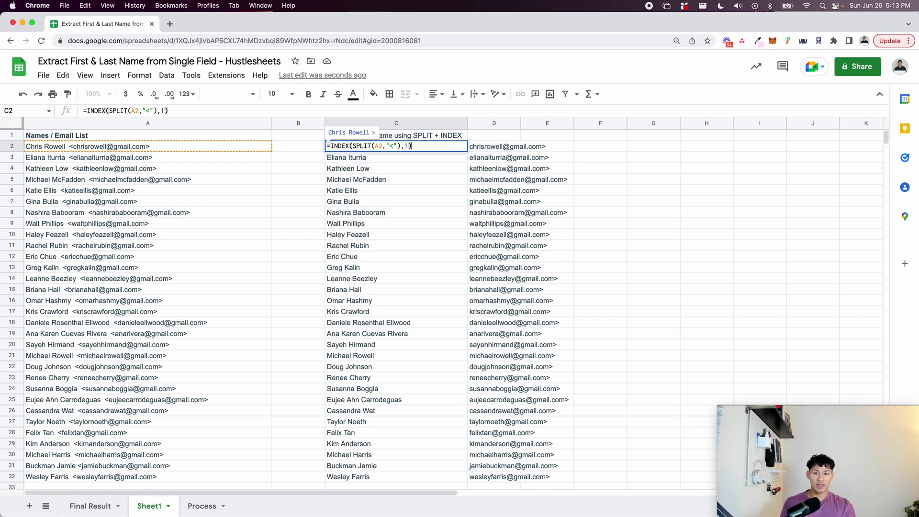
key("Return")
Try index 2 in C2's INDEX formula, then set it back to 1.
left_click(446, 149)
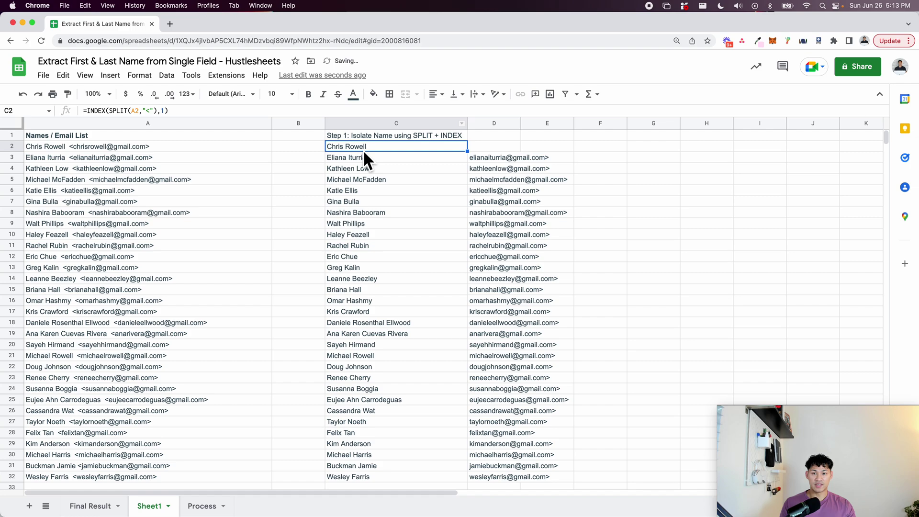
double_click(363, 147)
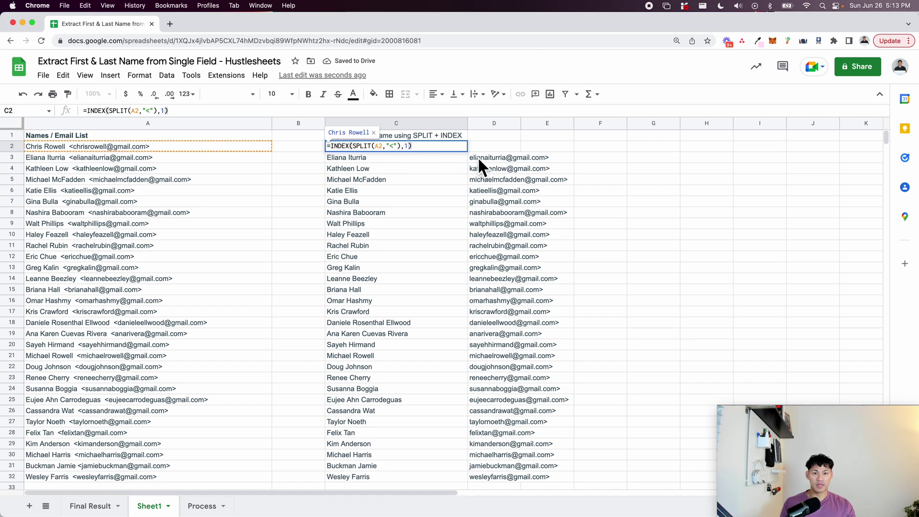
left_click(406, 147)
key("BackSpace")
type("2")
key("Return")
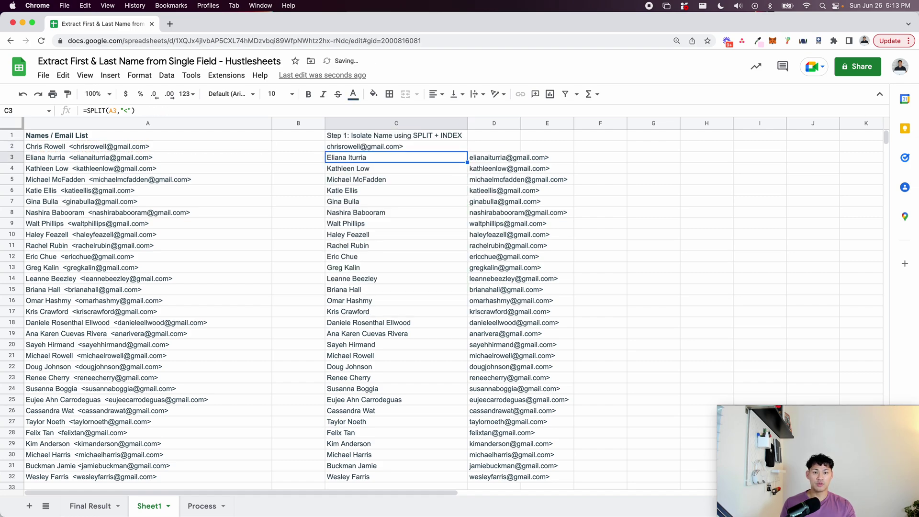
left_click(389, 147)
double_click(412, 147)
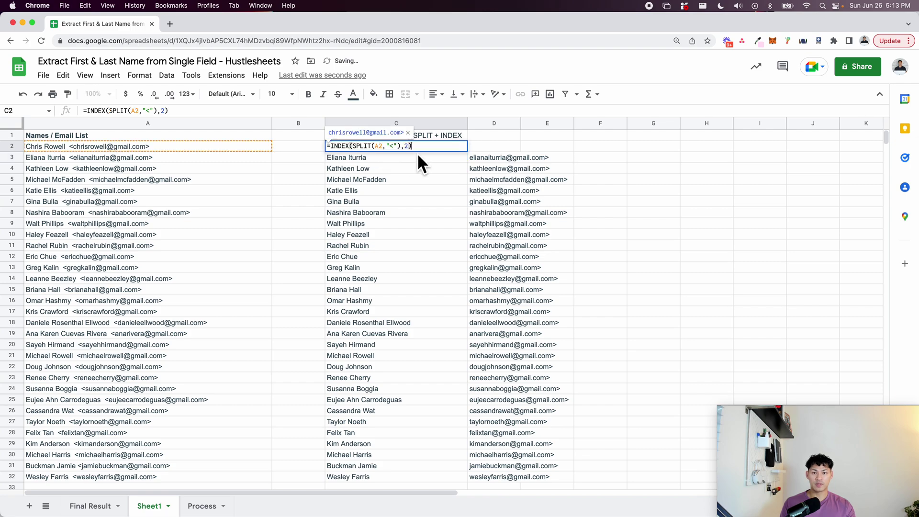
key("BackSpace")
type("1")
key("Return")
Fill the INDEX formula down C2:C32 with Ctrl+D.
key("Up")
key("ctrl+shift+Down")
key("ctrl+d")
left_click(415, 143)
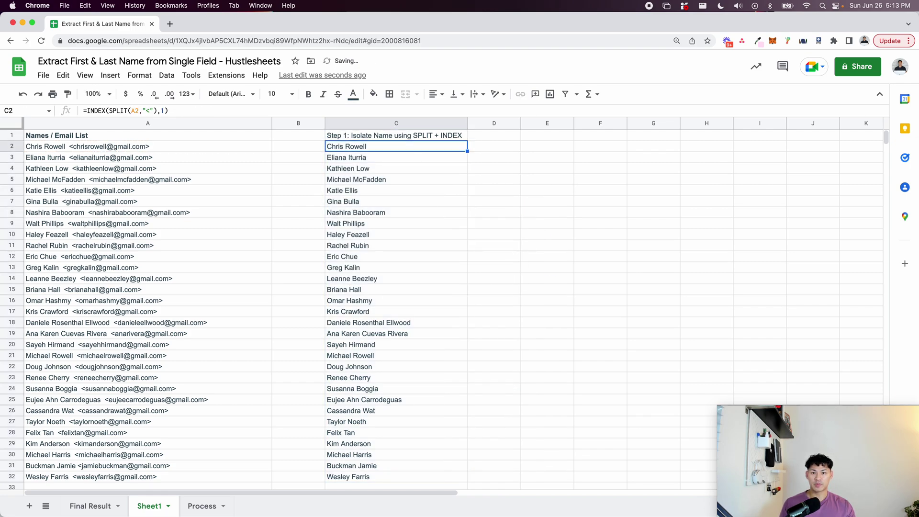
left_click(413, 139)
Bold C1, wrap text in row 1, and narrow column C so the heading sits on two lines.
key("ctrl+b")
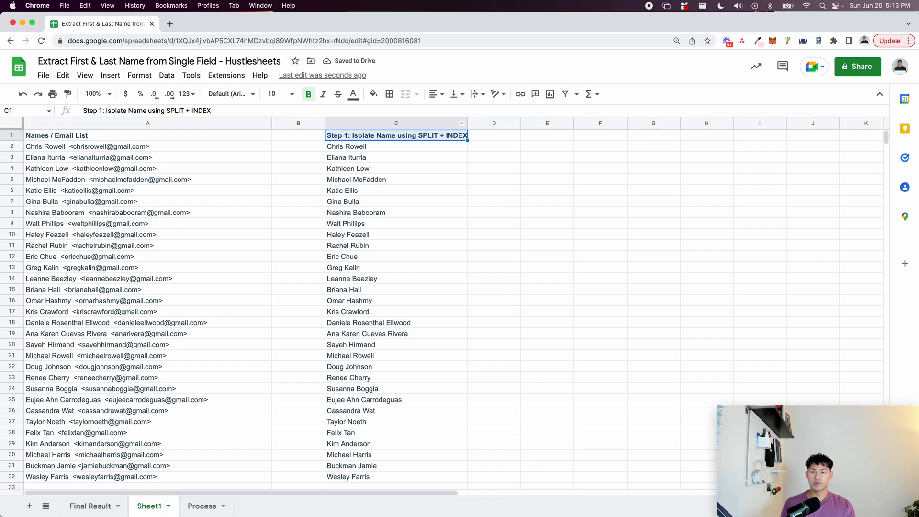
key("shift+space")
left_click(139, 75)
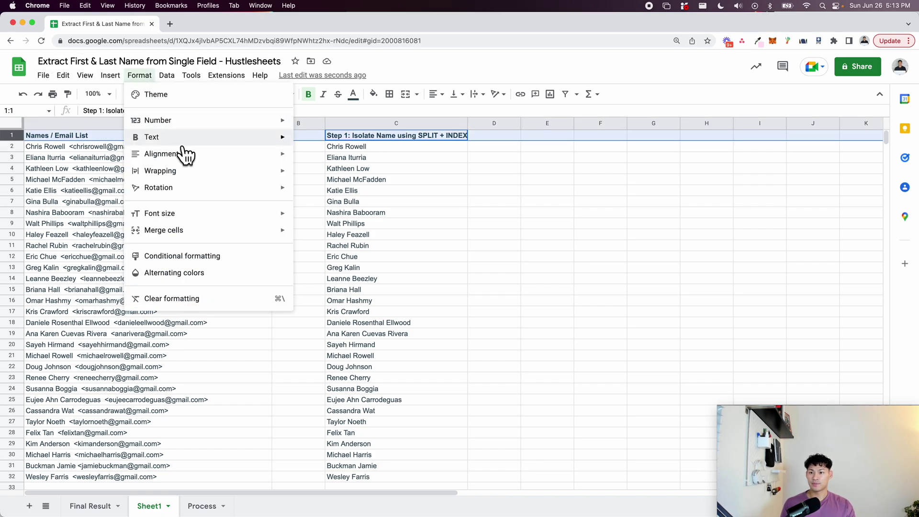
mouse_move(195, 170)
left_click(385, 190)
left_click(387, 189)
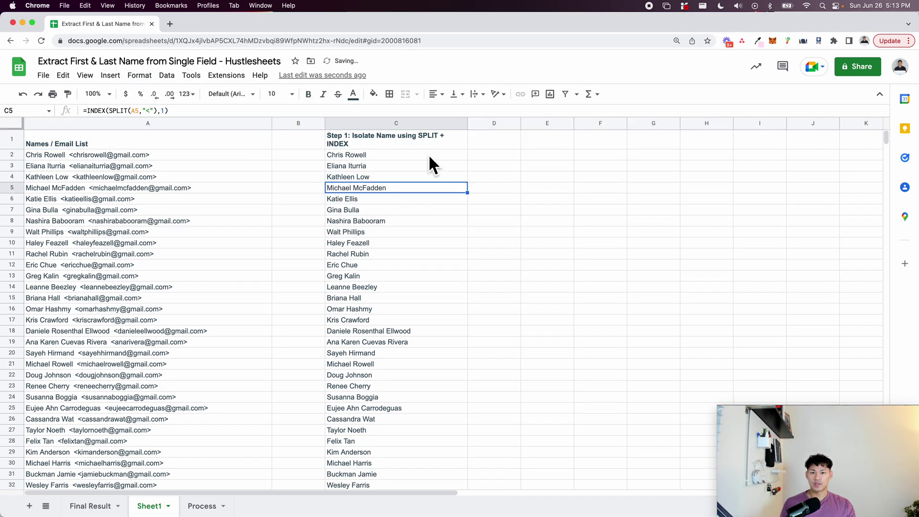
left_click_drag(476, 133, 428, 133)
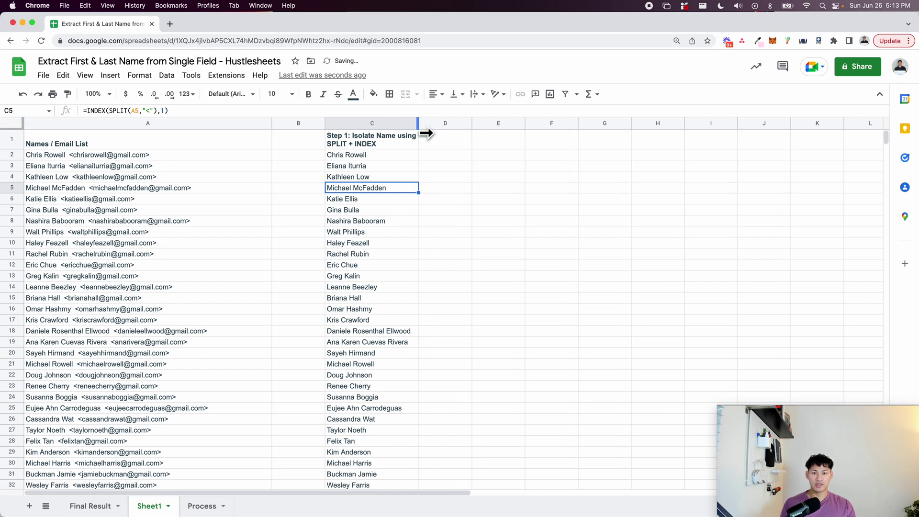
left_click(499, 140)
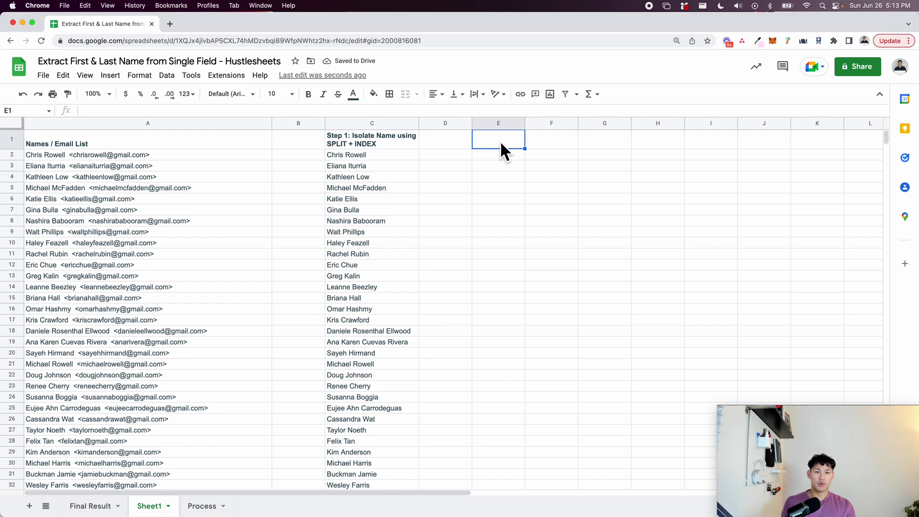
Add the header 'Step 2: Isolate First Name' in E1 and enter =SPLIT(C2," ") in E2.
type("Step")
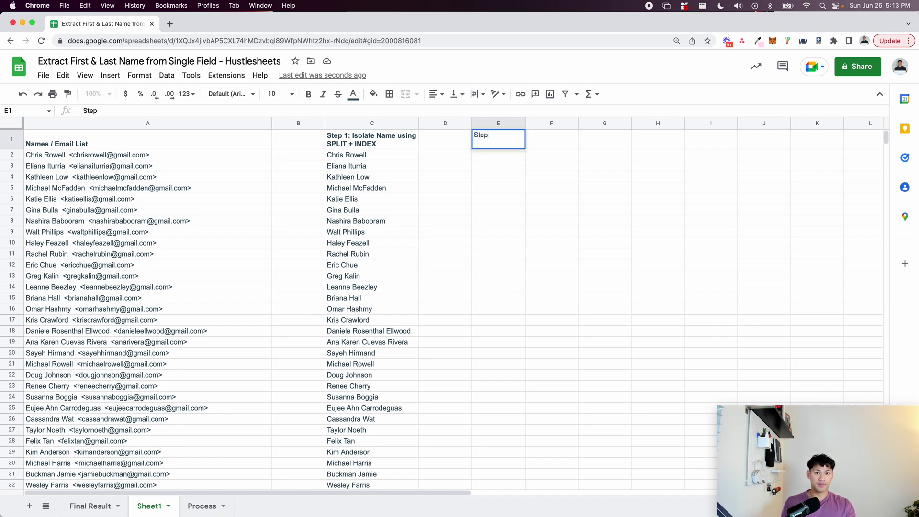
type(" 2: Isolate First Name")
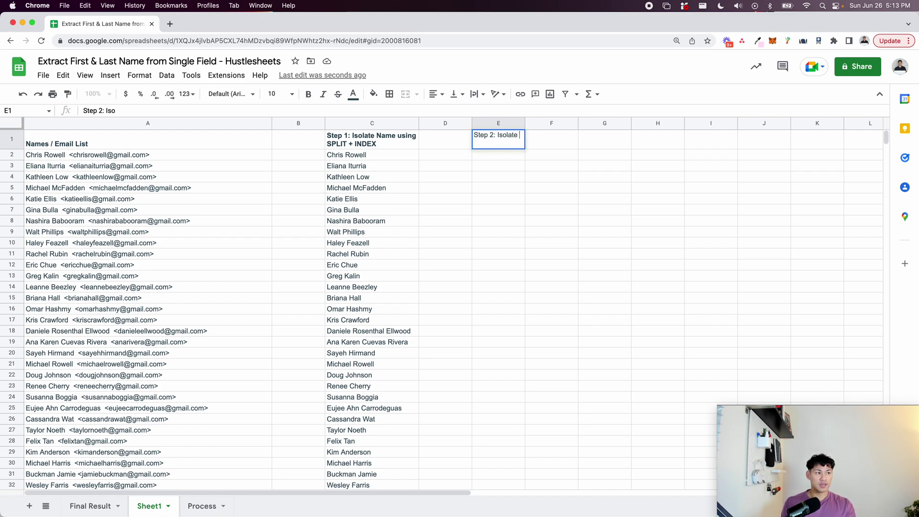
key("Return")
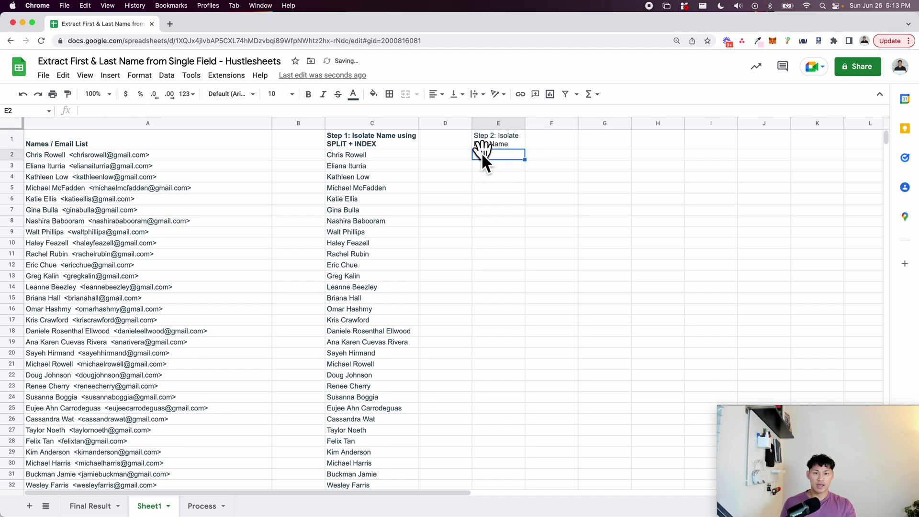
type("=SPLIT(")
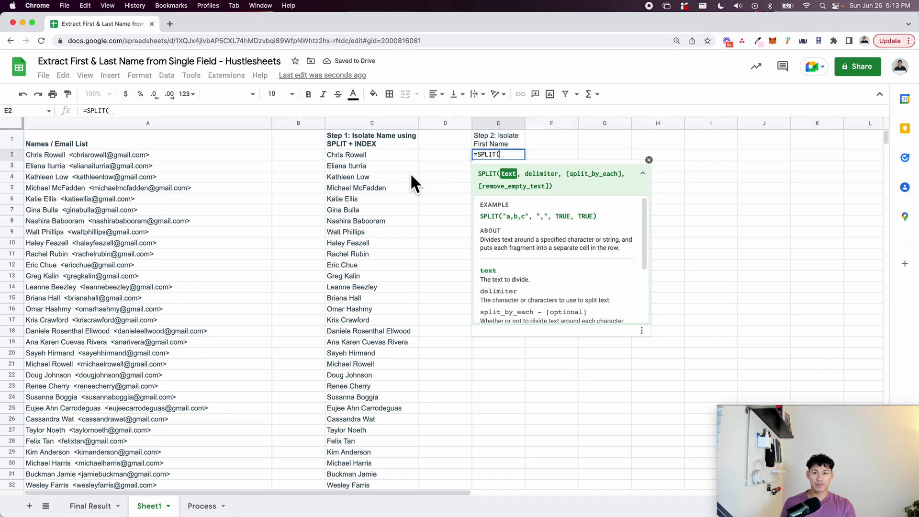
left_click(376, 158)
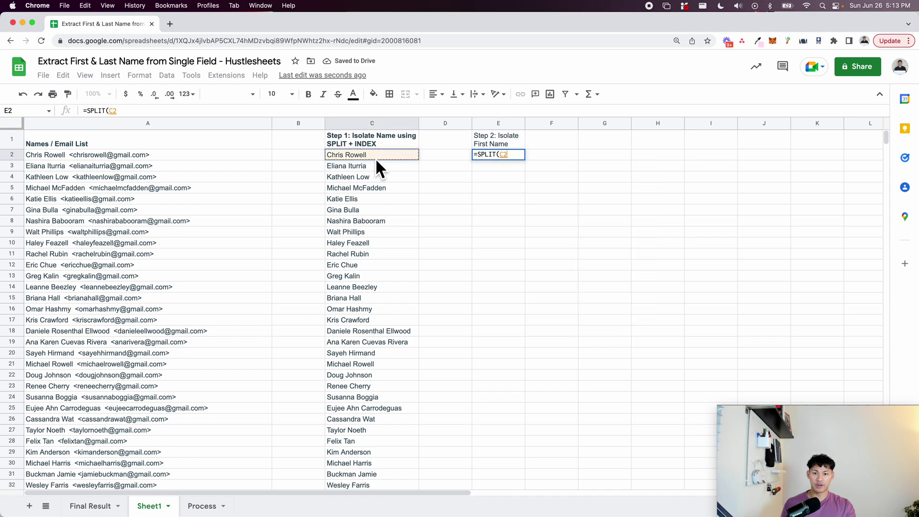
type(",")
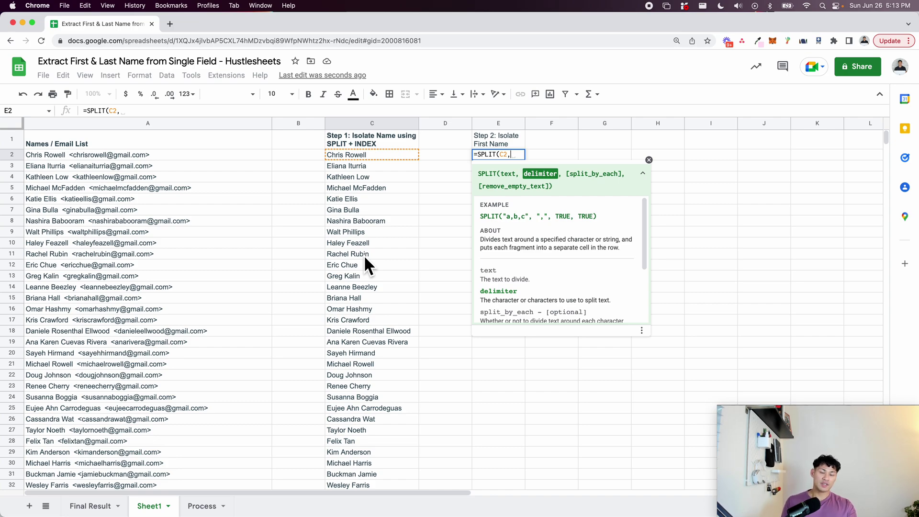
type("\" \"")
key("BackSpace")
key("BackSpace")
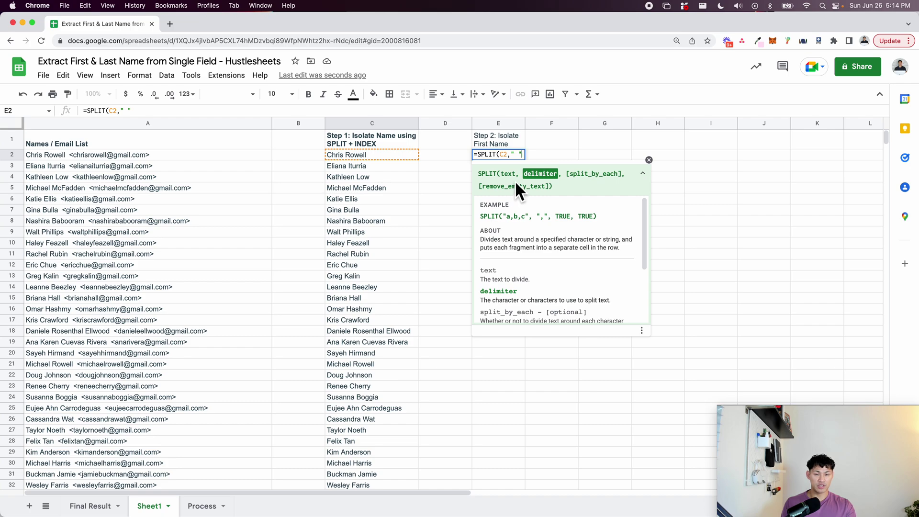
type("\"")
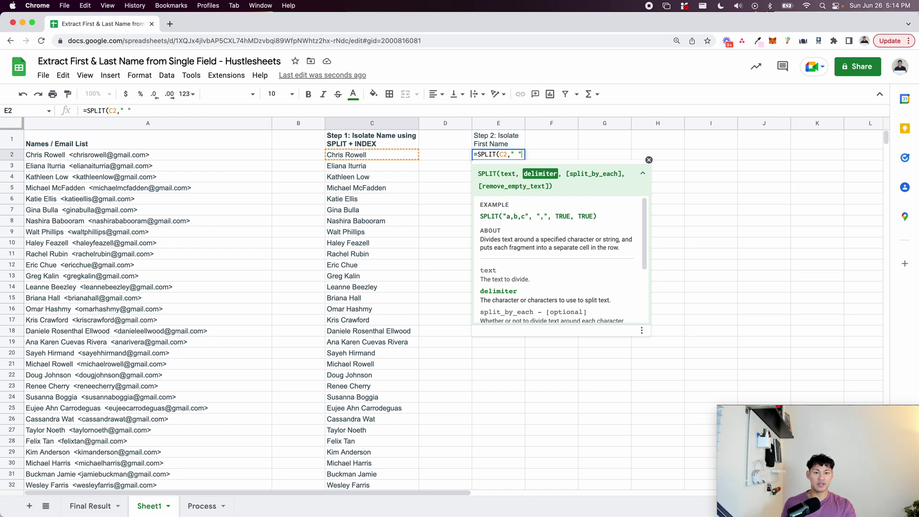
key("Return")
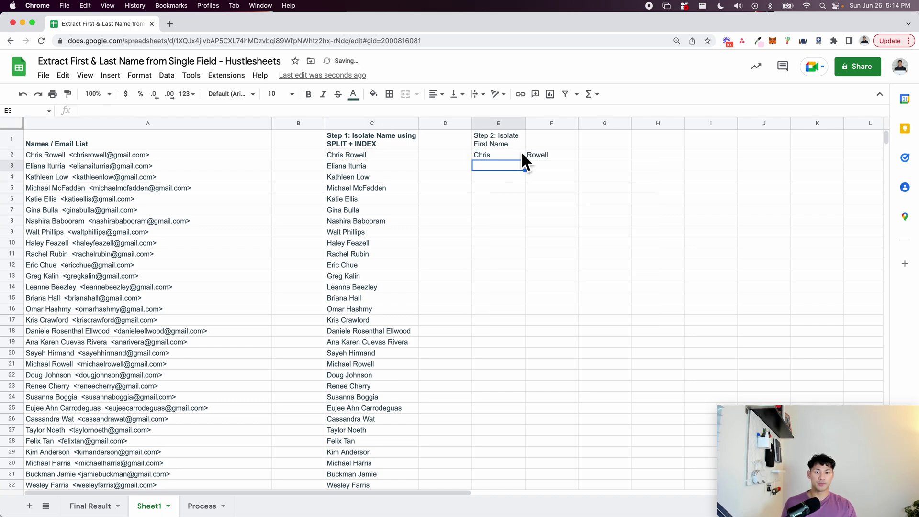
Fill the SPLIT formula down column E and check the split names in rows 18, 19 and 22.
left_click(513, 152)
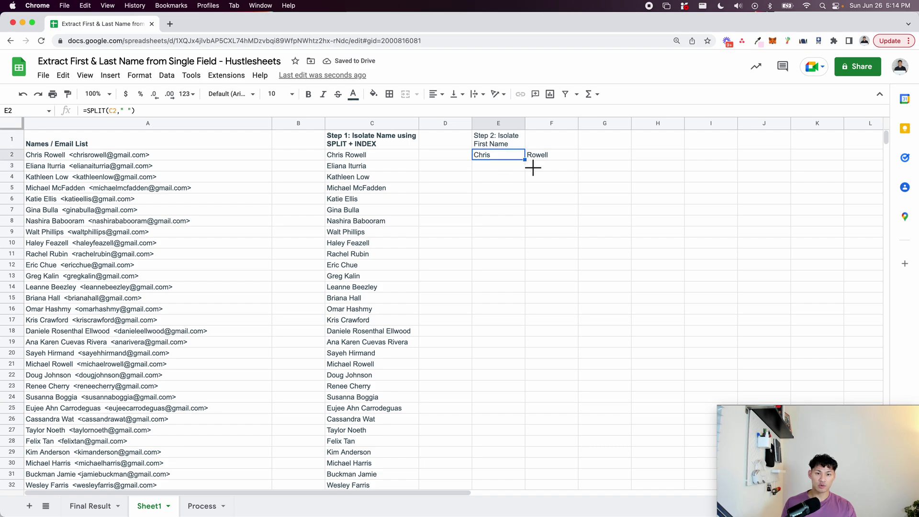
left_click_drag(526, 160, 508, 355)
key("Up")
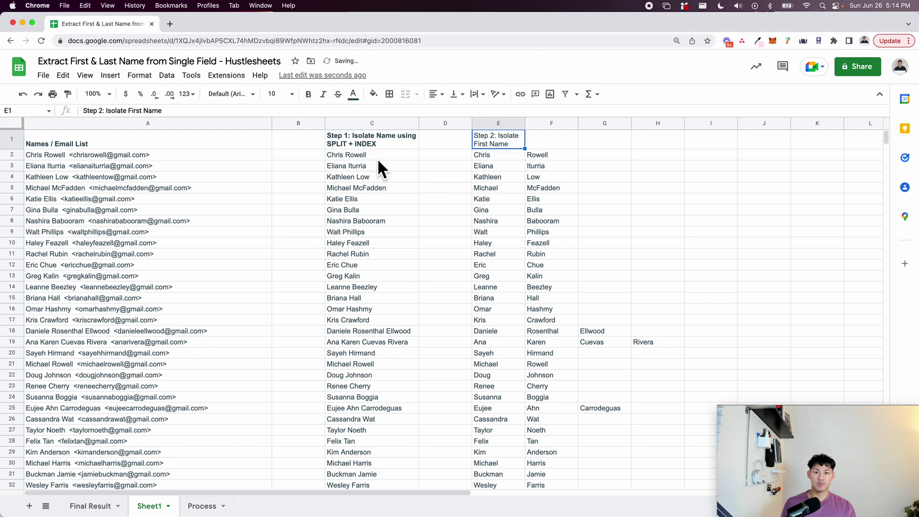
left_click(356, 158)
left_click(349, 175)
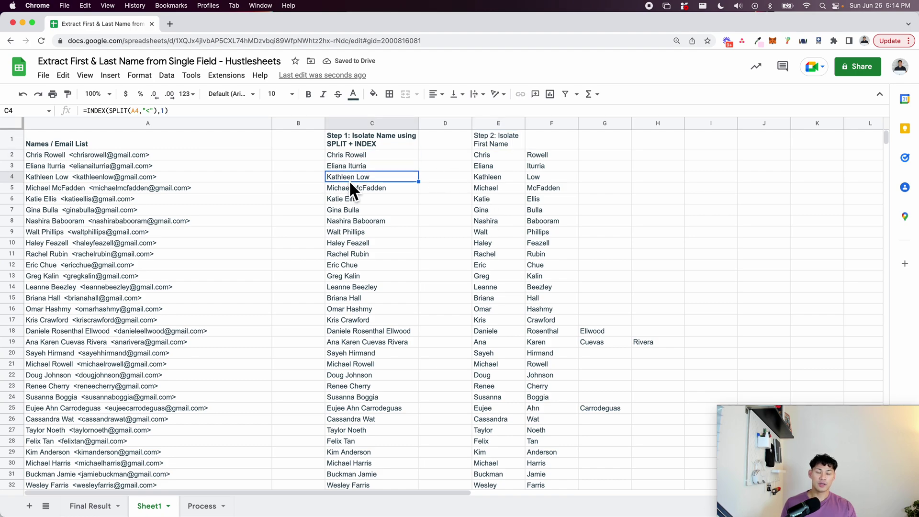
left_click(354, 202)
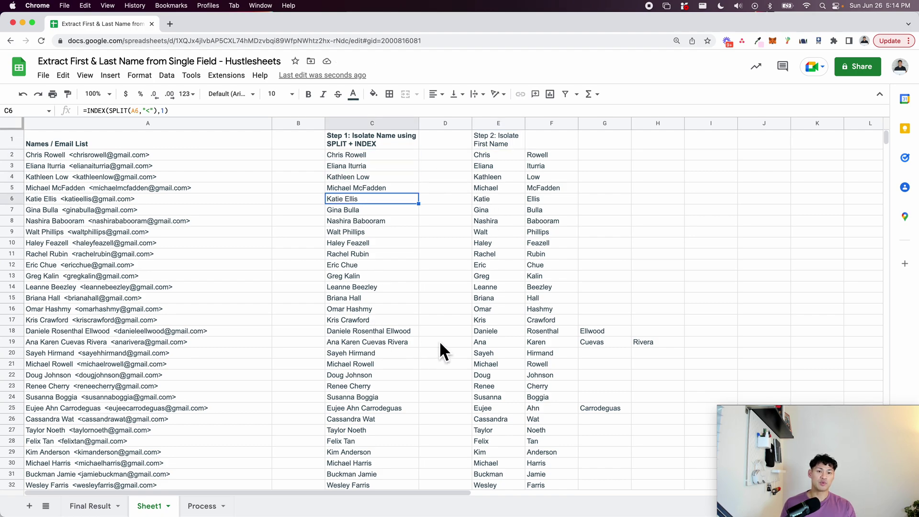
left_click(358, 334)
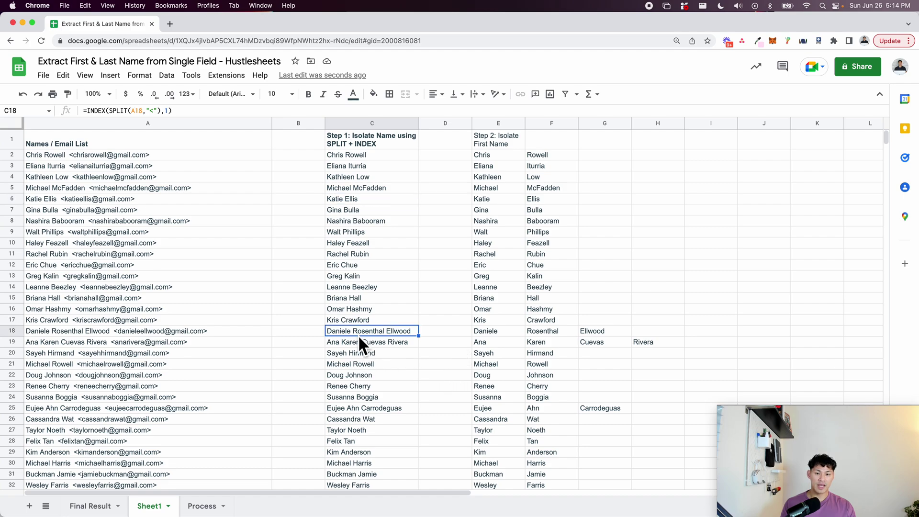
left_click(479, 328)
left_click(494, 341)
left_click(496, 377)
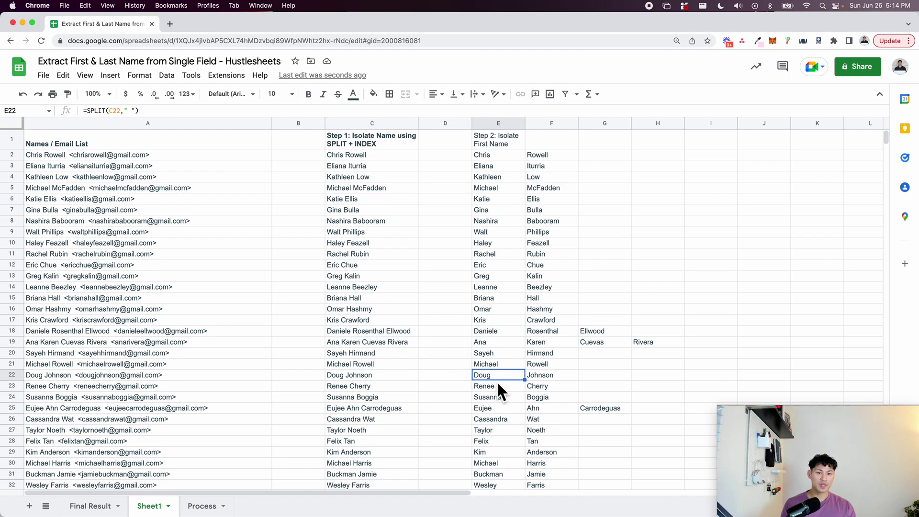
Make the Step 2 header in E1 bold.
left_click(487, 139)
key("super+b")
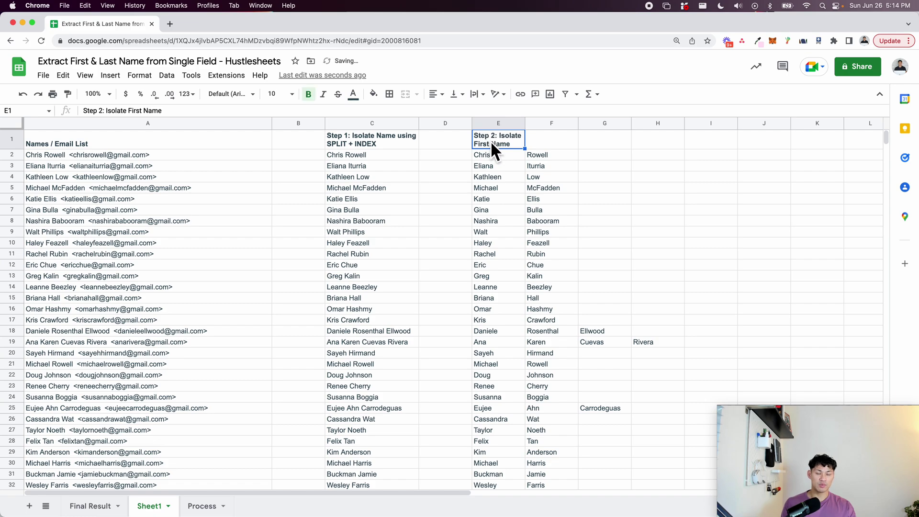
left_click(494, 152)
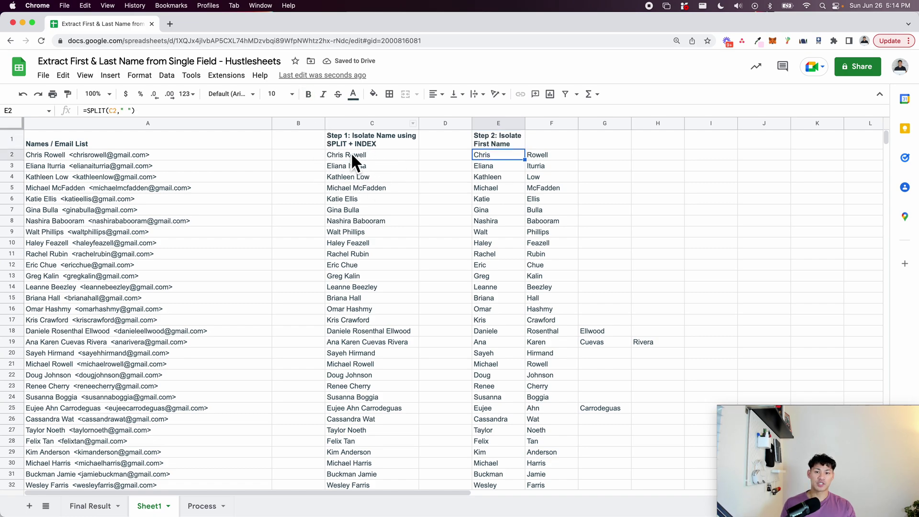
scroll(520, 330, "down", 3)
scroll(515, 339, "up", 3)
Change E2 to =INDEX(SPLIT(C2," "),1) and apply it down column E.
double_click(498, 151)
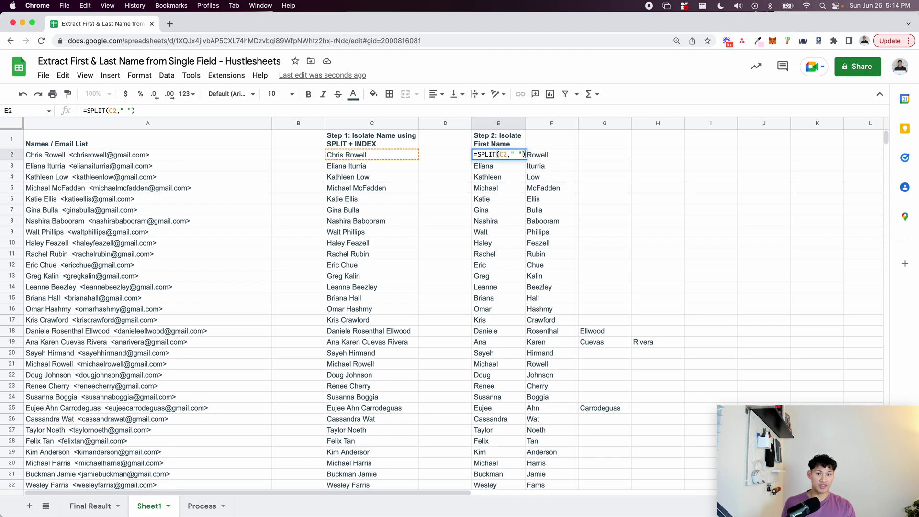
type("INDEX(")
key("End")
type(",1")
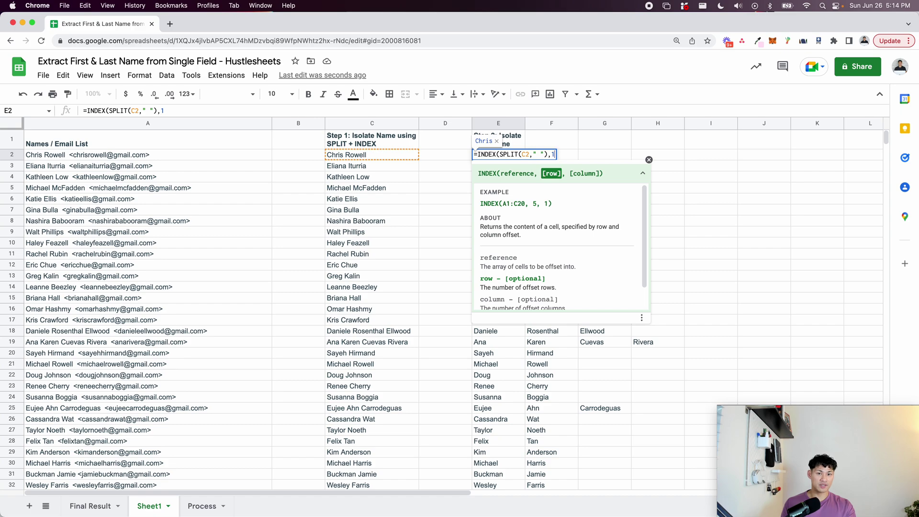
key("Return")
key("super+Return")
key("super+Up")
key("Down")
Test index 2 in E25's formula to show the second word.
left_click(414, 411)
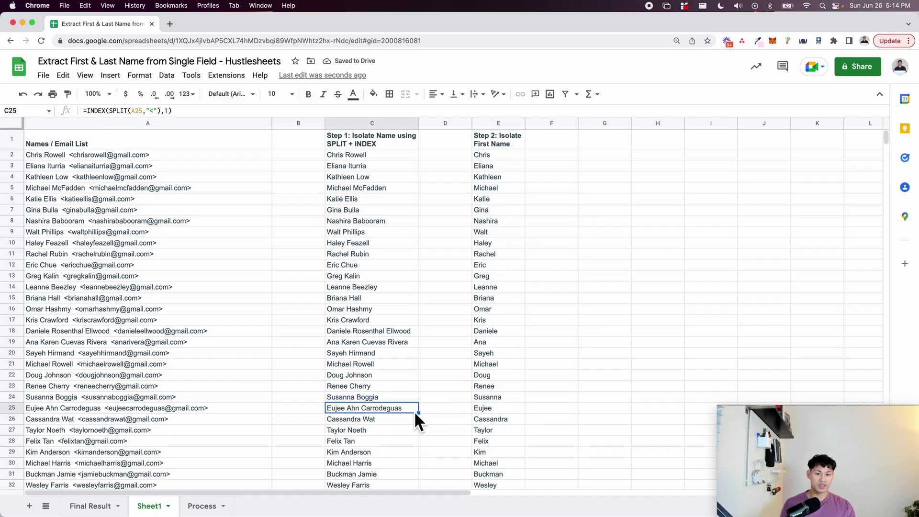
double_click(481, 409)
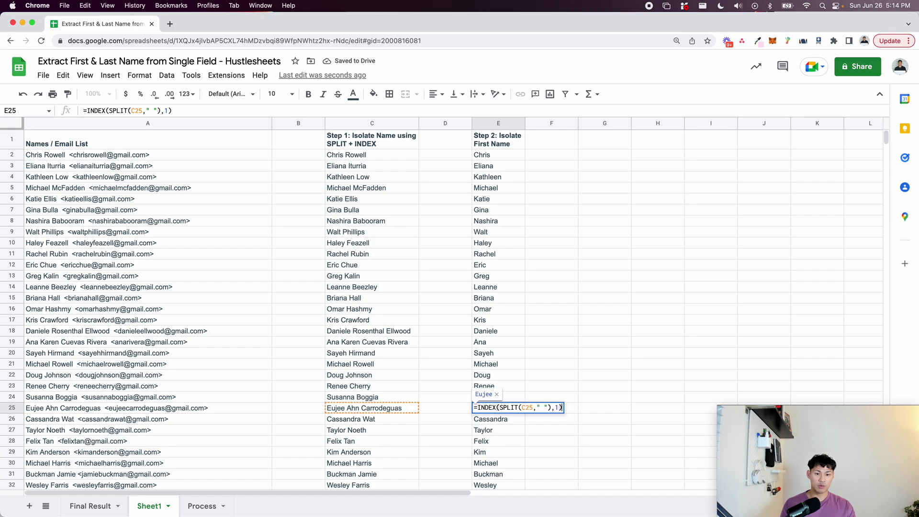
left_click(559, 408)
key("super+equal")
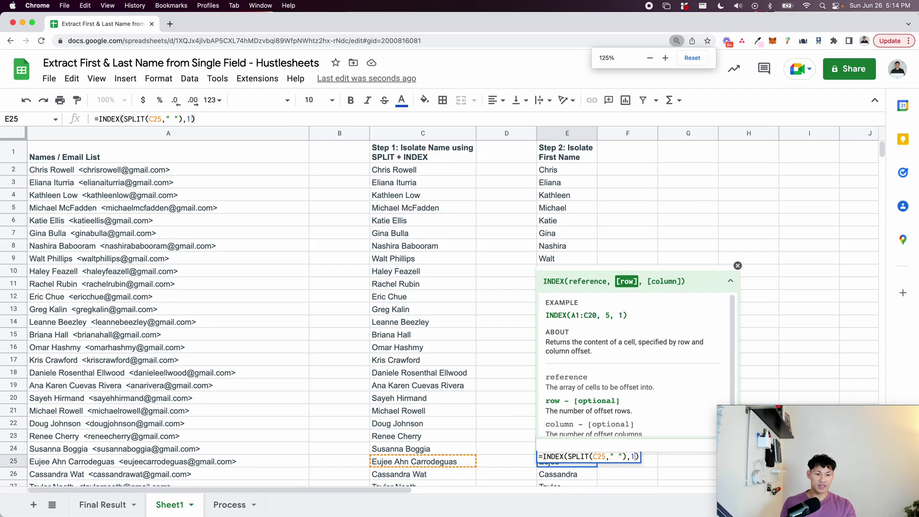
key("BackSpace")
type("2")
key("Return")
Test index 4 (#REF! error) and index 3 (Carrodeguas) in E25's formula.
left_click(406, 462)
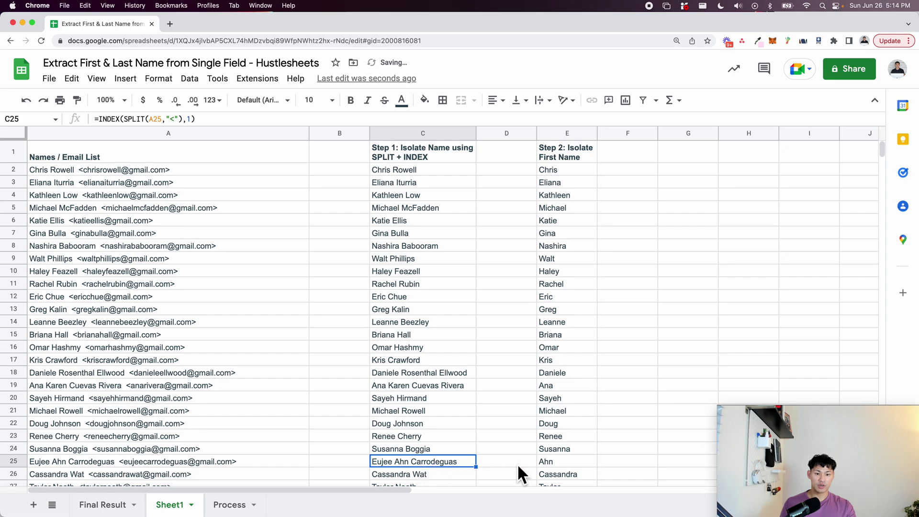
double_click(564, 462)
key("BackSpace")
type("4")
key("Return")
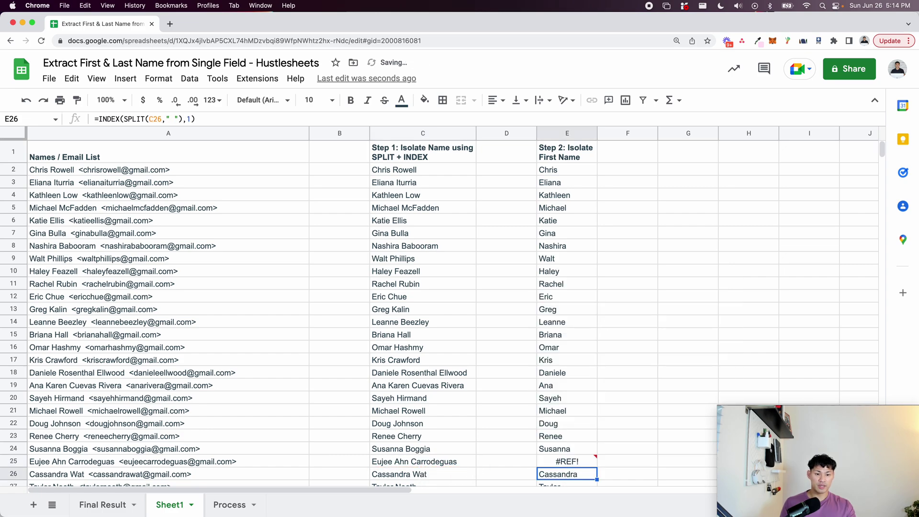
key("Up")
key("Return")
key("BackSpace")
type("3")
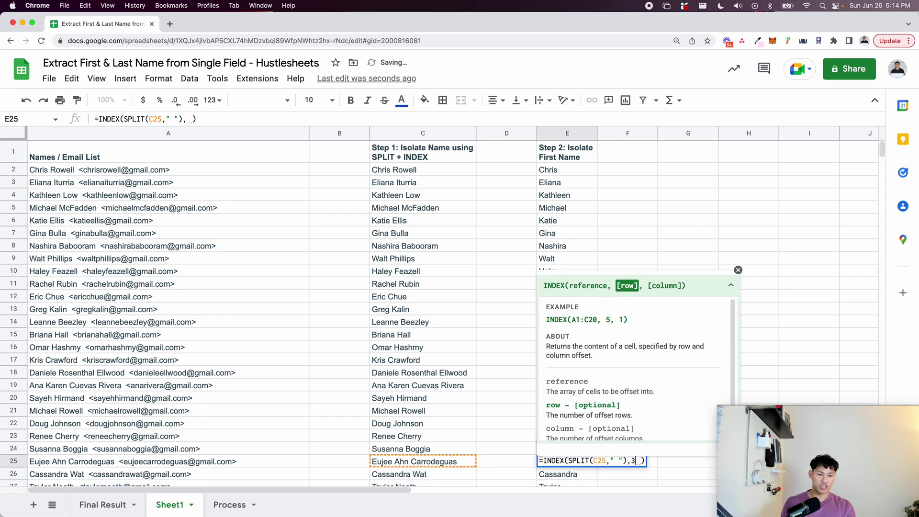
key("Return")
Undo E25's edits back to index 1.
left_click(395, 460)
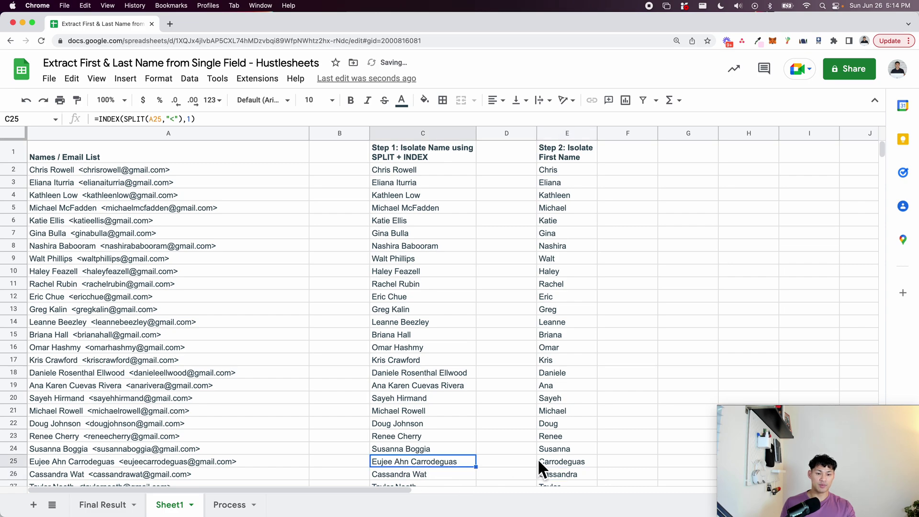
key("ctrl+z")
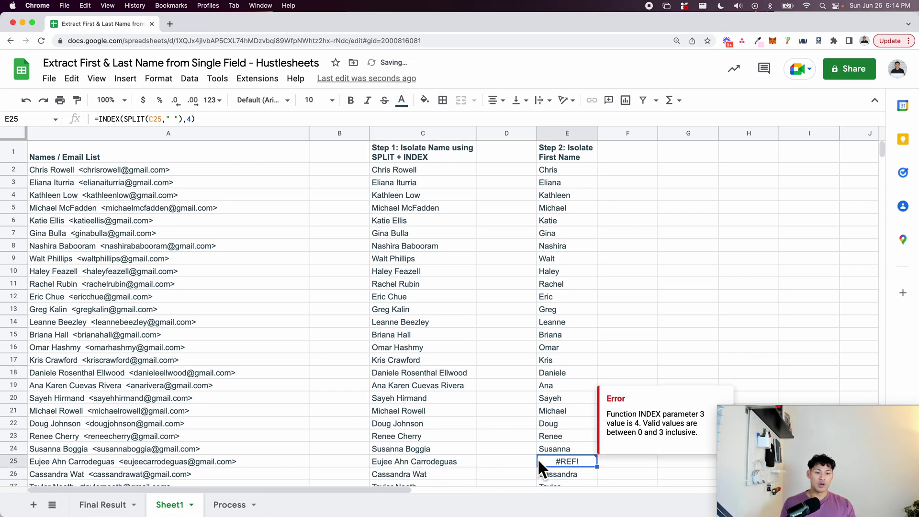
key("ctrl+z")
key("ctrl+Up")
key("Down")
key("Up")
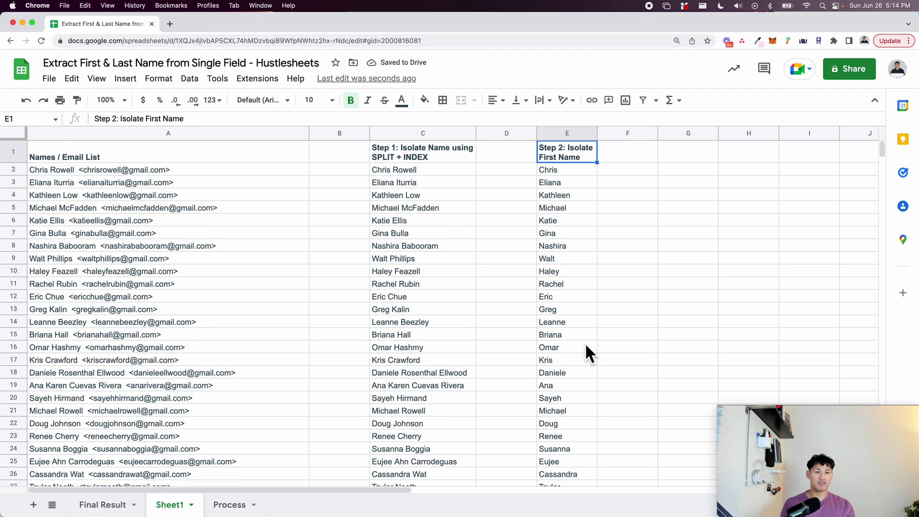
Fill the Step 2 header green and delete the empty column D.
left_click(424, 100)
left_click(485, 213)
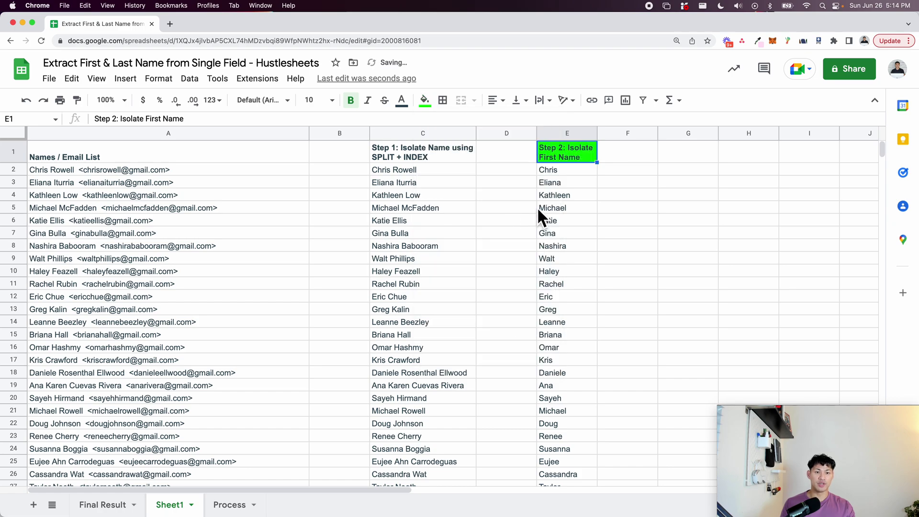
left_click(509, 134)
right_click(510, 134)
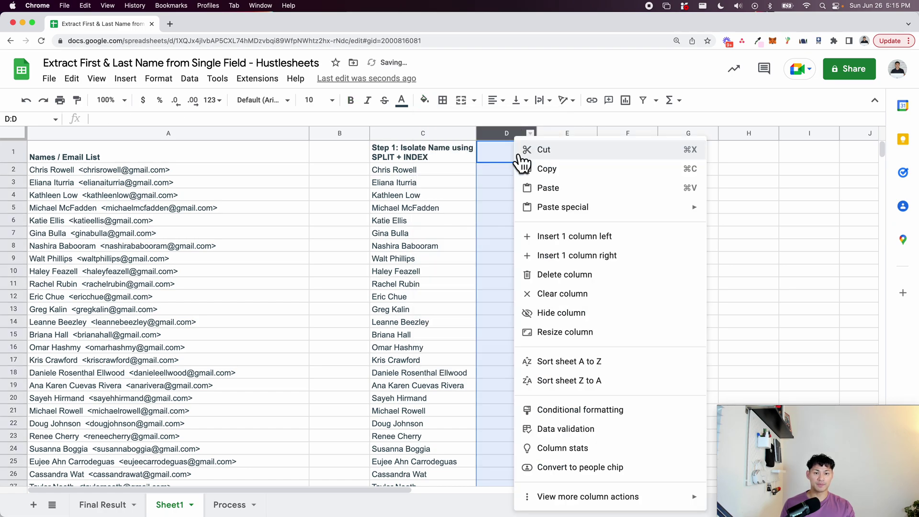
left_click(550, 272)
left_click(553, 160)
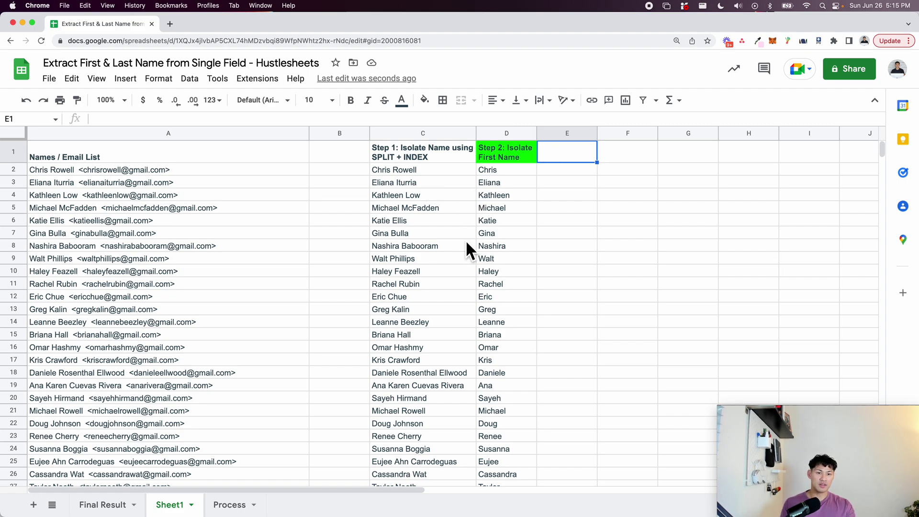
Enter the header 'Step 3: Count # of Words' in E1 and make it bold.
type("Step 3")
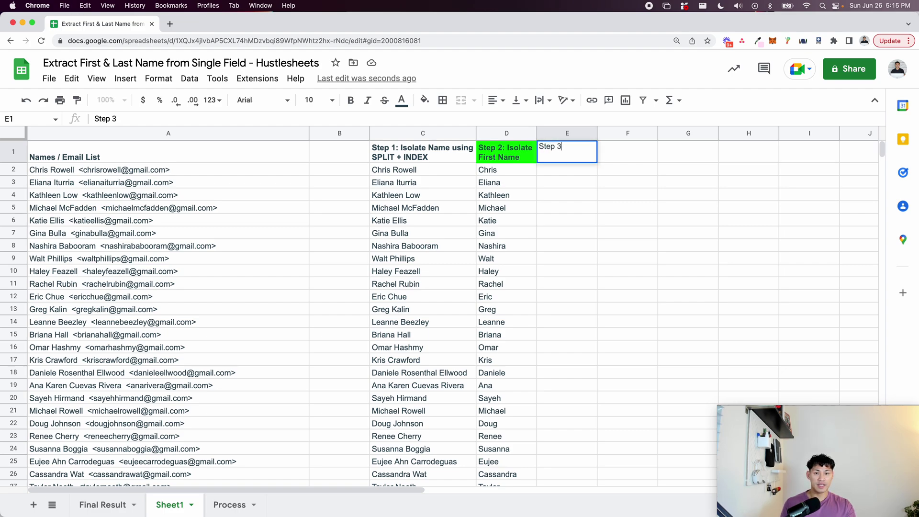
type(": Count @")
key("BackSpace")
type("# of Wr")
key("BackSpace")
type("ords")
key("Return")
key("Up")
key("ctrl+b")
Put =SPLIT(C2," ") in E2 and fill it down through row 32.
key("Down")
type("=")
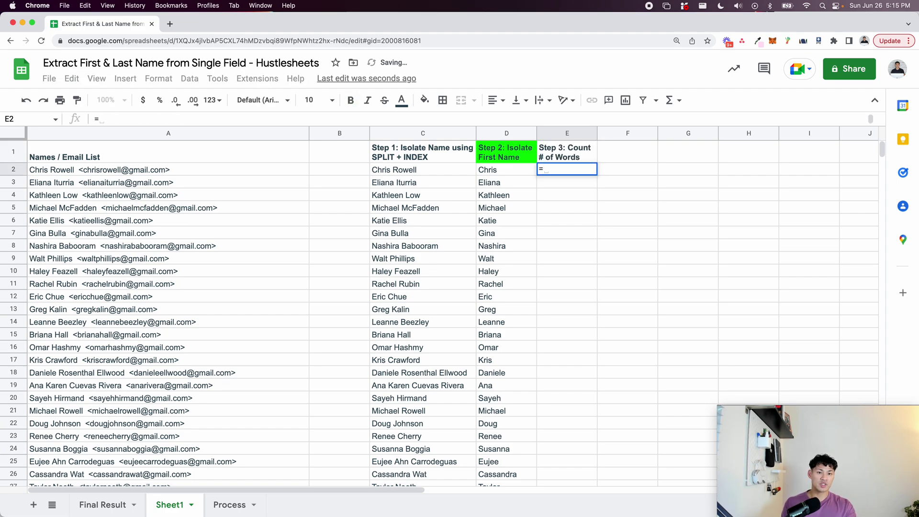
type("split")
key("Tab")
left_click(431, 169)
type(",")
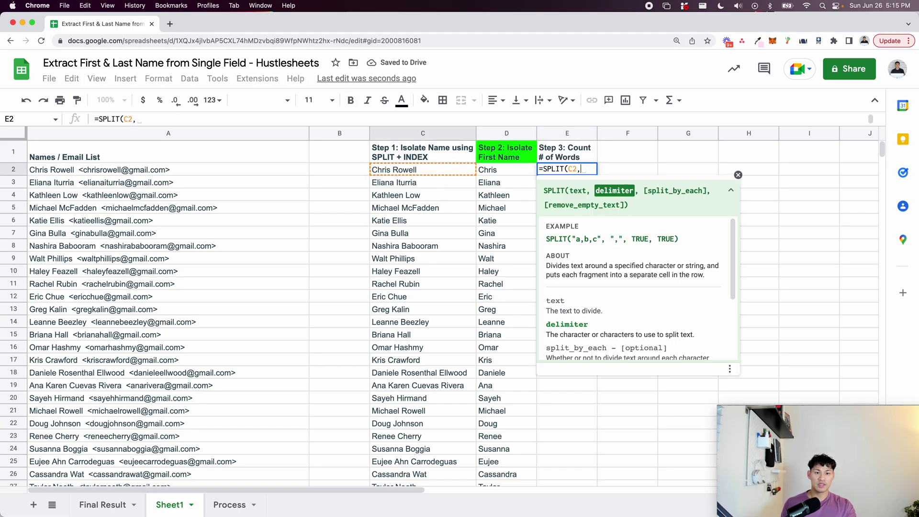
type("\" \")")
key("Return")
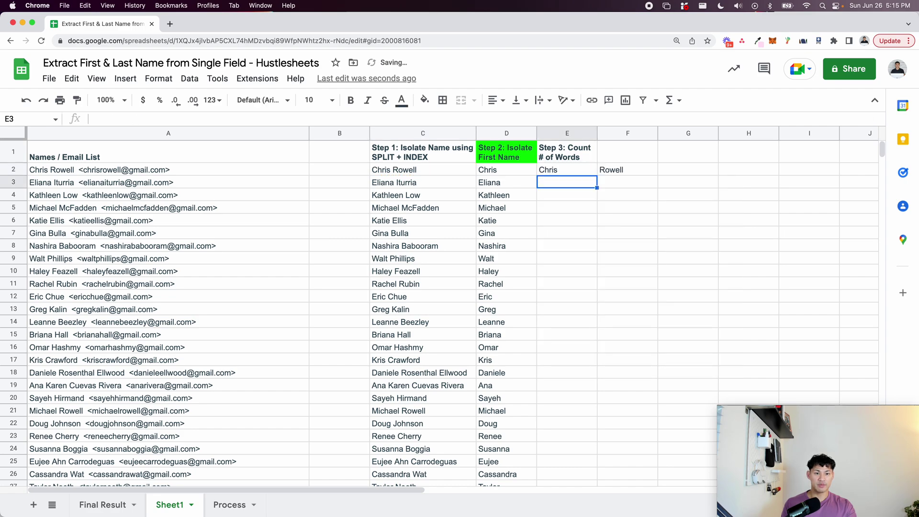
key("ctrl+Down")
key("ctrl+shift+Up")
key("ctrl+d")
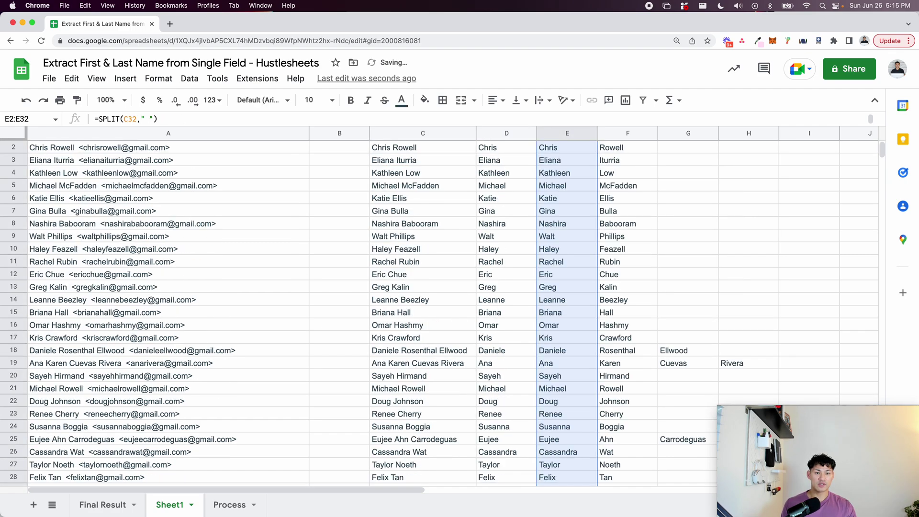
key("Up")
scroll(452, 189, "up", 2)
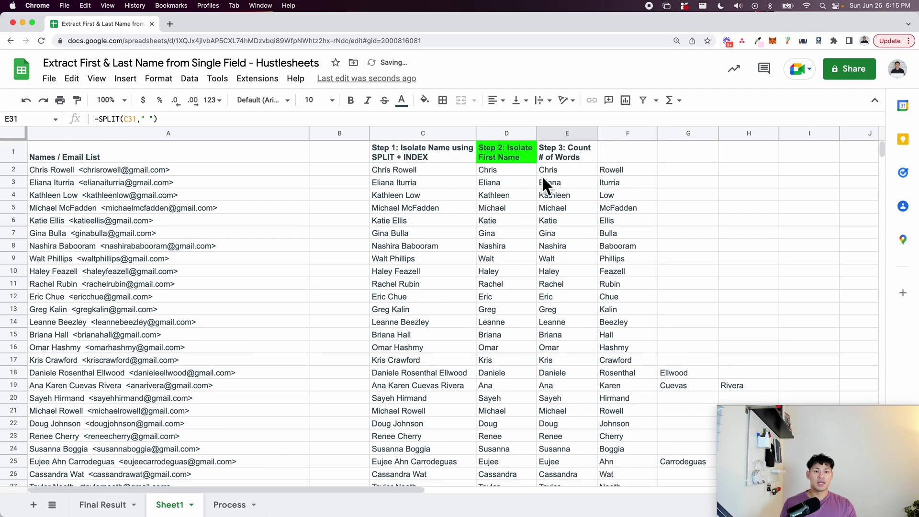
key("super+minus")
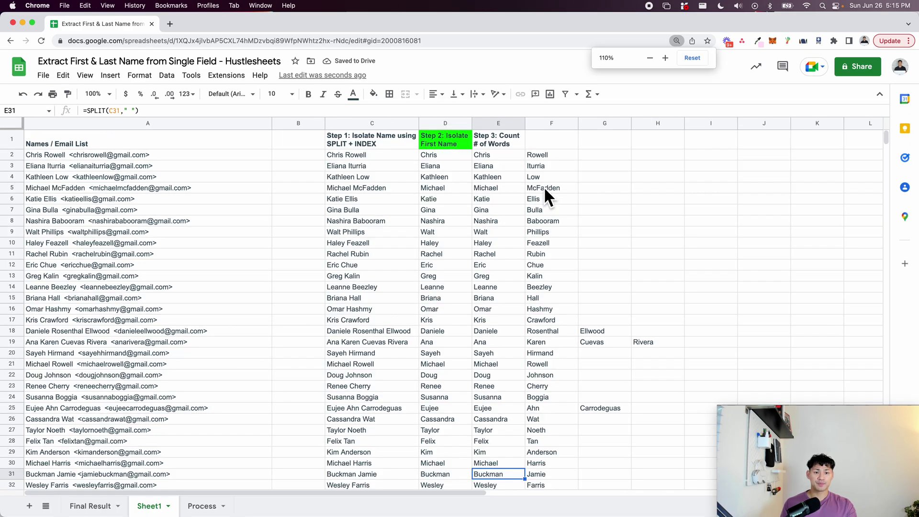
scroll(412, 149, "right", 5)
left_click(257, 156)
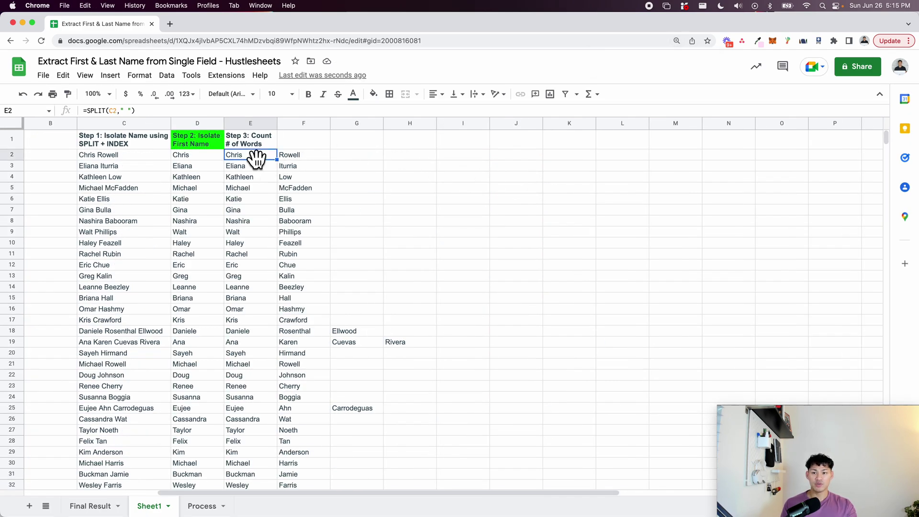
Wrap E2's formula as =COUNTA(SPLIT(C2," ")) and fill it down column E.
key("Return")
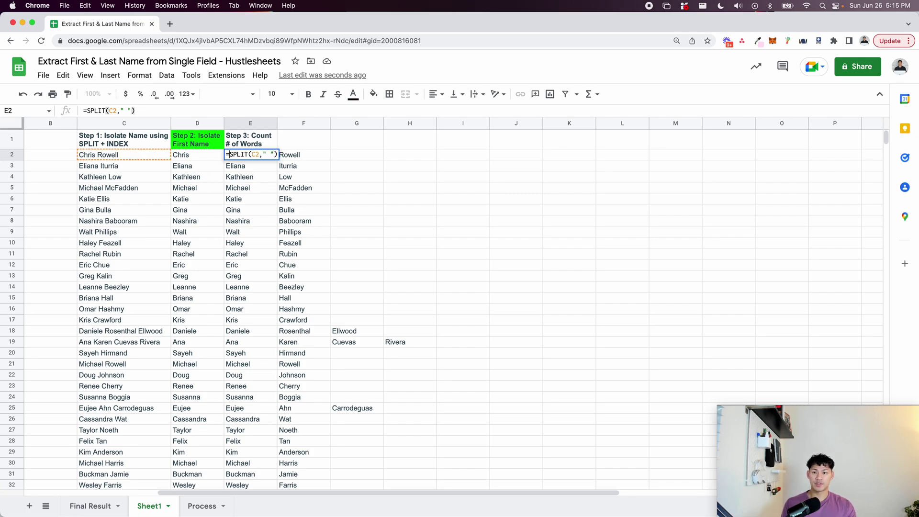
type("COUNTA")
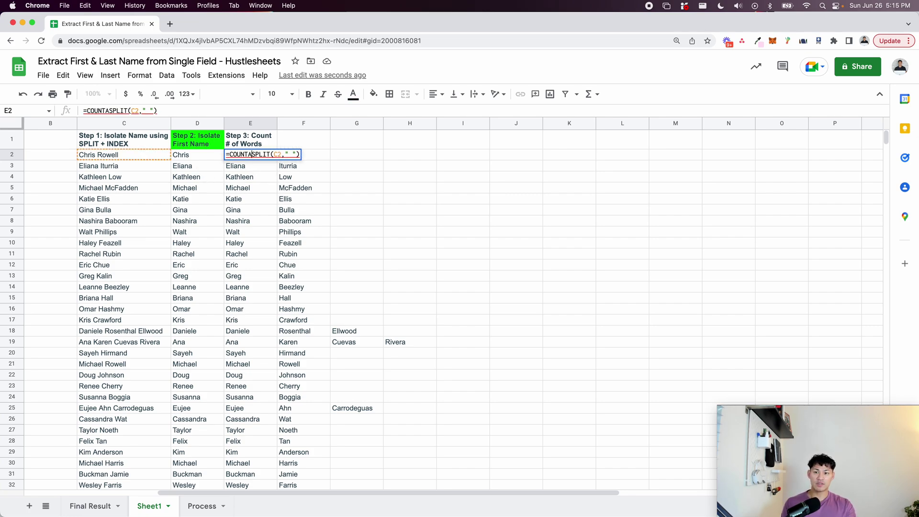
type("(")
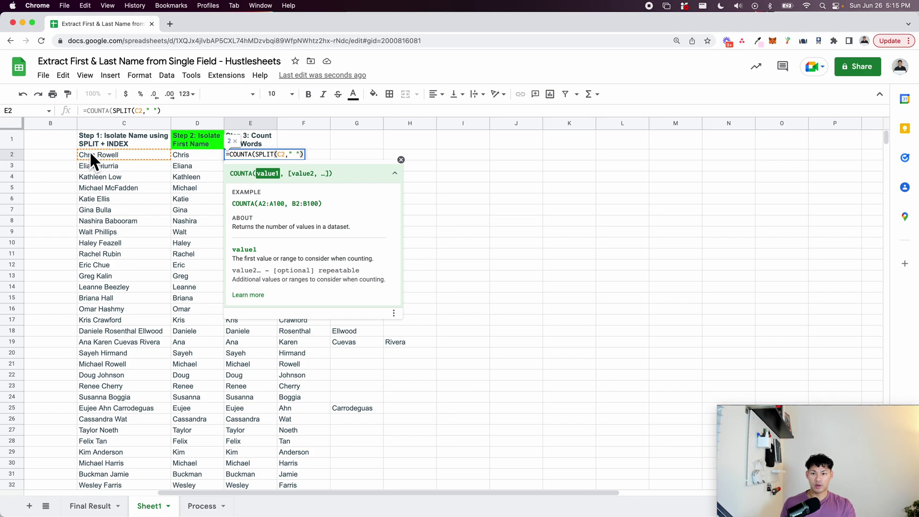
type(")")
key("Return")
key("Up")
key("ctrl+Return")
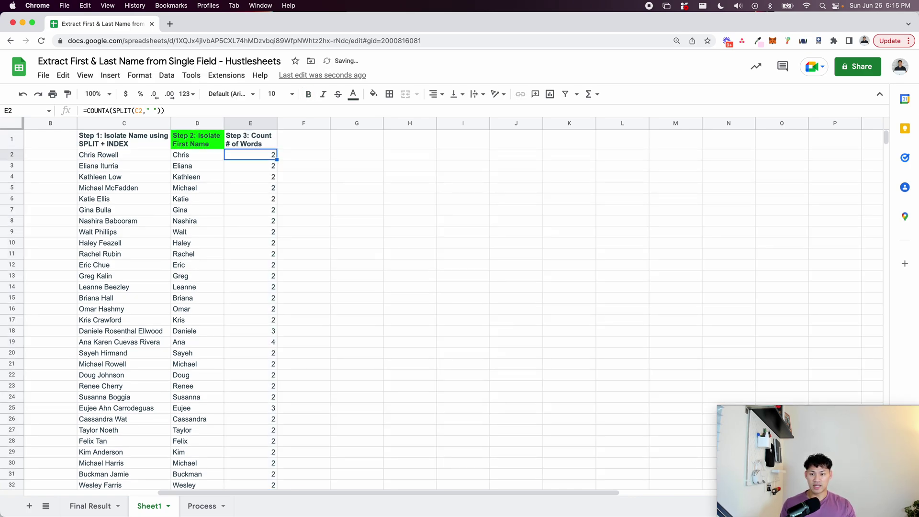
Compare the names in C2 and C19 with their word counts in column E.
left_click(97, 157)
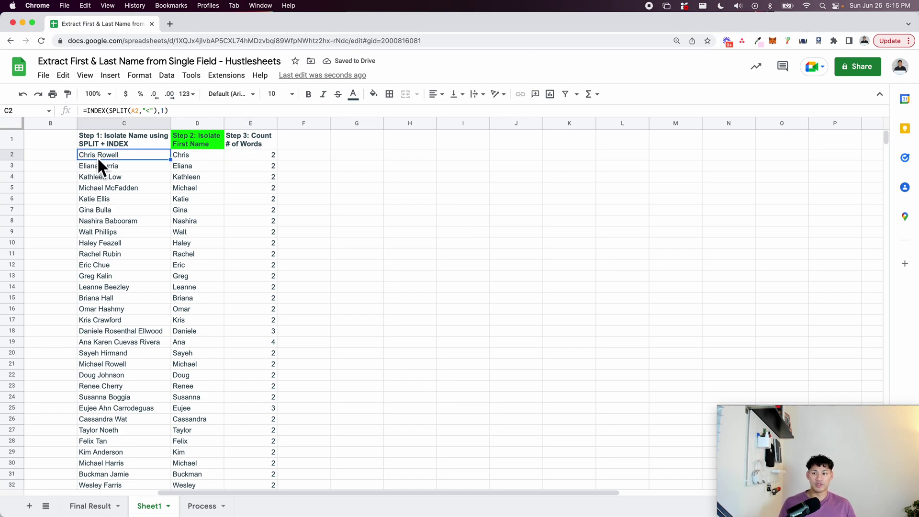
left_click(231, 157)
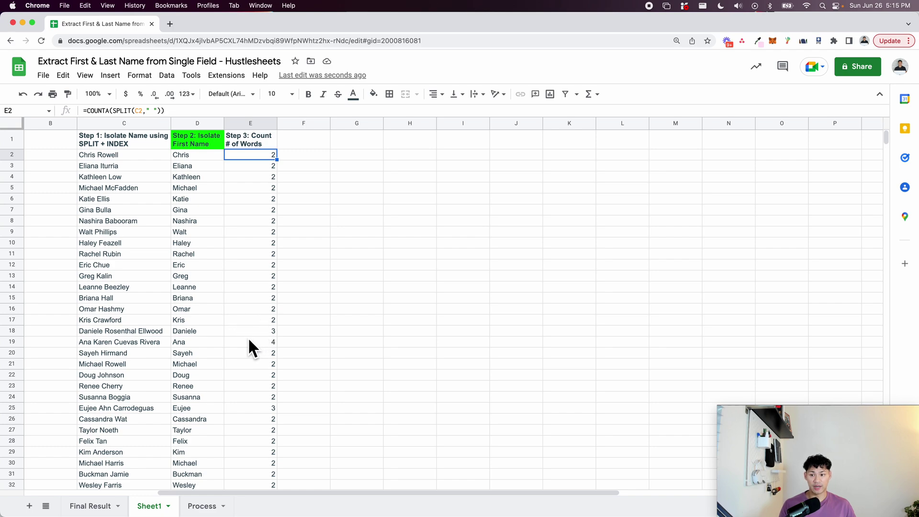
left_click(261, 343)
left_click(111, 341)
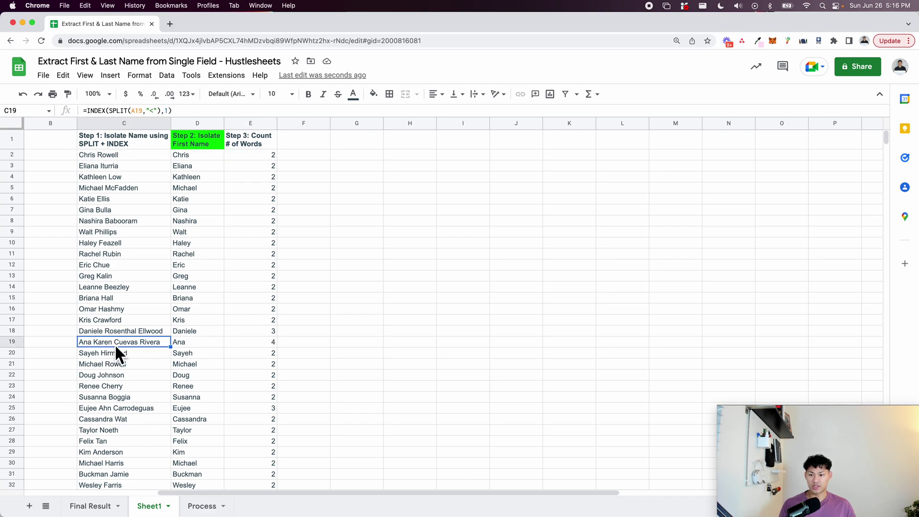
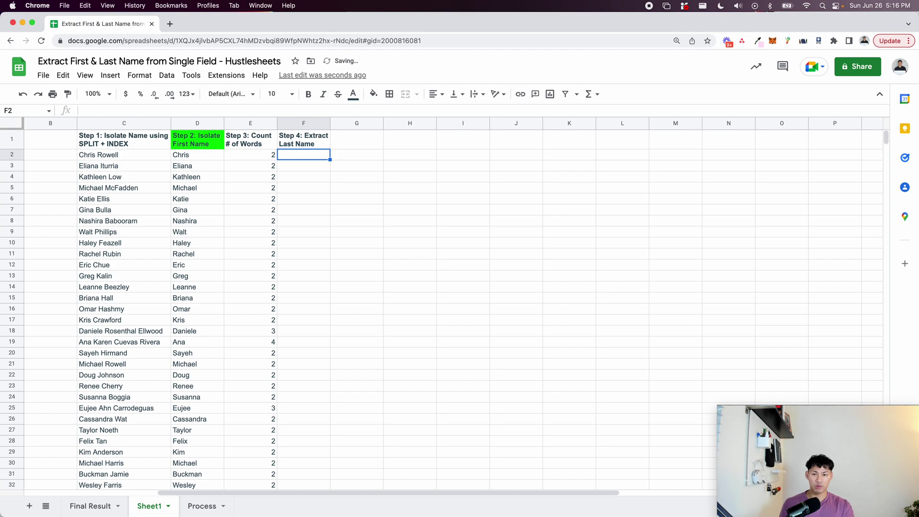
Enter =SPLIT(C2," ") in F2 to split the first full name into words.
type("=SPLIT(")
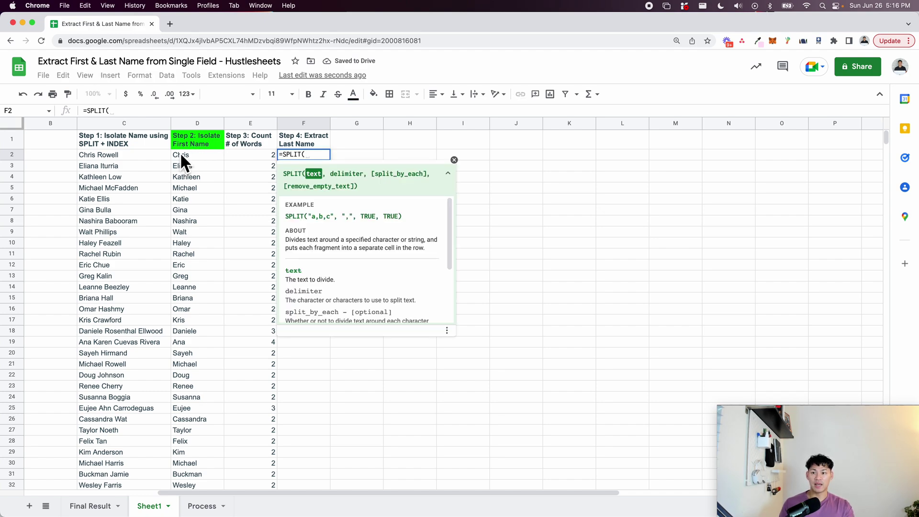
scroll(140, 158, "left", 5)
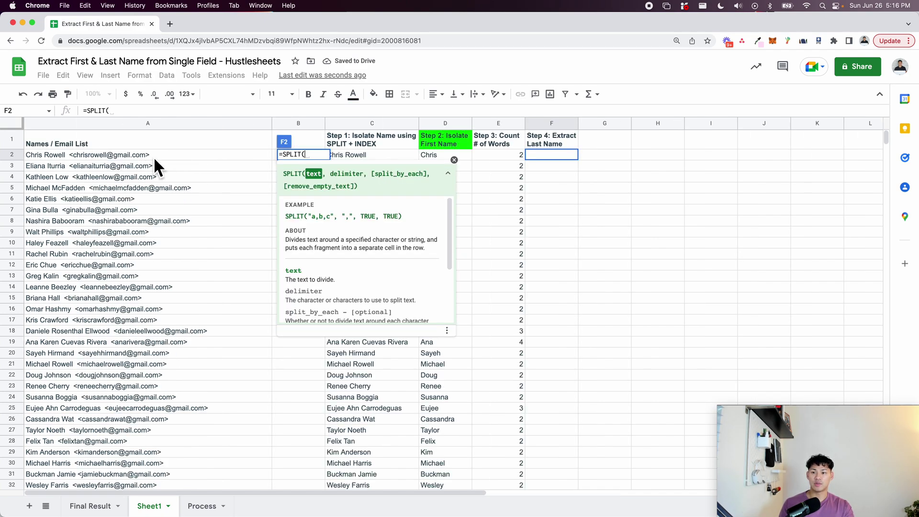
left_click(366, 154)
type(",")
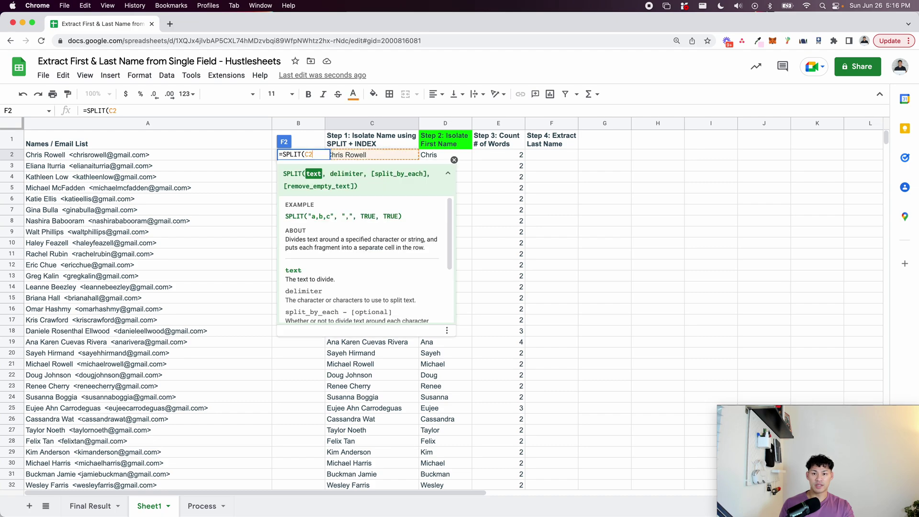
type("\" ")
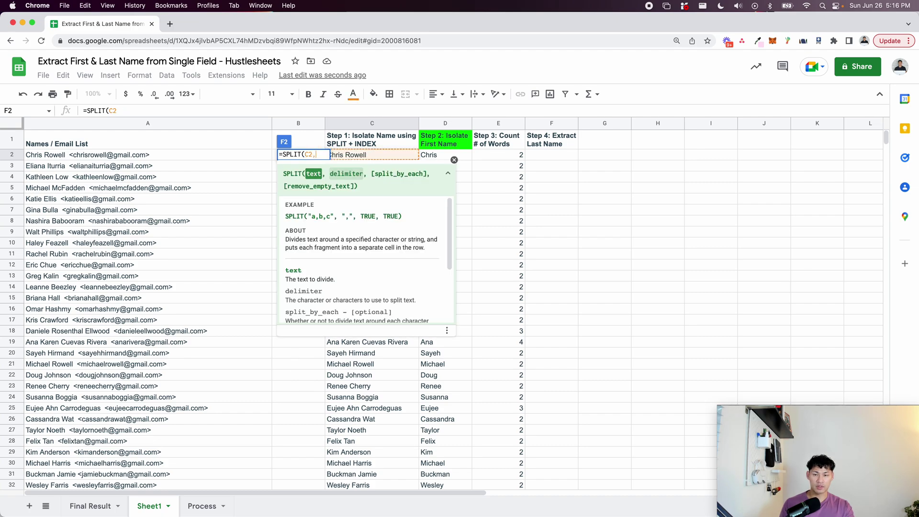
type("\")")
key("Return")
Fill the split formula down column F to row 32.
key("Up")
key("Left")
key("Right")
key("ctrl+shift+Down")
key("ctrl+d")
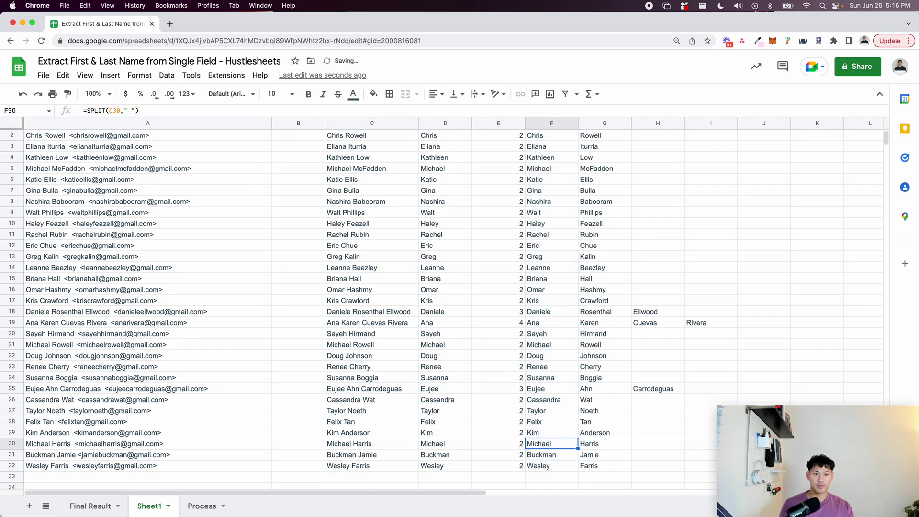
key("ctrl+Up")
key("Down")
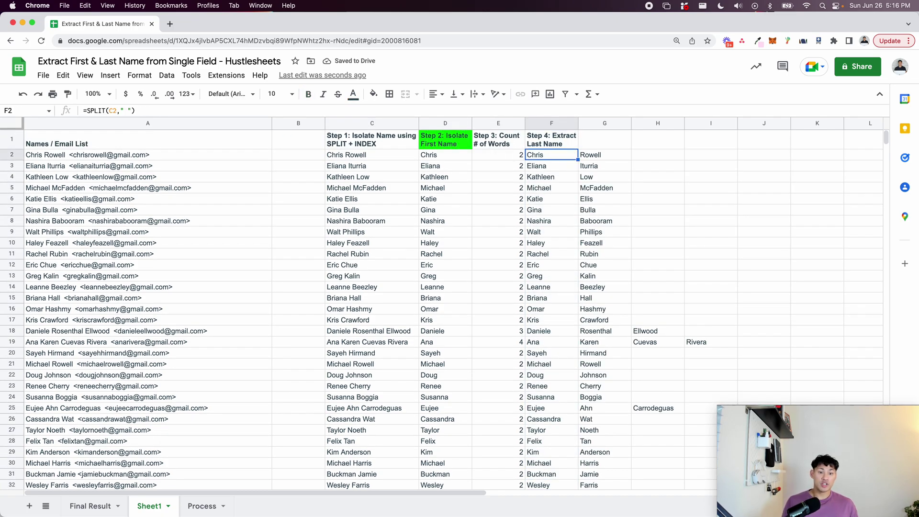
left_click(435, 155)
left_click(443, 140)
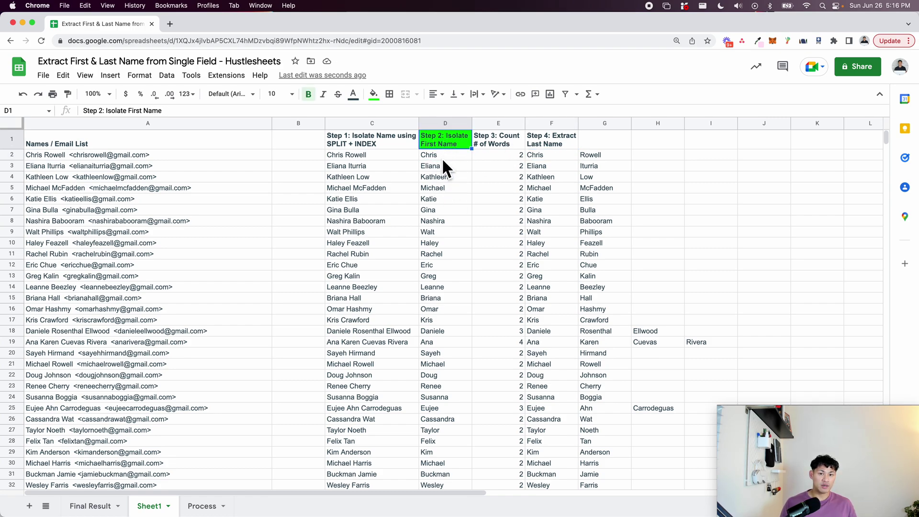
left_click(442, 157)
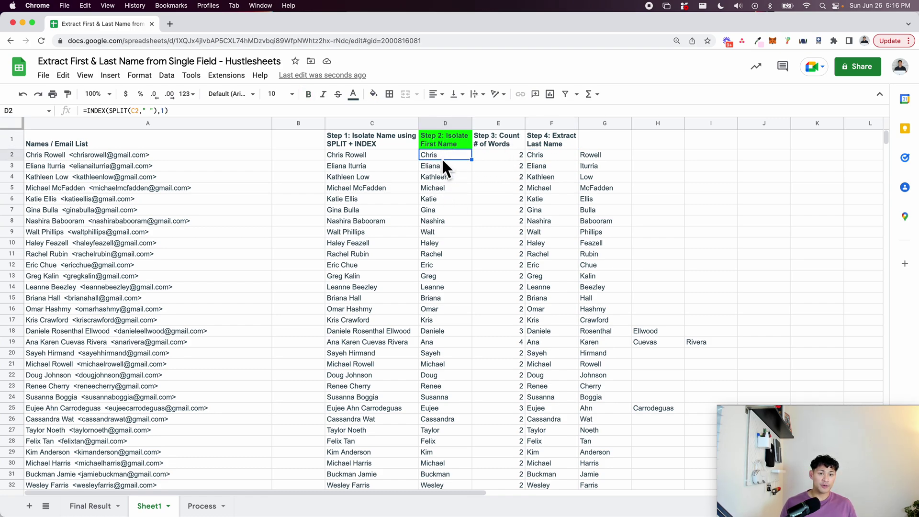
left_click(502, 156)
left_click(504, 202)
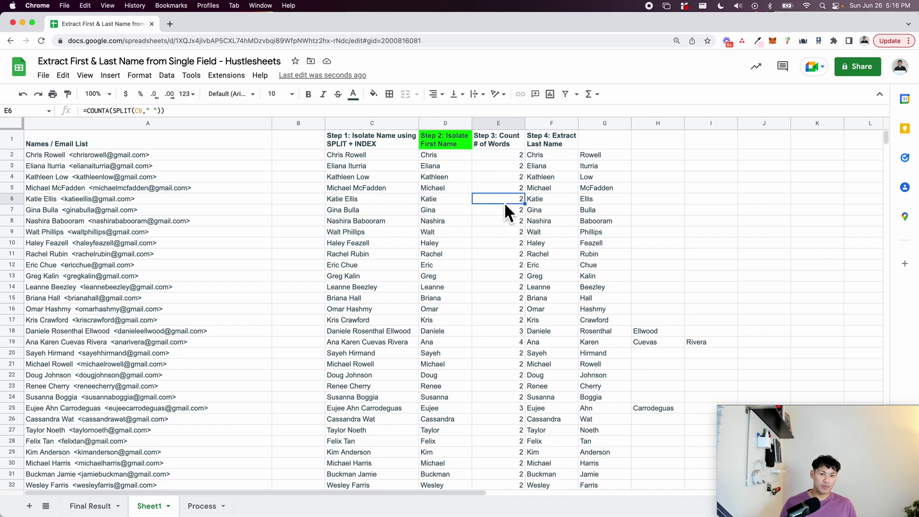
left_click(507, 157)
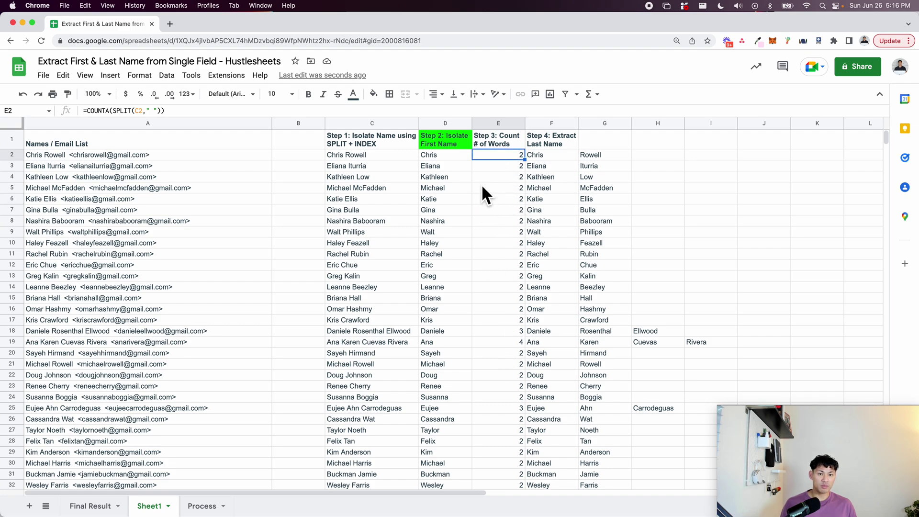
left_click(548, 157)
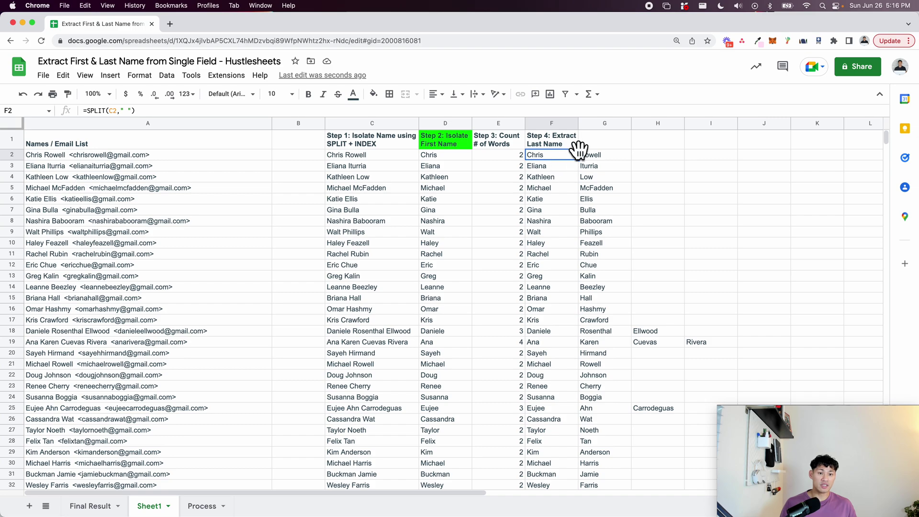
left_click(593, 157)
left_click(622, 331)
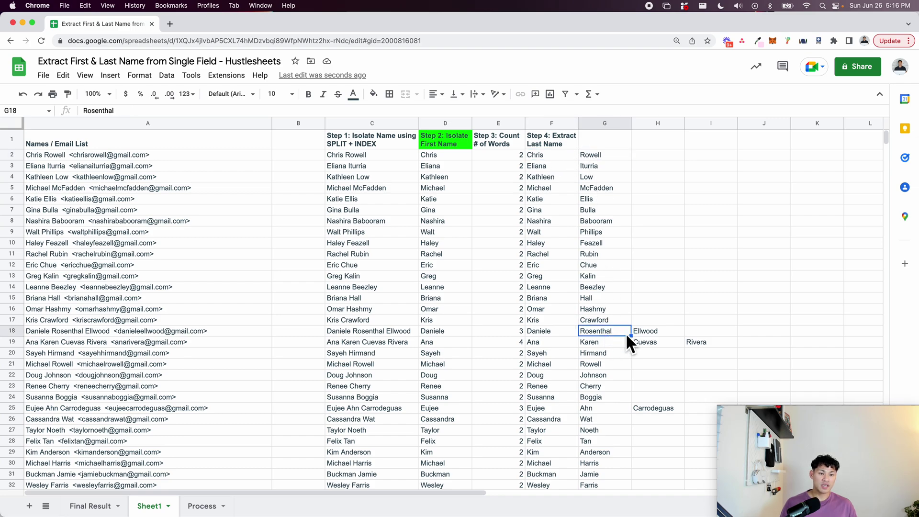
left_click(644, 329)
left_click(559, 343)
left_click_drag(559, 343, 693, 339)
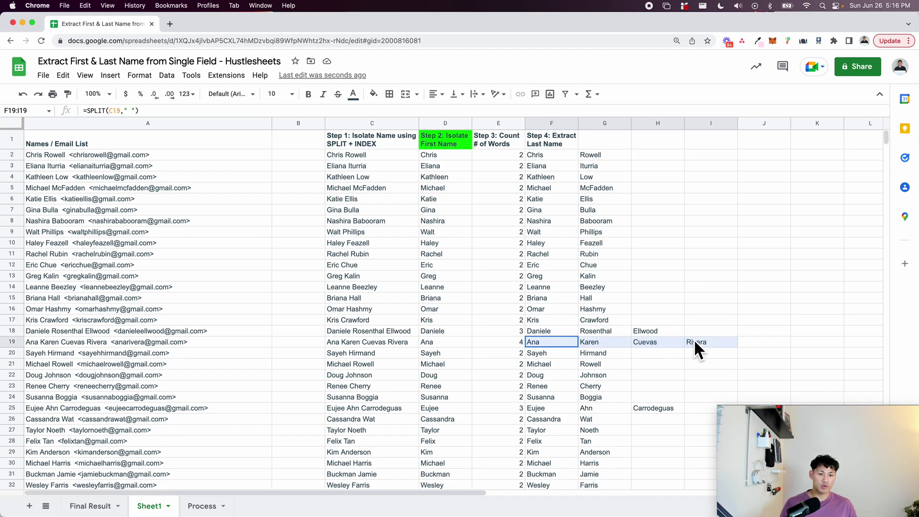
left_click(498, 254)
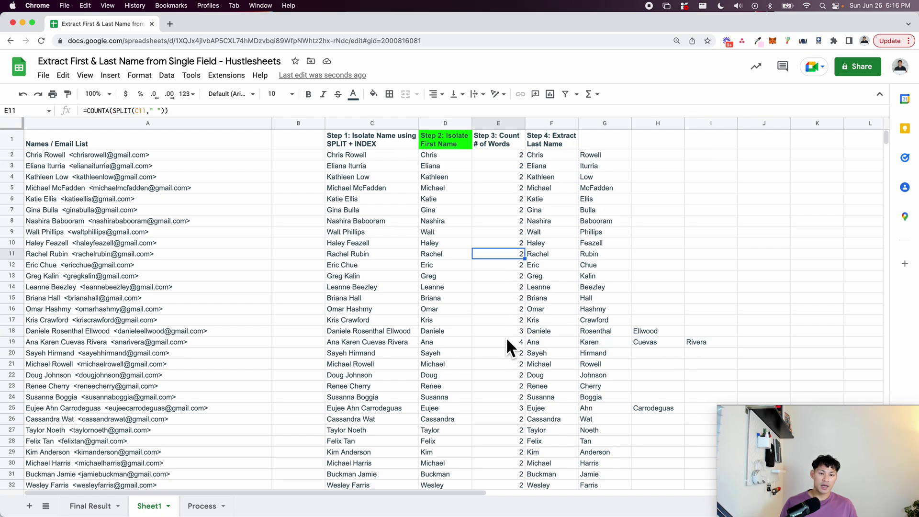
left_click(504, 343)
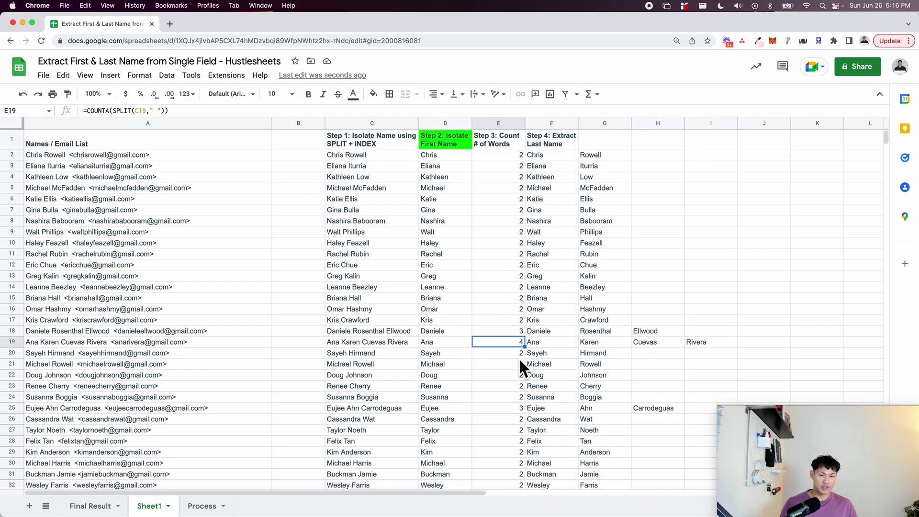
left_click(559, 157)
key("Return")
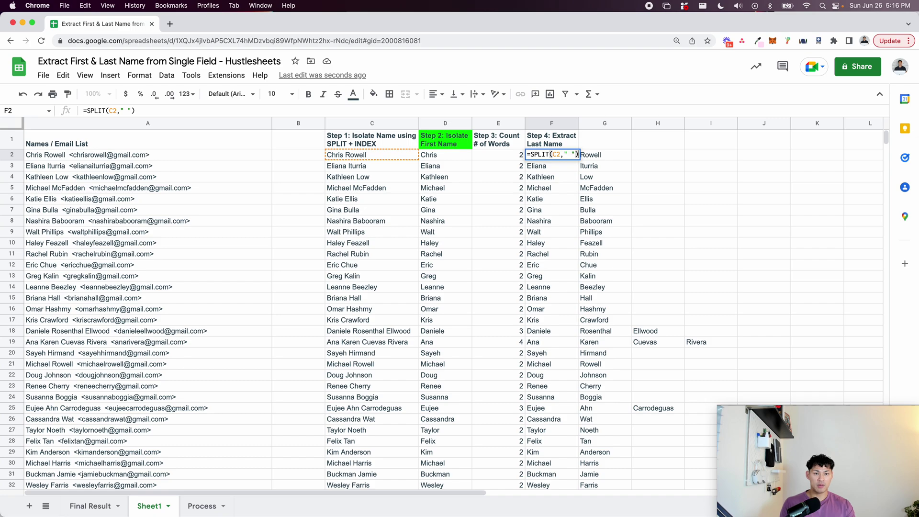
left_click(530, 154)
type("INDEX(")
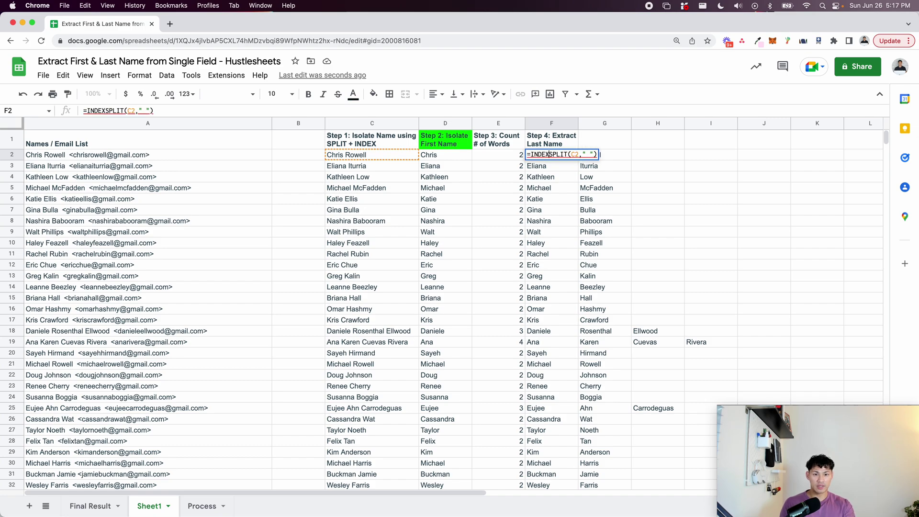
type(",")
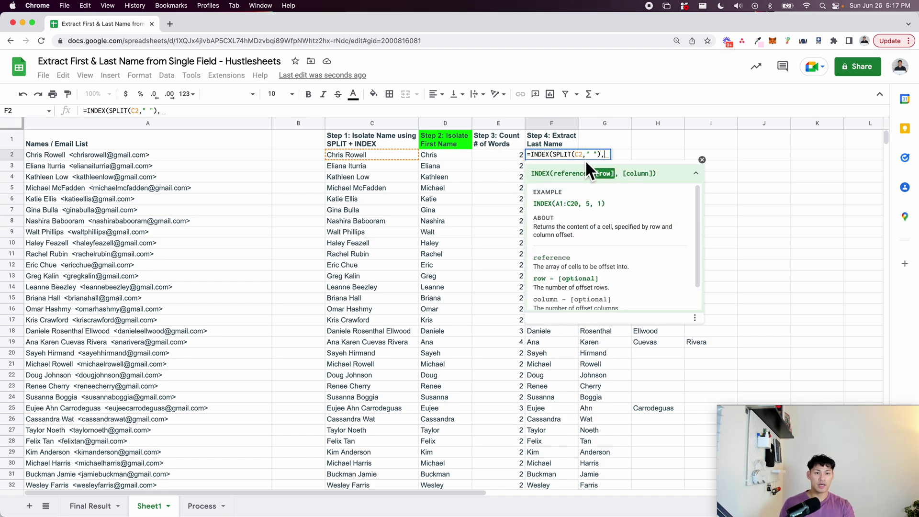
left_click(503, 156)
type(")")
key("Return")
key("Up")
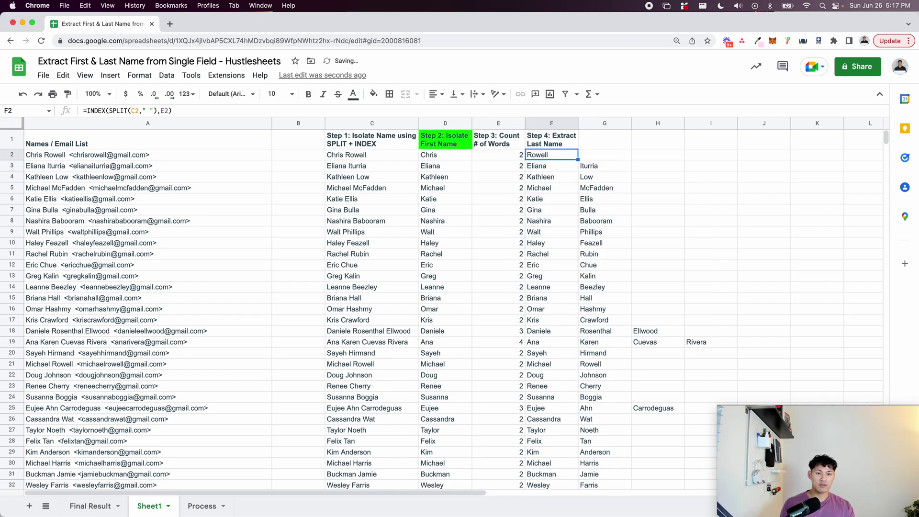
left_click_drag(577, 160, 566, 460)
left_click(556, 374)
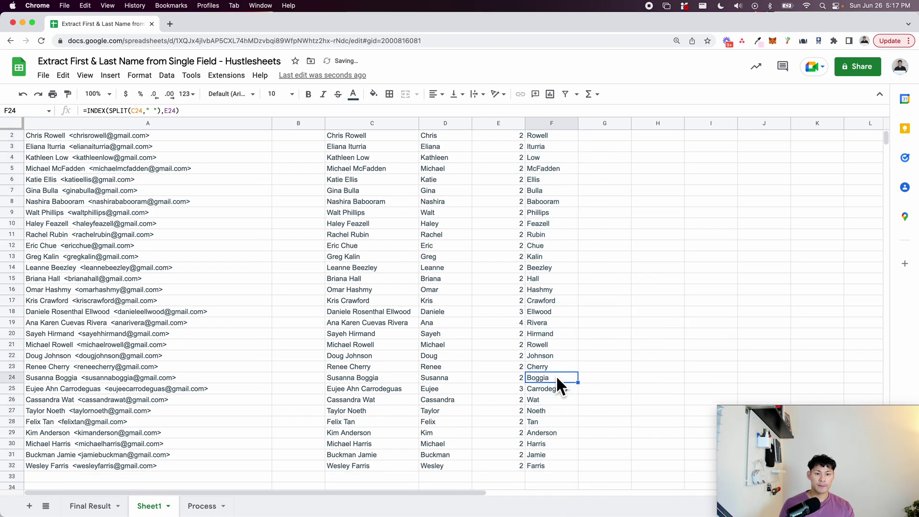
left_click_drag(360, 315, 550, 323)
key("cmd+b")
left_click(365, 315)
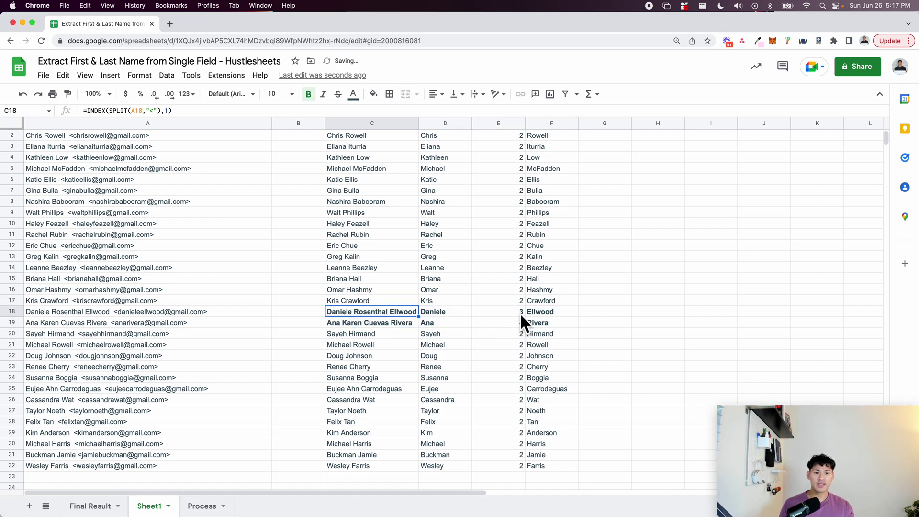
left_click(520, 312)
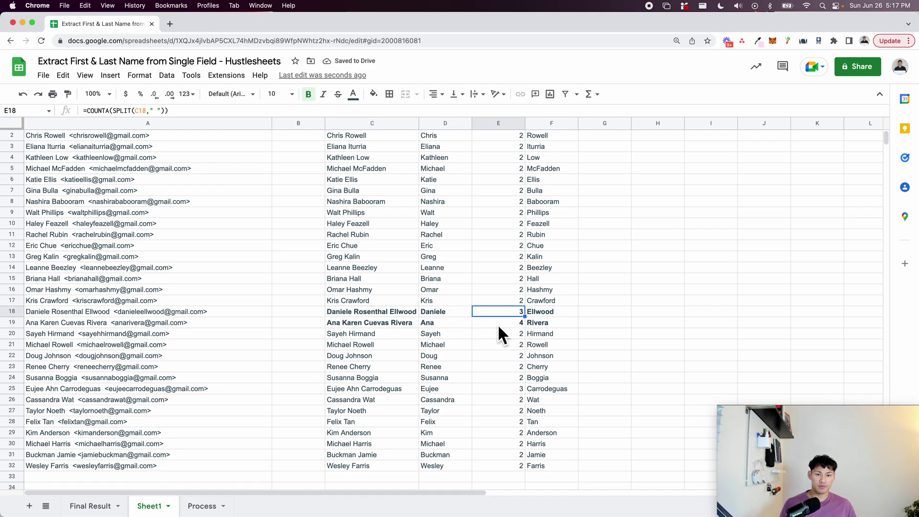
left_click(388, 312)
left_click(546, 312)
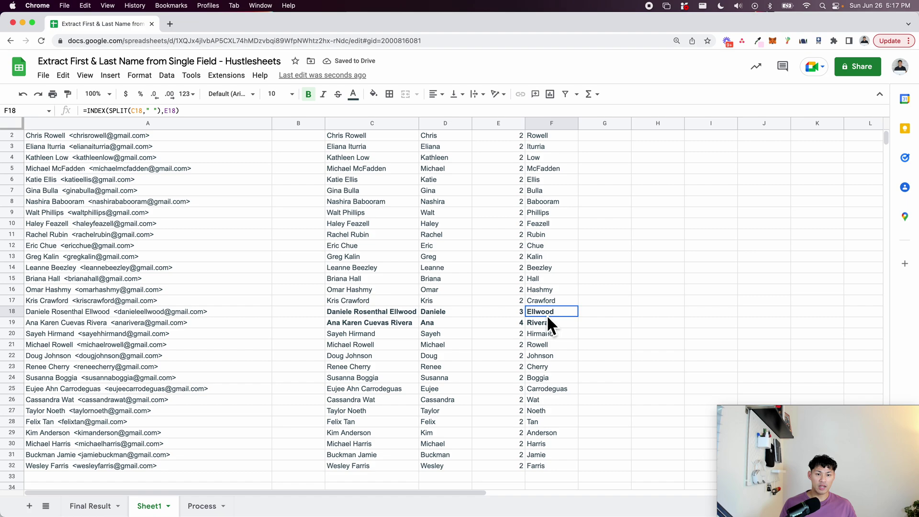
left_click(369, 315)
left_click(404, 323)
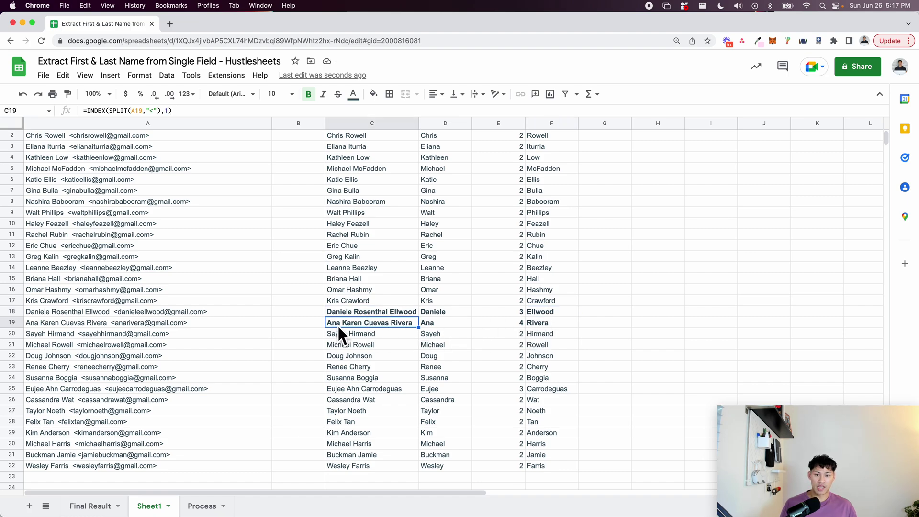
left_click(484, 323)
scroll(483, 323, "up", 2)
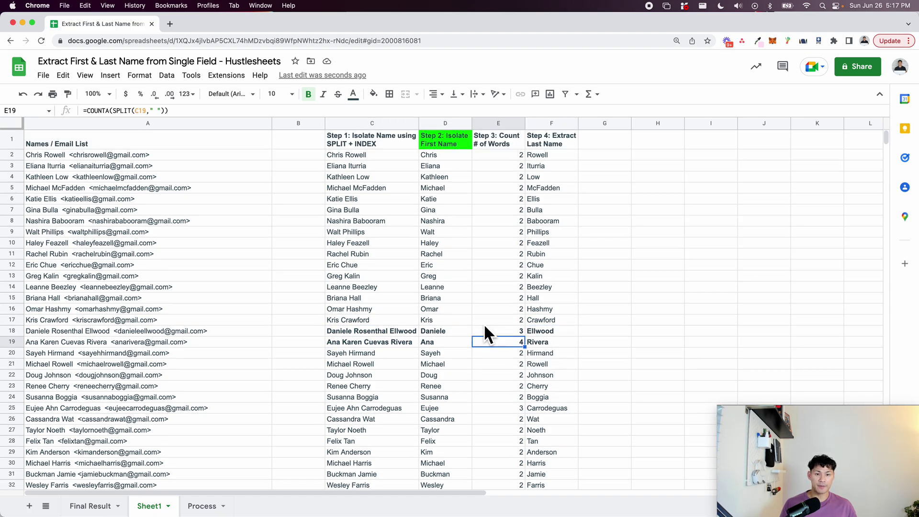
left_click(557, 146)
left_click(373, 94)
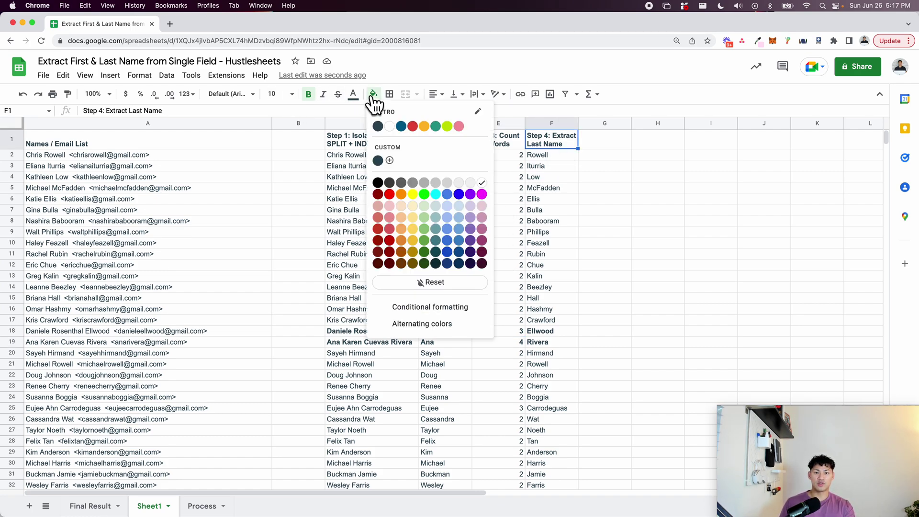
left_click(424, 194)
left_click(445, 146)
left_click(544, 144)
left_click(514, 186)
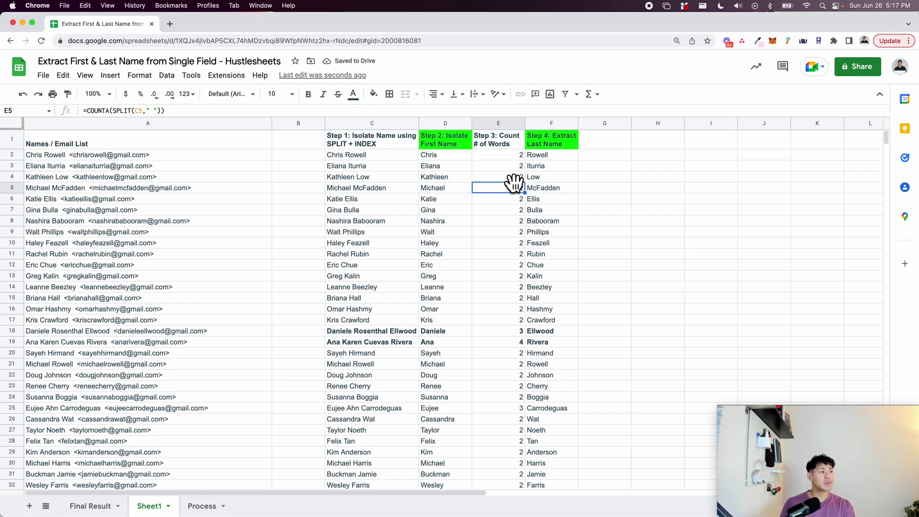
left_click(116, 159)
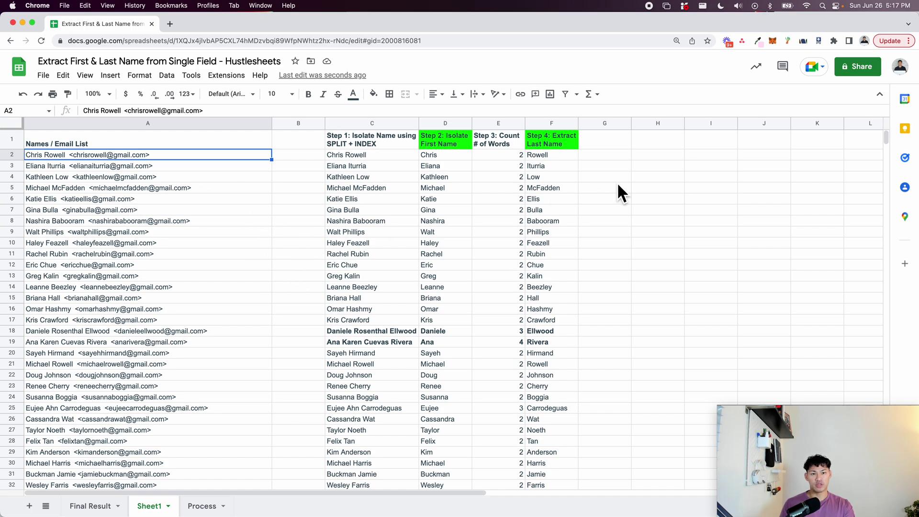
Enter =SPLIT(A2,"<") in G2 and fill it down the column.
left_click(611, 154)
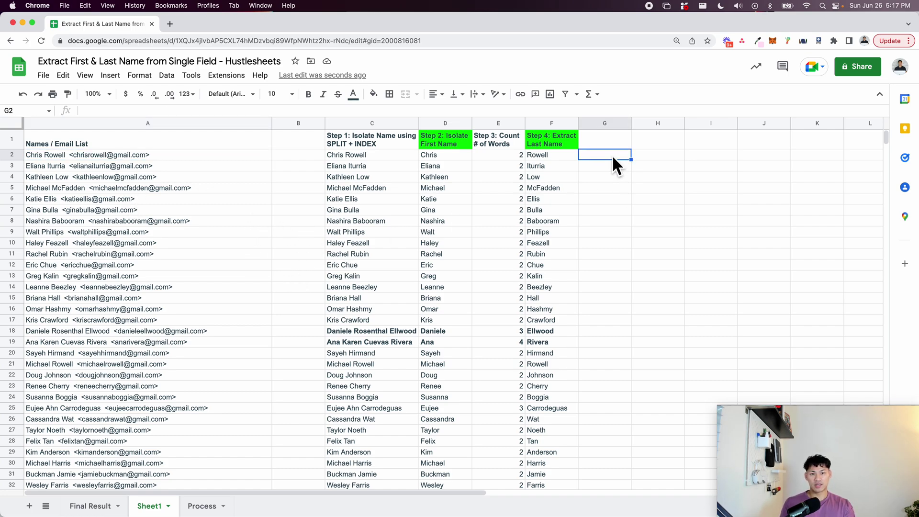
type("=SPLIT(")
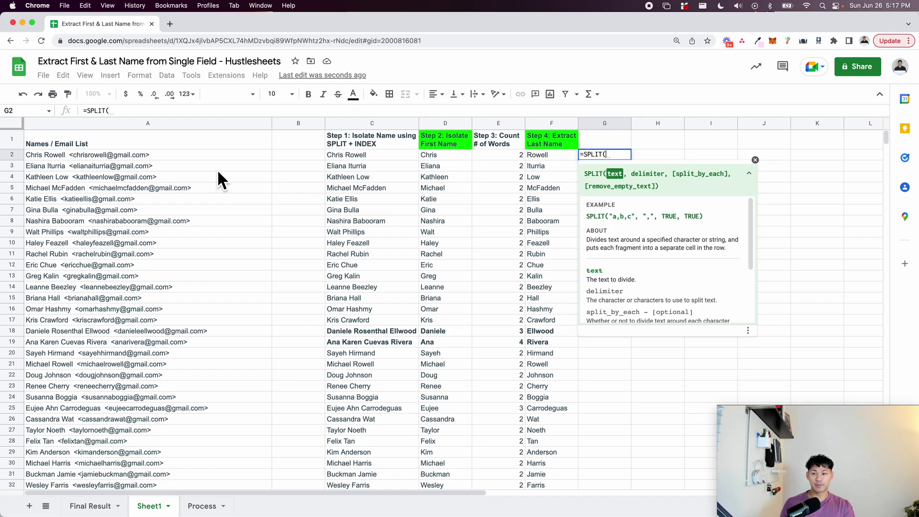
left_click(147, 156)
type(",\"<\")")
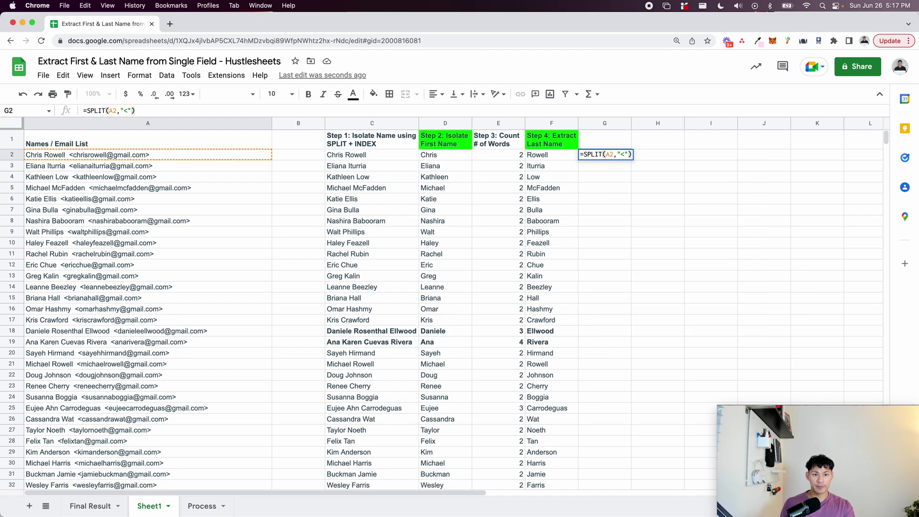
key("Return")
key("Up")
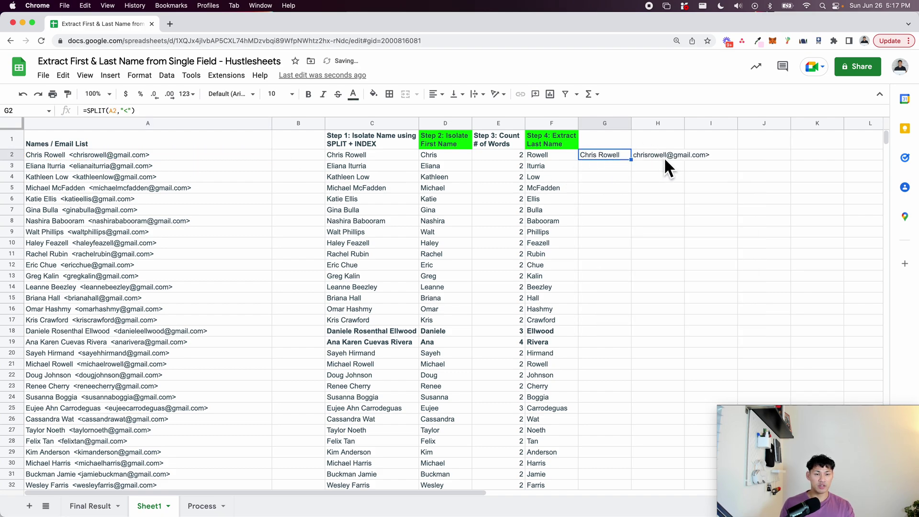
key("super+Return")
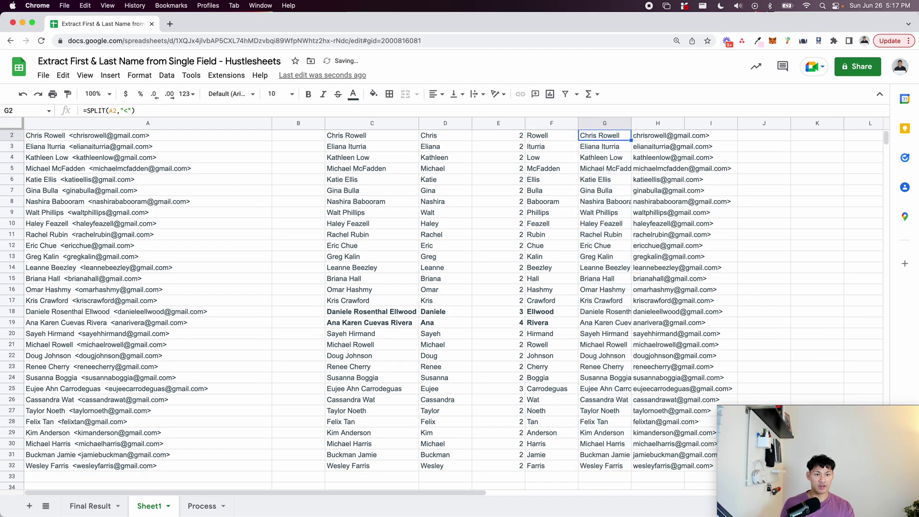
Wrap G2's split in INDEX(...,2) to keep only the email part, and fill down.
scroll(581, 154, "up", 1)
double_click(581, 154)
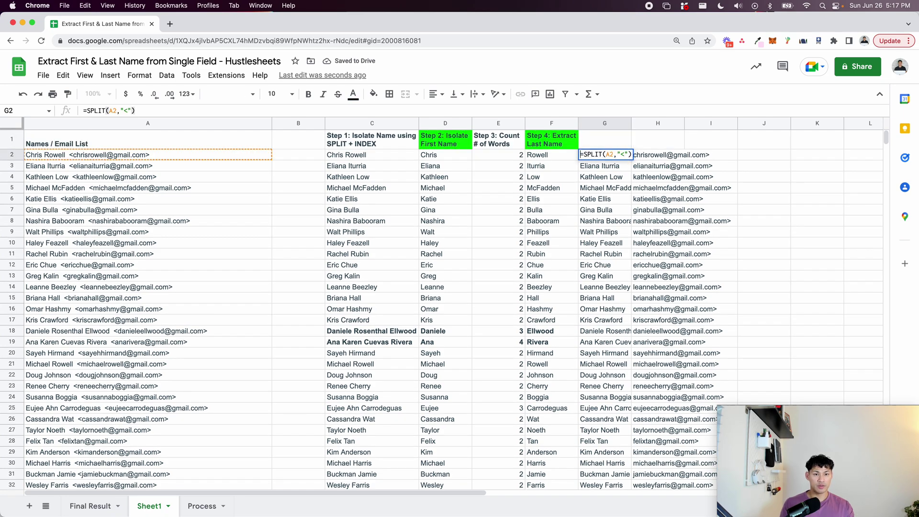
type("INDEX(")
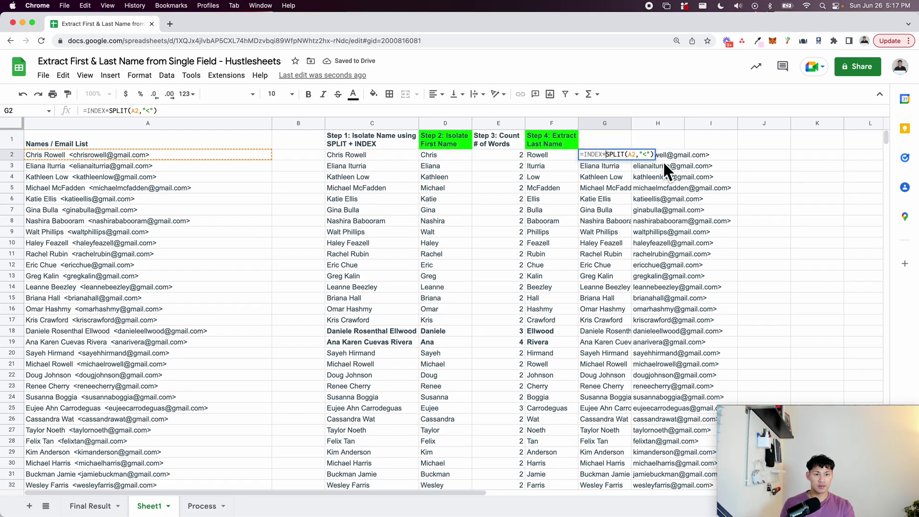
key("End")
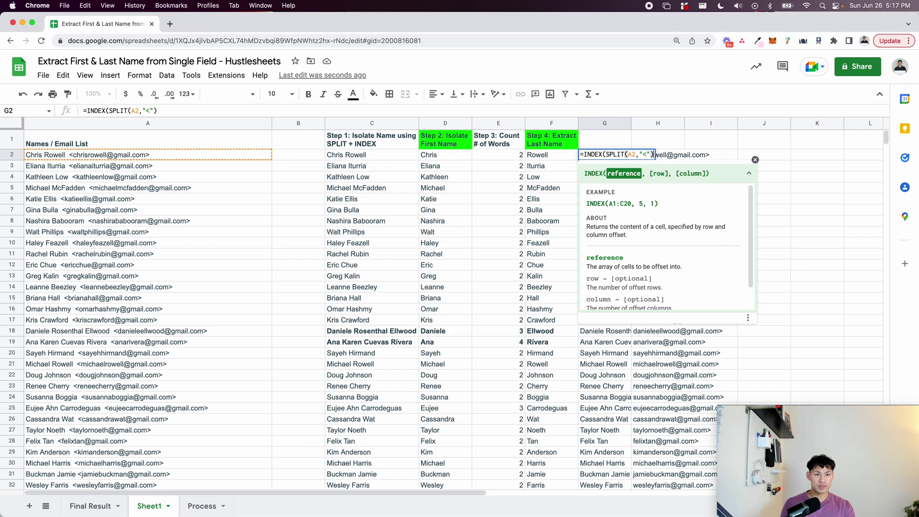
type(",2)")
key("Return")
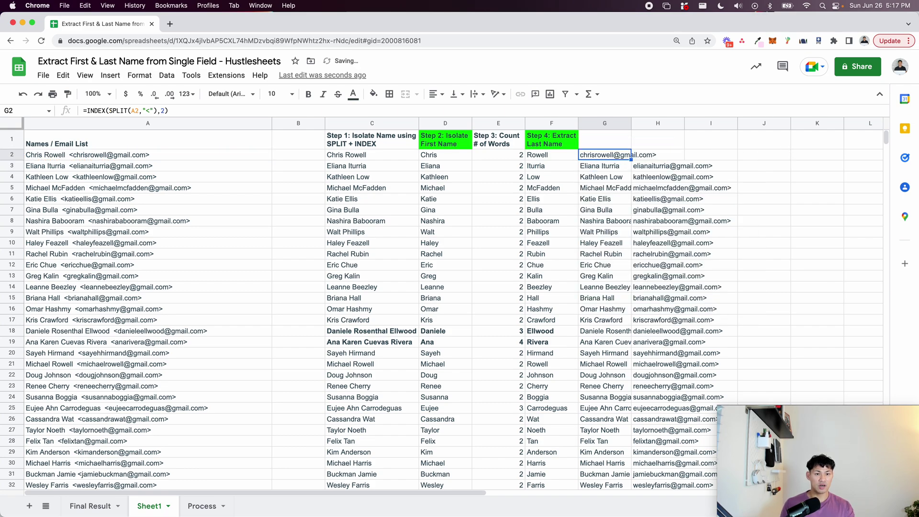
key("super+Return")
Widen column G to fit the email addresses.
key("Up")
left_click_drag(631, 124, 682, 125)
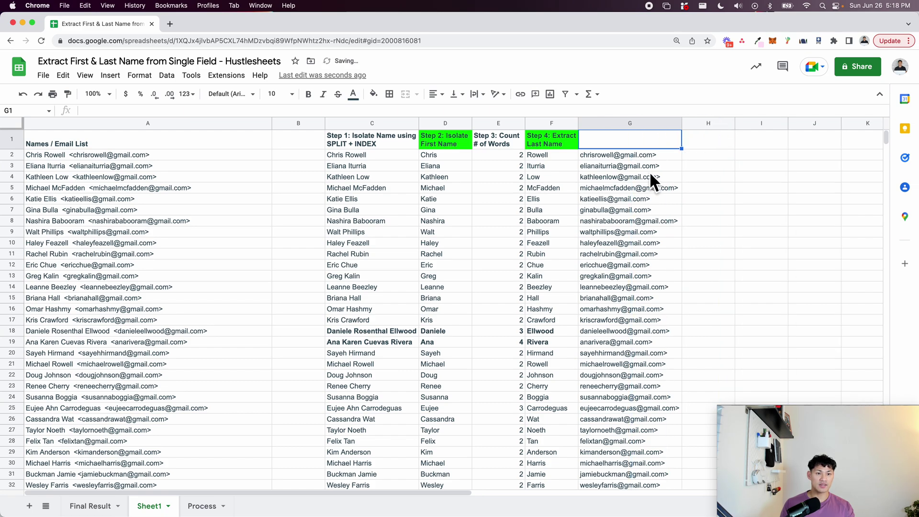
left_click(651, 158)
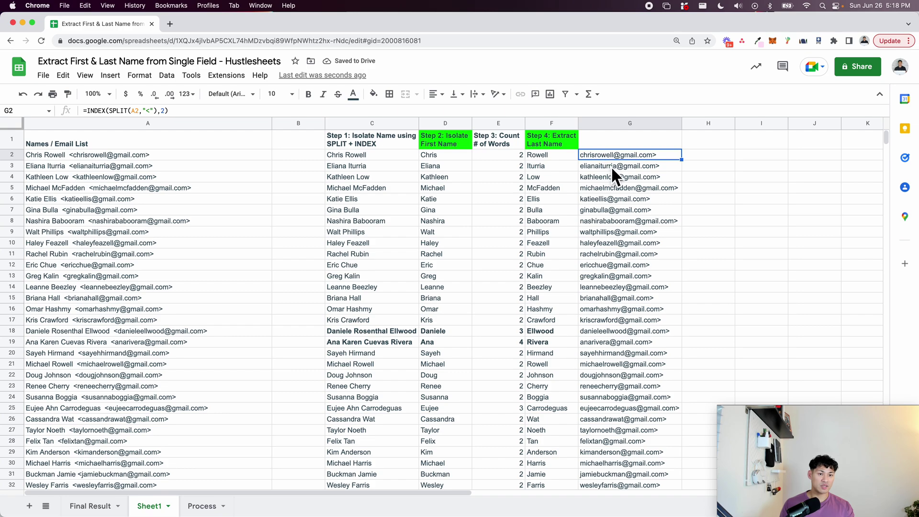
key("Return")
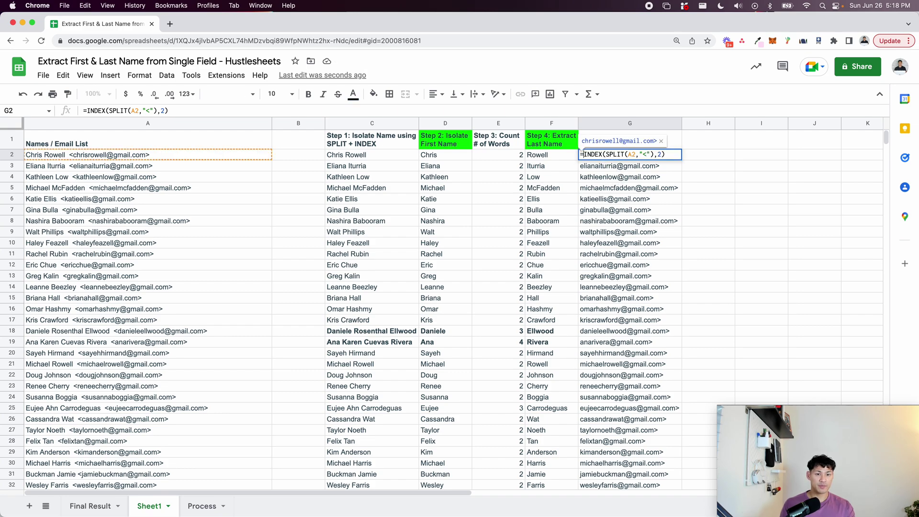
Start wrapping G2's formula in SUBSTITUTE, correcting the misspelled function name.
left_click(581, 154)
type("SUBSITITE(")
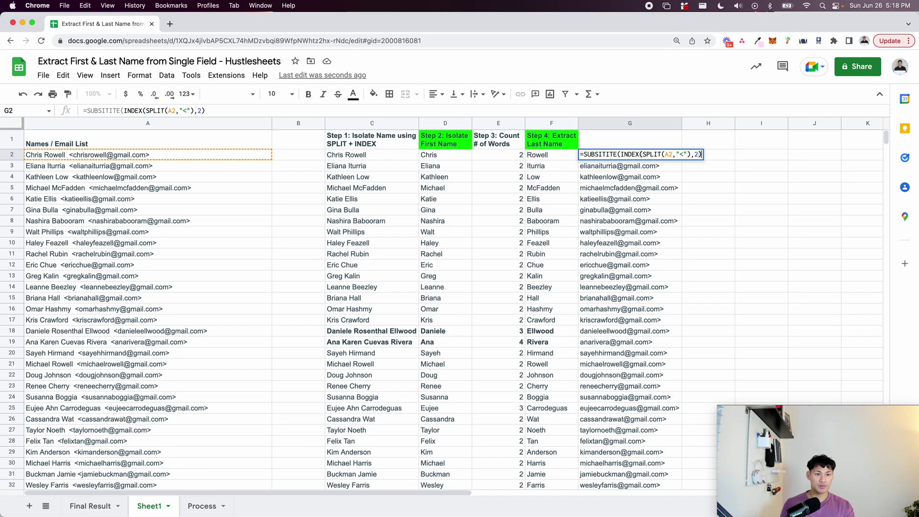
type(",")
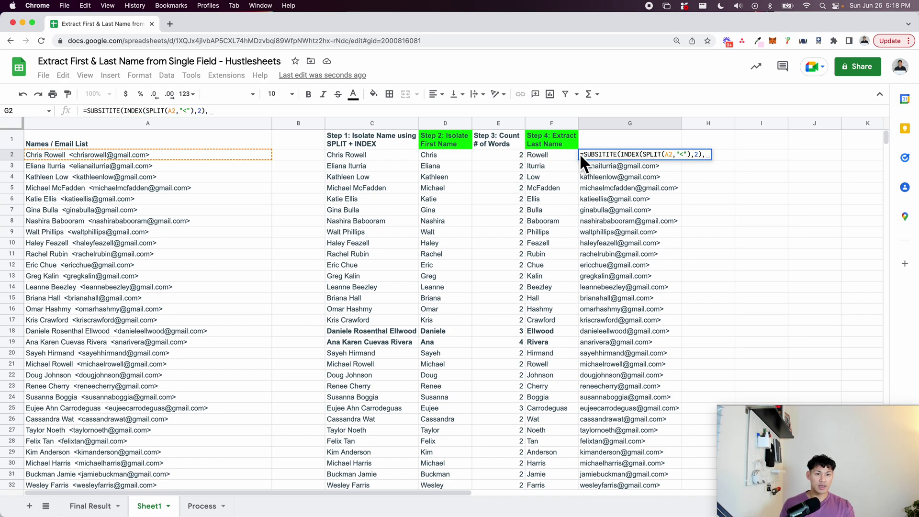
left_click(620, 157)
left_click(598, 154)
type("T")
left_click(614, 154)
key("BackSpace")
type("U")
left_click(593, 173)
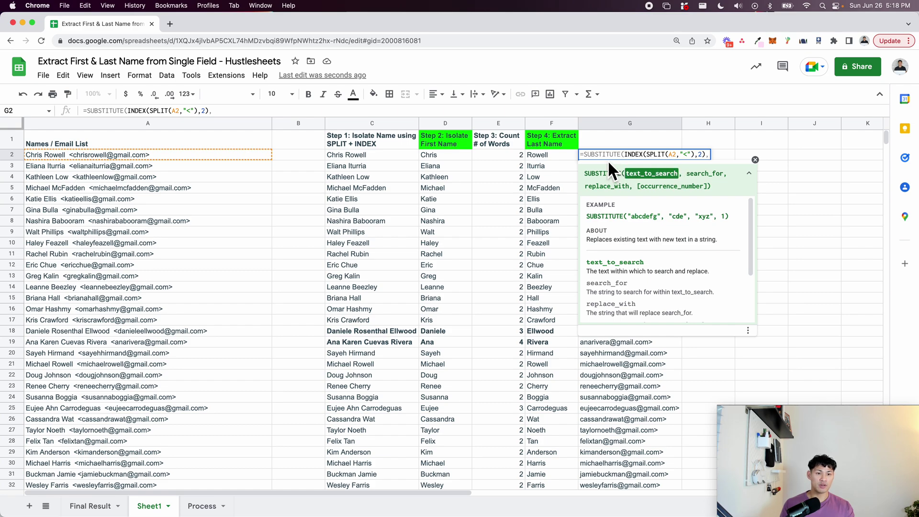
Complete G2 as =SUBSTITUTE(INDEX(SPLIT(A2,"<"),2),">","") to strip the trailing >.
left_click_drag(626, 155, 710, 154)
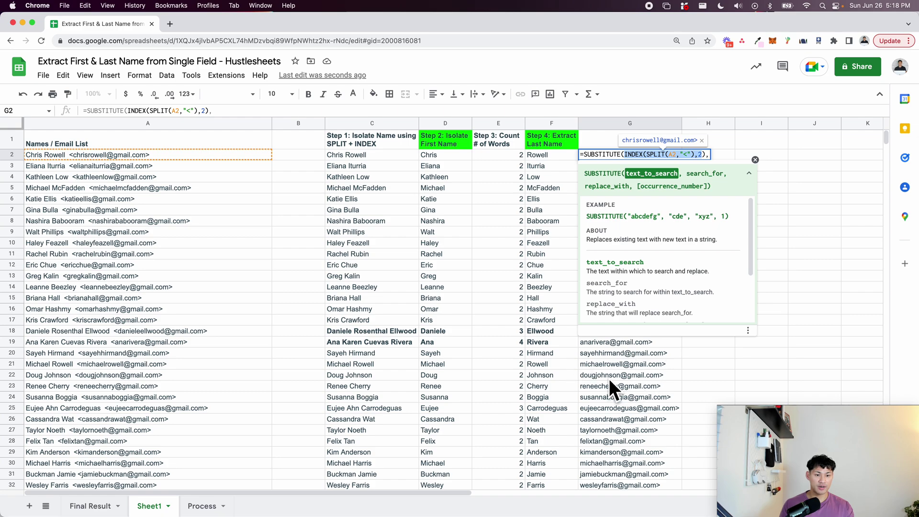
key("Right")
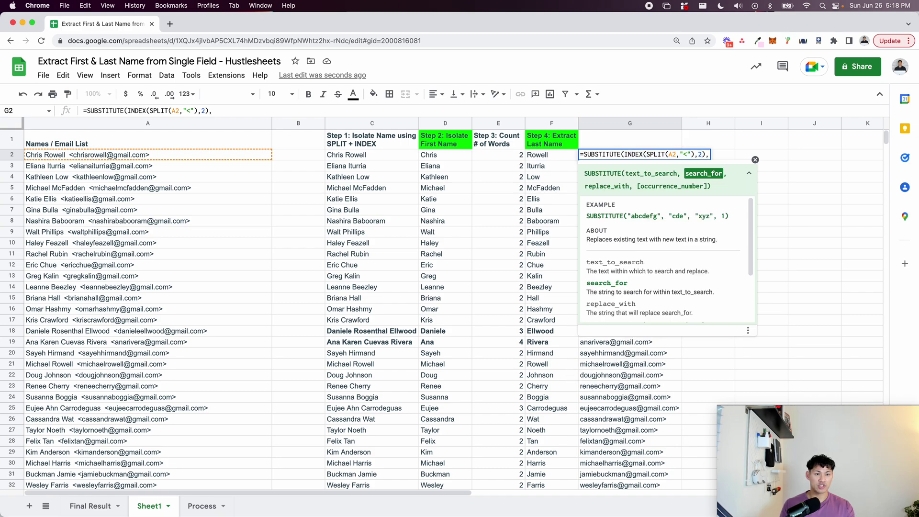
type("\"")
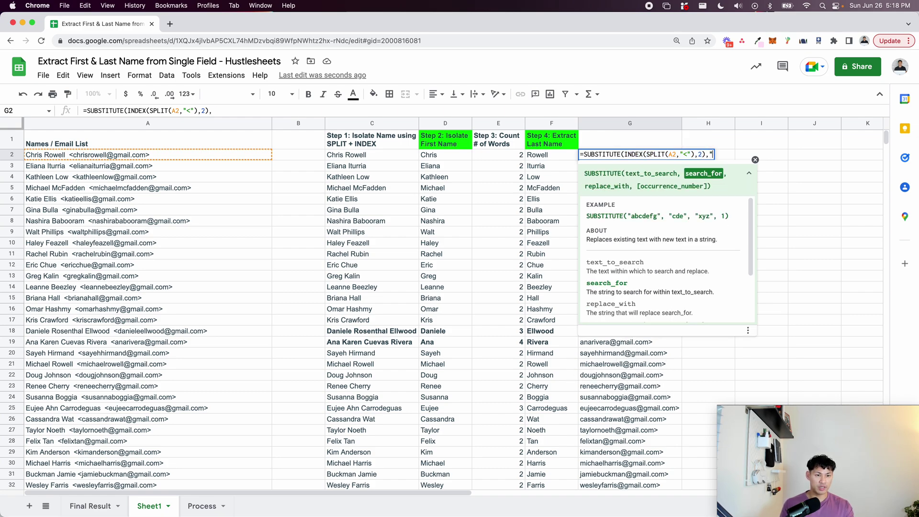
type(">\"")
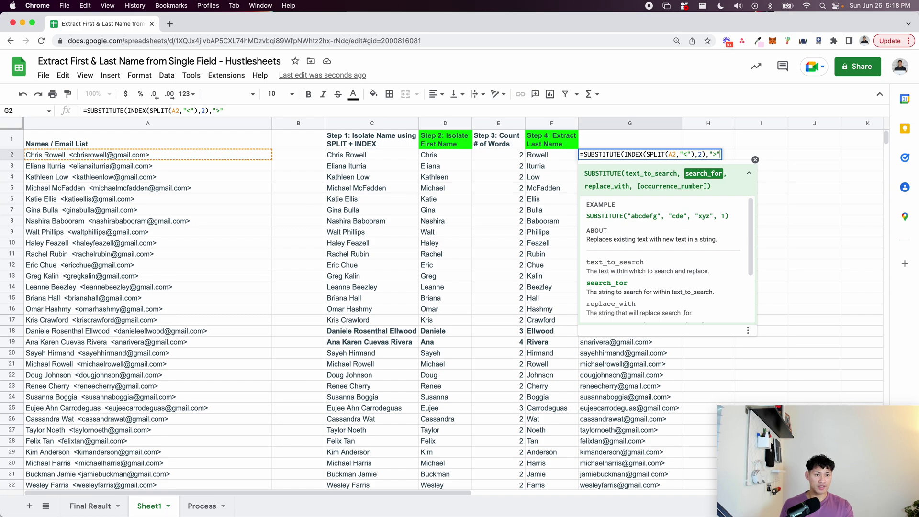
type(",")
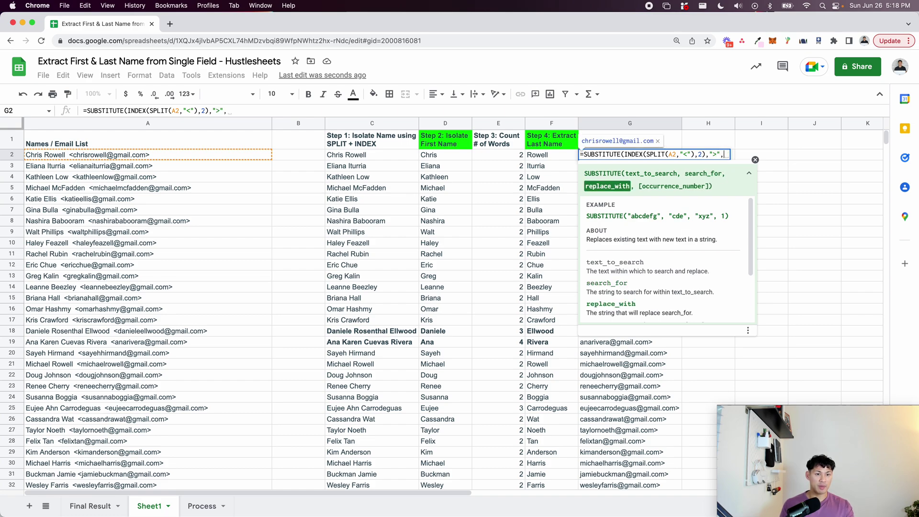
type("\"\")")
key("Return")
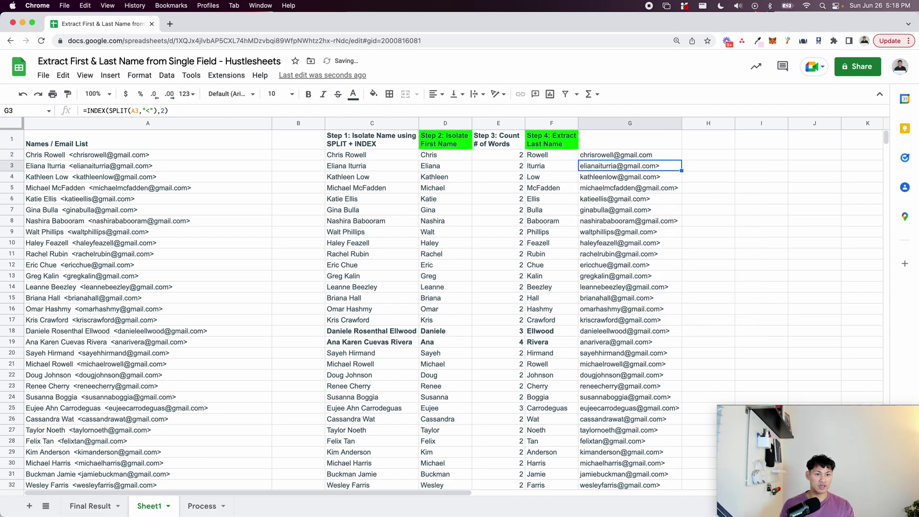
Fill the SUBSTITUTE formula down G3:G32.
left_click(665, 156)
key("super+shift+Down")
key("super+d")
left_click(692, 174)
scroll(692, 174, "up", 1)
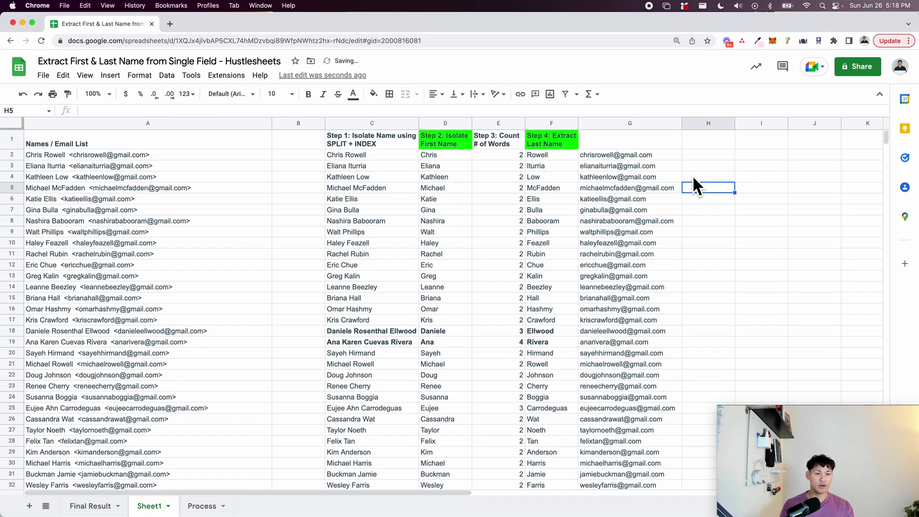
Label G1 with the header 'Bonus: Email'.
left_click(622, 138)
type("STEP")
key("BackSpace")
key("BackSpace")
key("BackSpace")
key("BackSpace")
key("BackSpace")
type("Bonus")
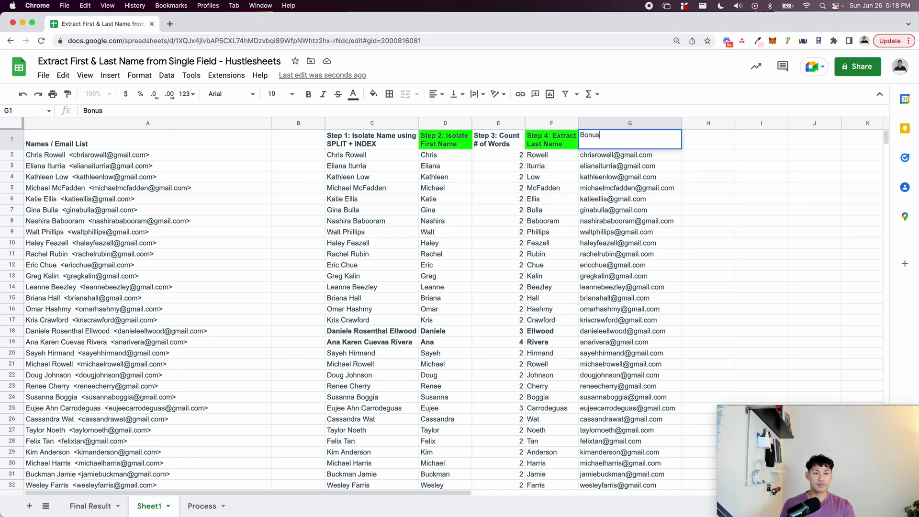
type(": Email")
key("Return")
key("Up")
Give the G1 header a green fill like the other step headers.
left_click(375, 93)
left_click(428, 189)
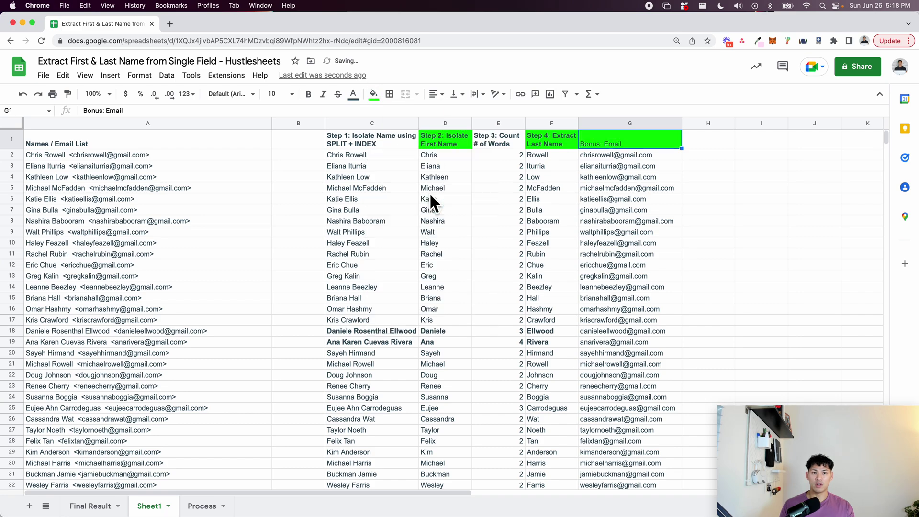
left_click(497, 176)
left_click(434, 177)
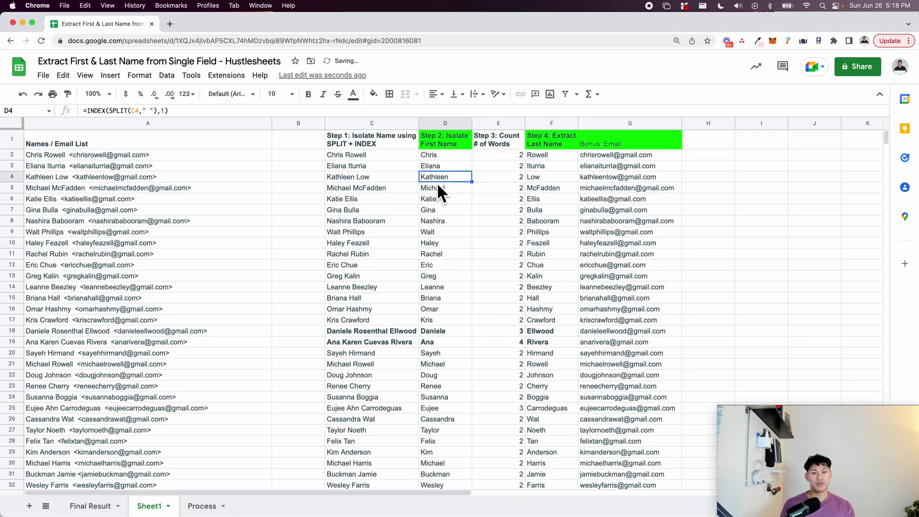
Try moving the First Name column, undo it, and inspect the first-name and word-count formulas.
left_click_drag(434, 125, 487, 132)
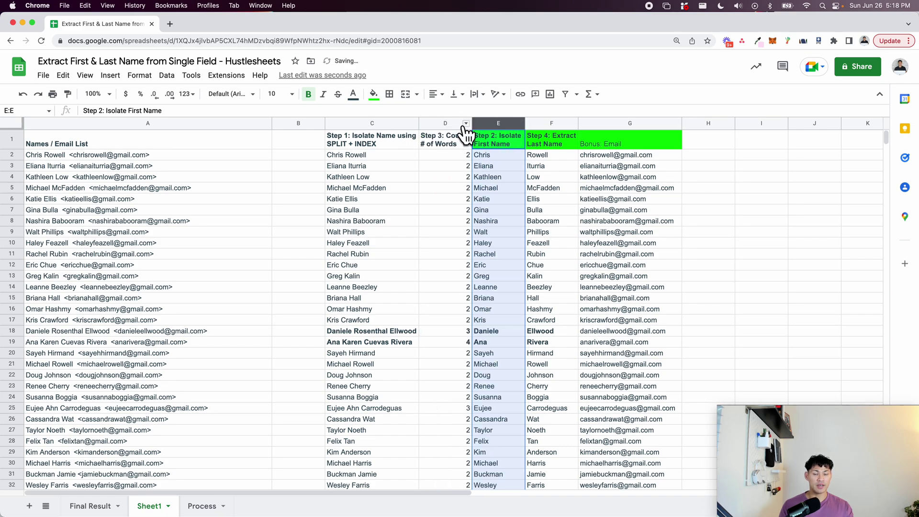
key("super+z")
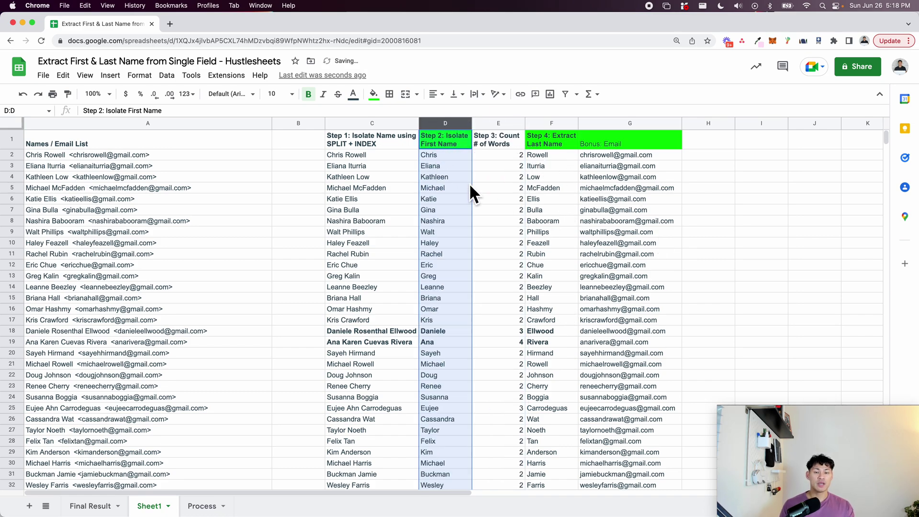
left_click(443, 189)
left_click(436, 165)
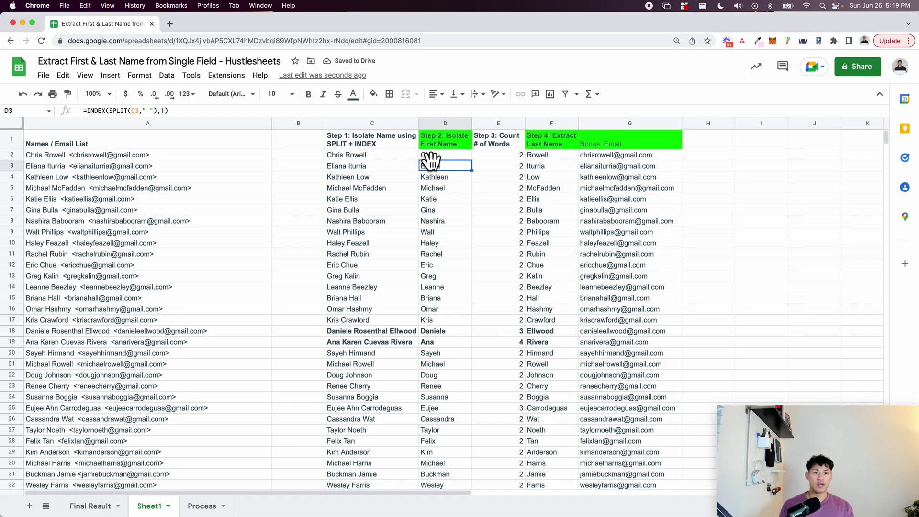
left_click(361, 166)
left_click(373, 243)
left_click(495, 189)
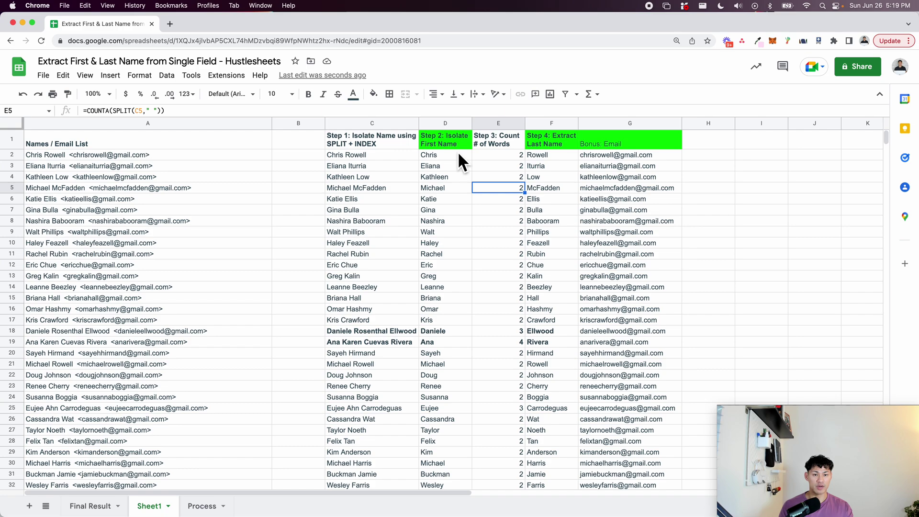
left_click(122, 135)
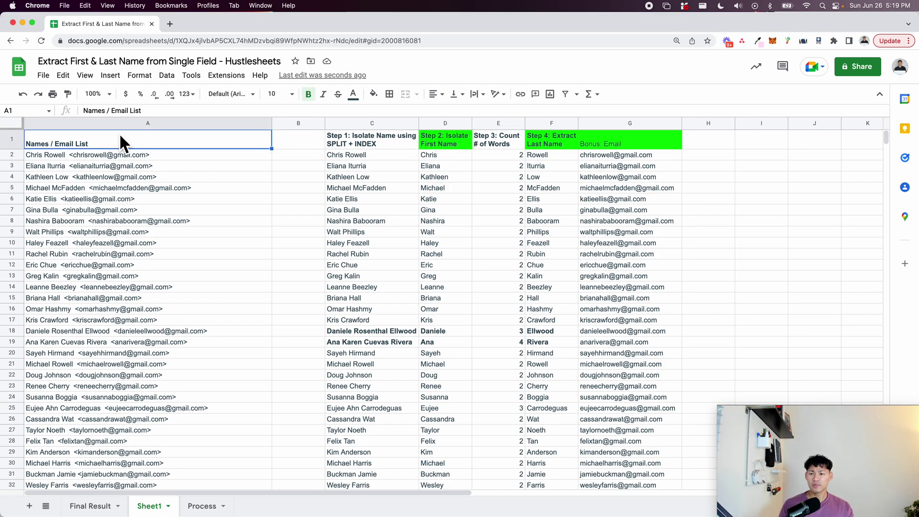
Move the Step 2, Step 4 and Bonus: Email columns into columns B, C and D.
left_click_drag(447, 122, 306, 123)
left_click_drag(545, 123, 351, 126)
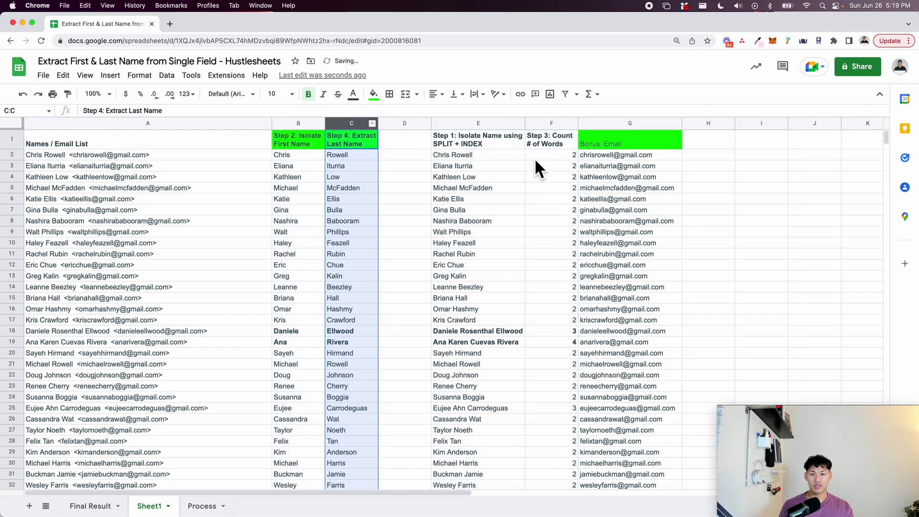
left_click(598, 121)
left_click_drag(595, 121, 390, 120)
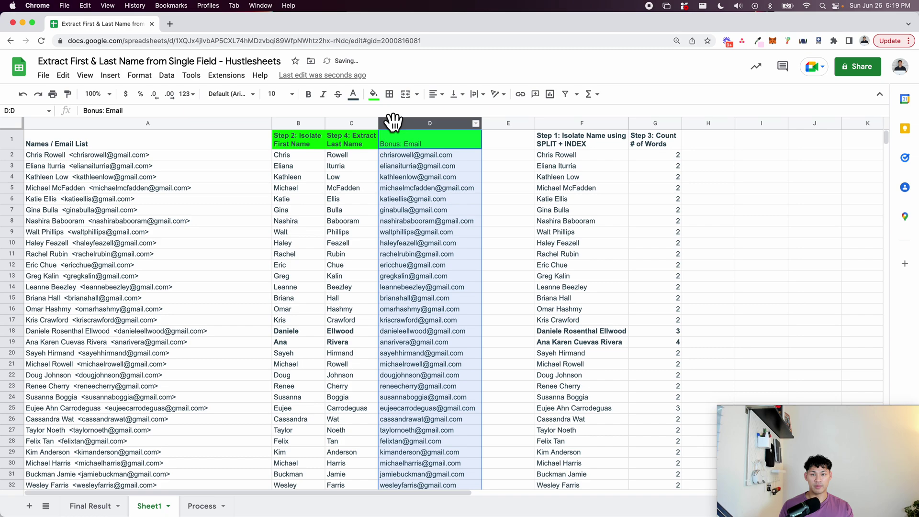
left_click(497, 134)
Review the helper formulas in F2, F3 and G2 against A2 and B2.
left_click(575, 163)
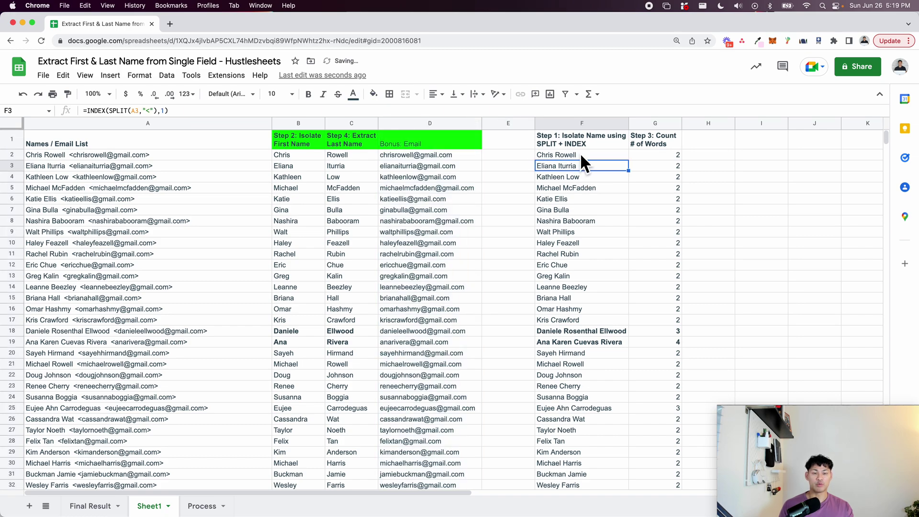
left_click(578, 155)
left_click(659, 156)
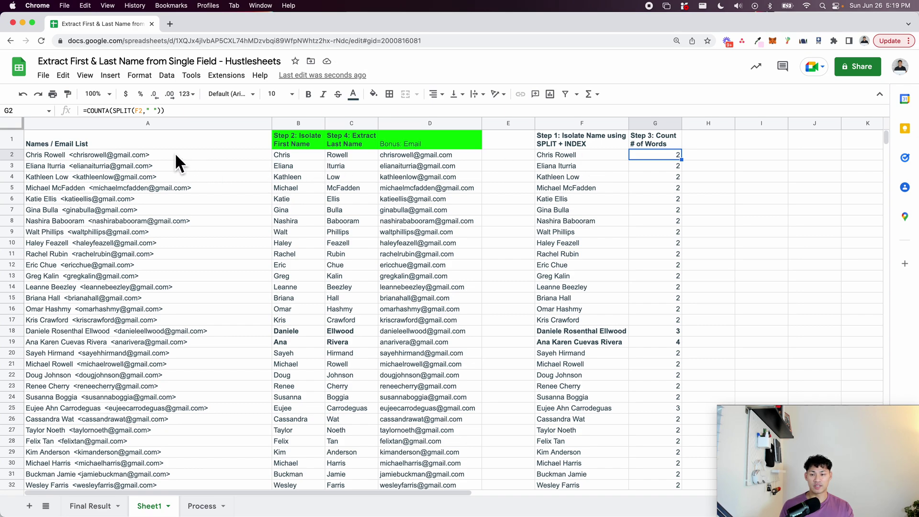
left_click(201, 155)
left_click(300, 155)
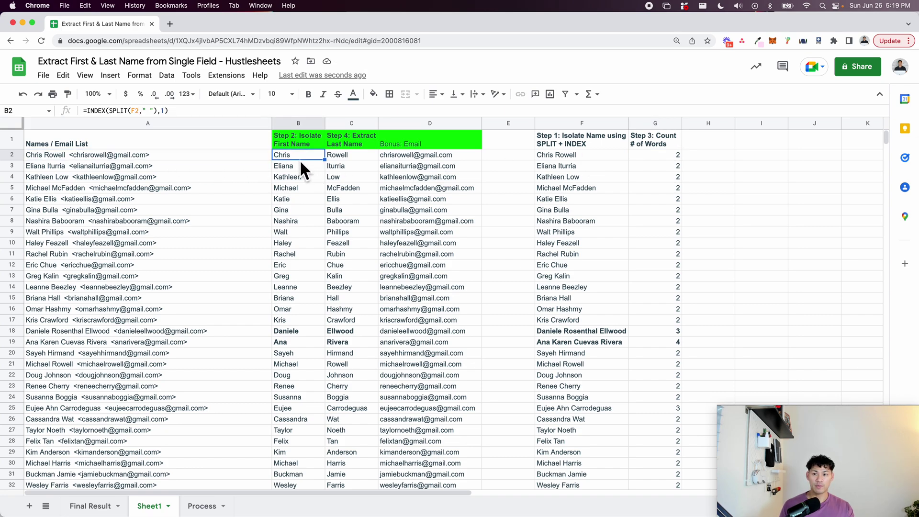
Copy the INDEX(SPLIT(A2,"<"),1) expression from F2's name-isolating formula.
key("Return")
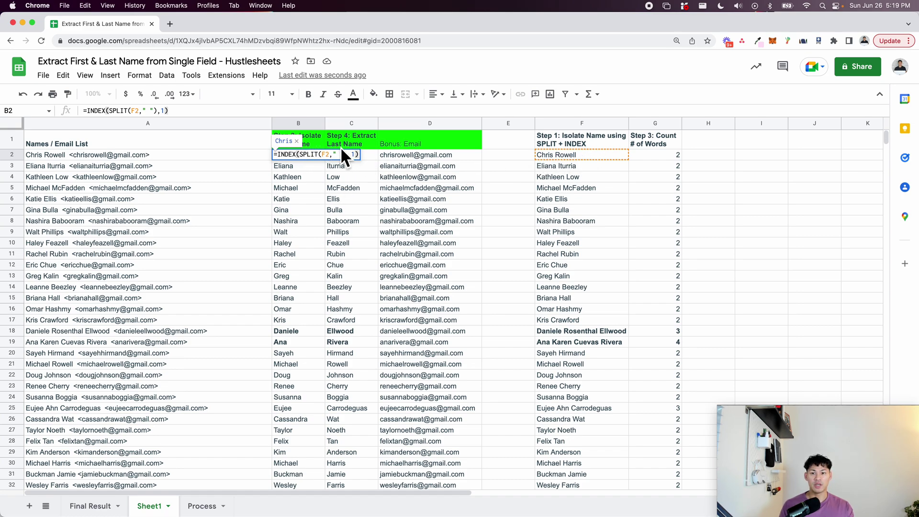
left_click(328, 154)
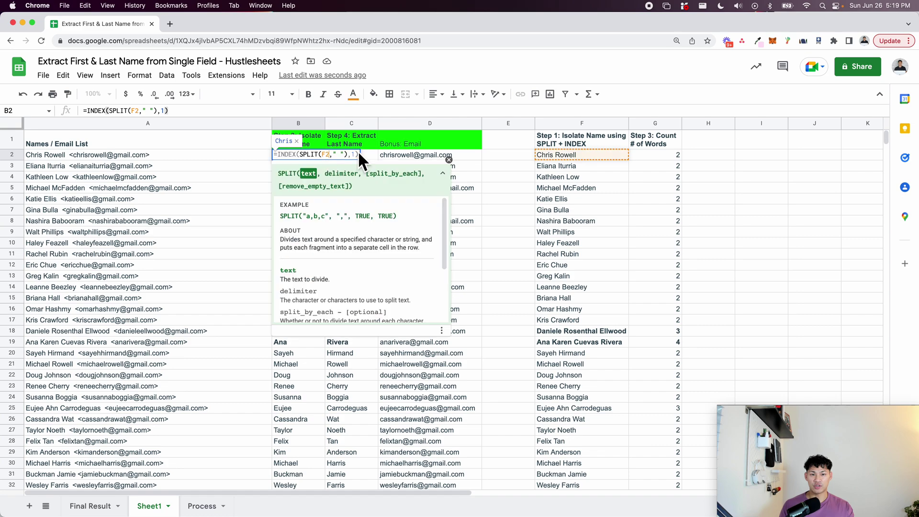
key("Escape")
double_click(557, 155)
left_click_drag(562, 155, 625, 158)
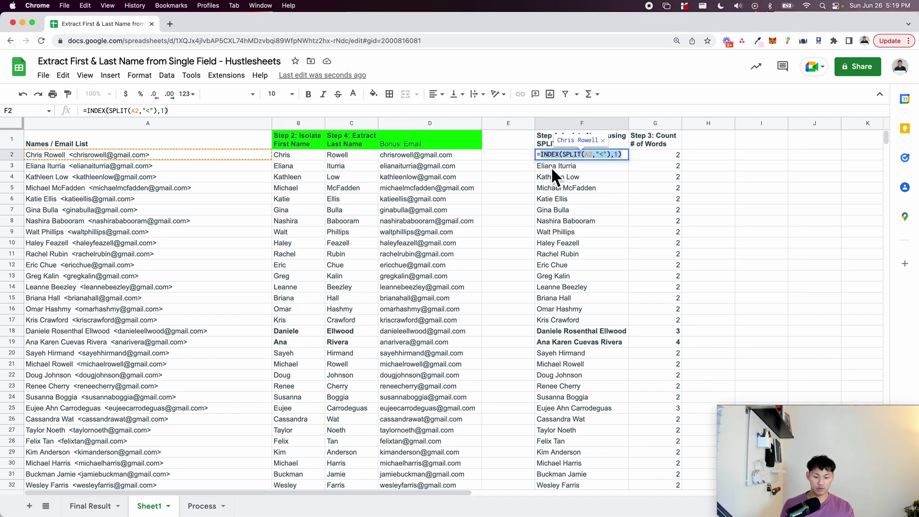
key("super+x")
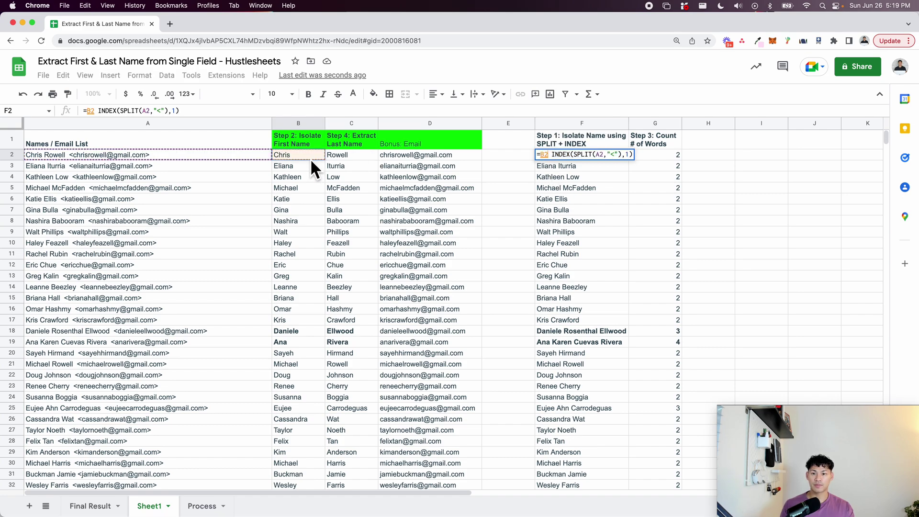
key("Return")
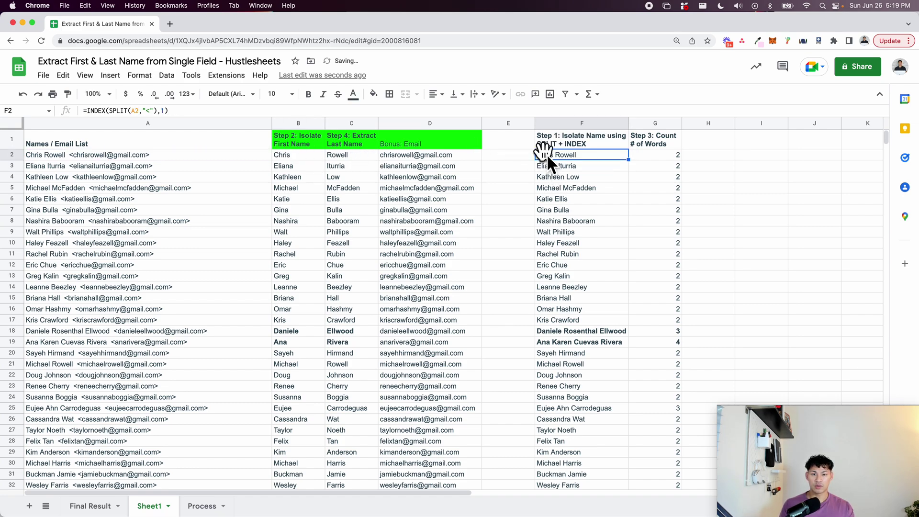
double_click(546, 154)
left_click_drag(540, 154, 647, 154)
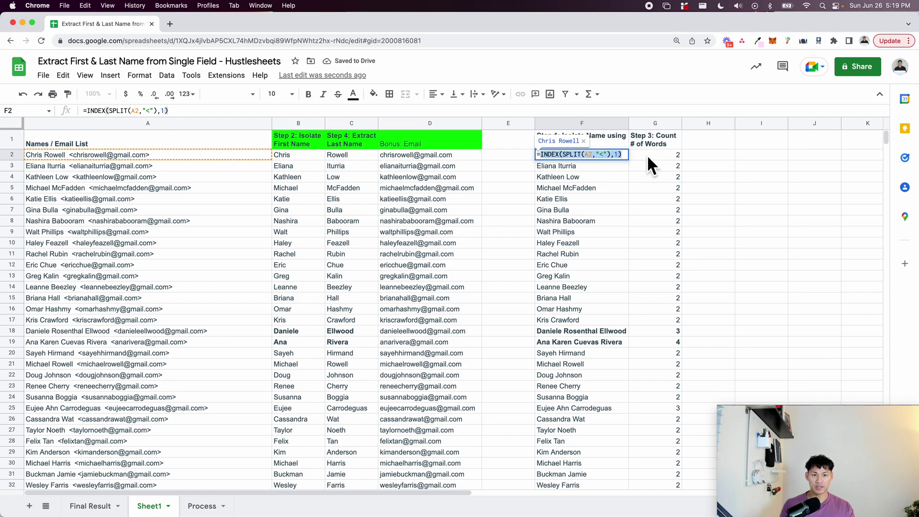
right_click(611, 162)
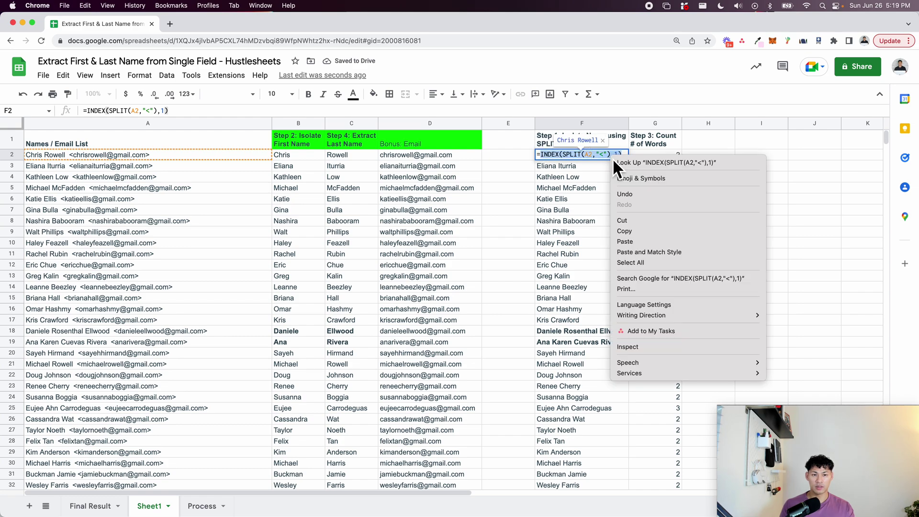
left_click(629, 231)
left_click(407, 198)
key("Escape")
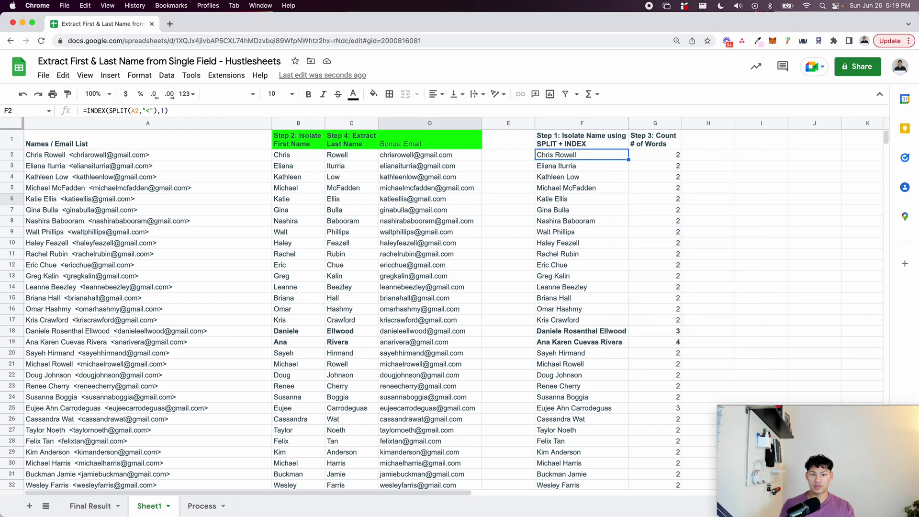
Replace F2 in B2's first-name formula with the copied expression and fill it down column B.
left_click(303, 156)
double_click(292, 156)
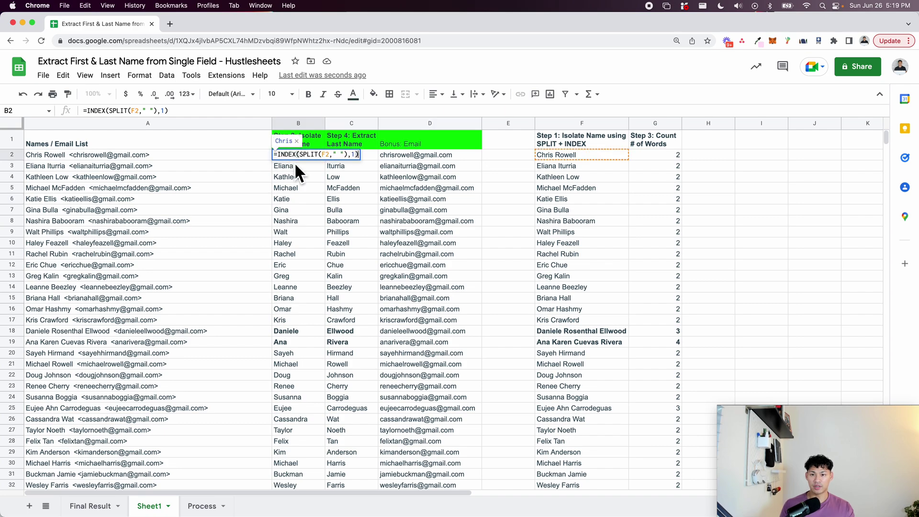
left_click(327, 155)
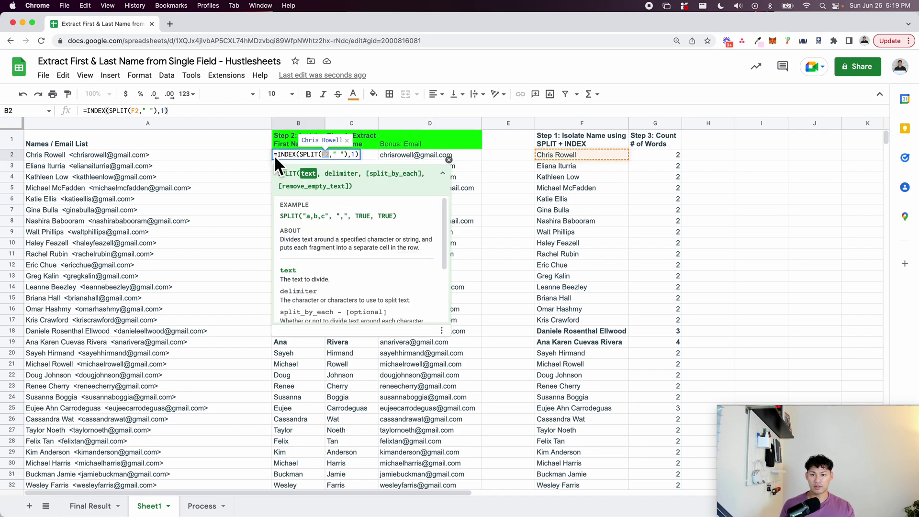
key("super+v")
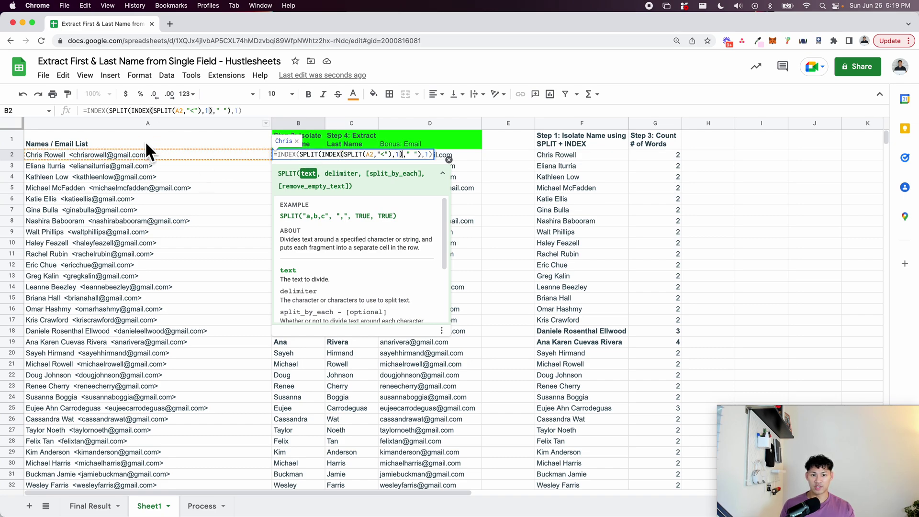
key("Return")
left_click(301, 156)
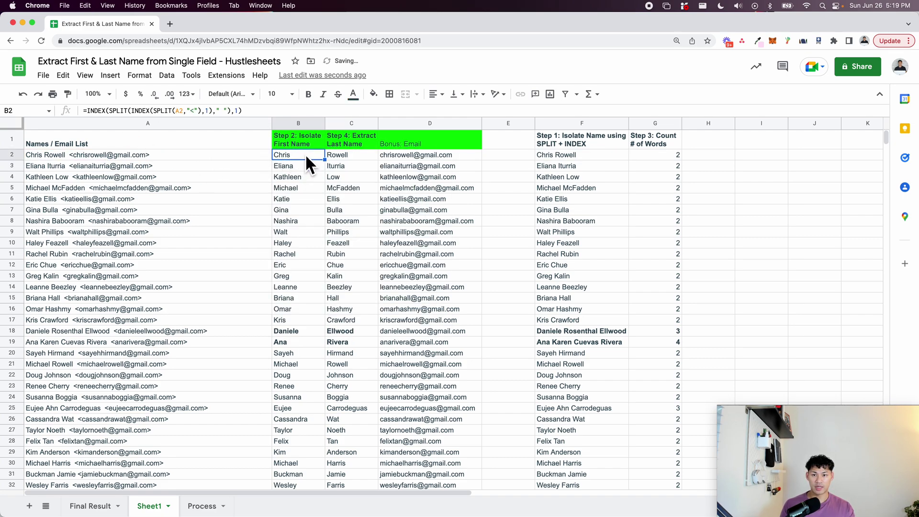
key("super+shift+Down")
key("super+d")
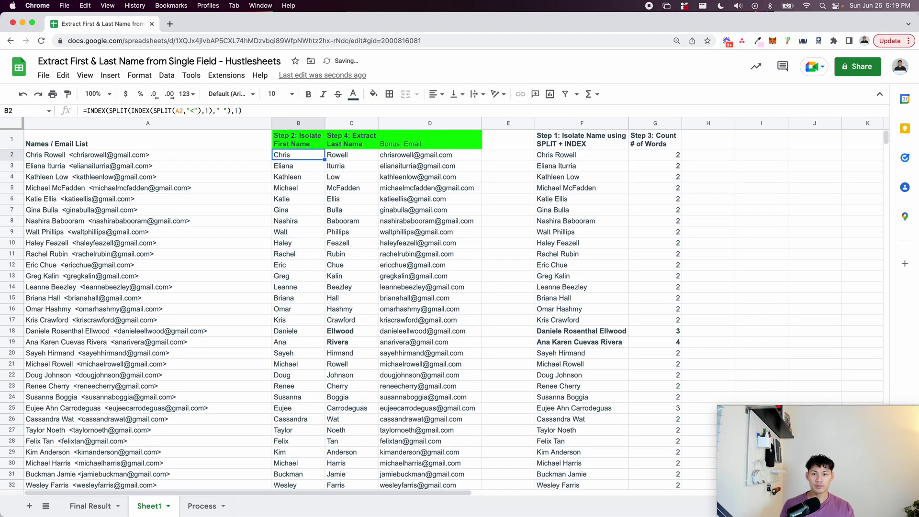
Replace an F2 reference in C2's last-name formula with the name-isolating expression.
left_click(327, 154)
double_click(327, 154)
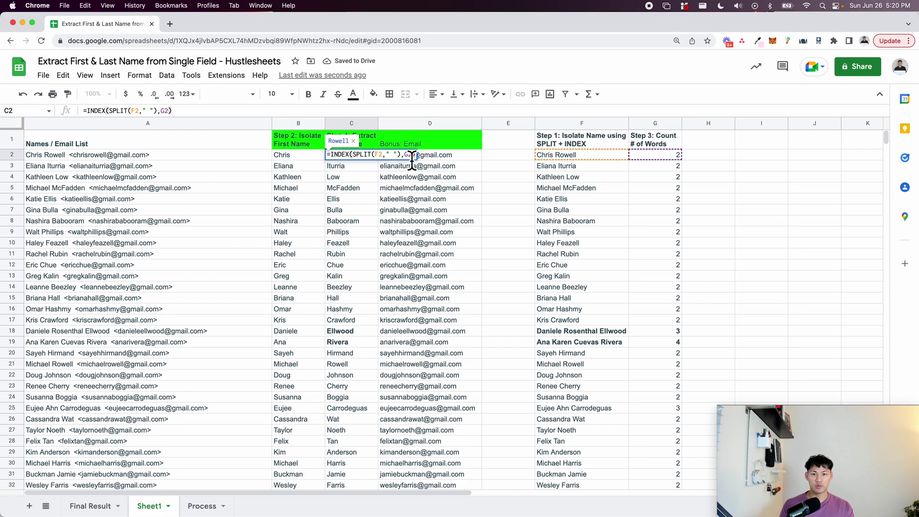
key("Escape")
left_click(556, 160)
double_click(560, 158)
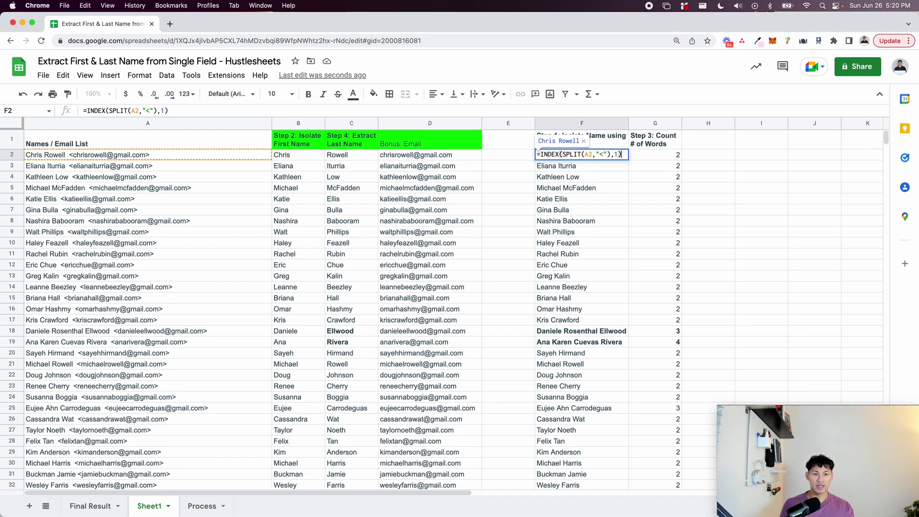
key("Escape")
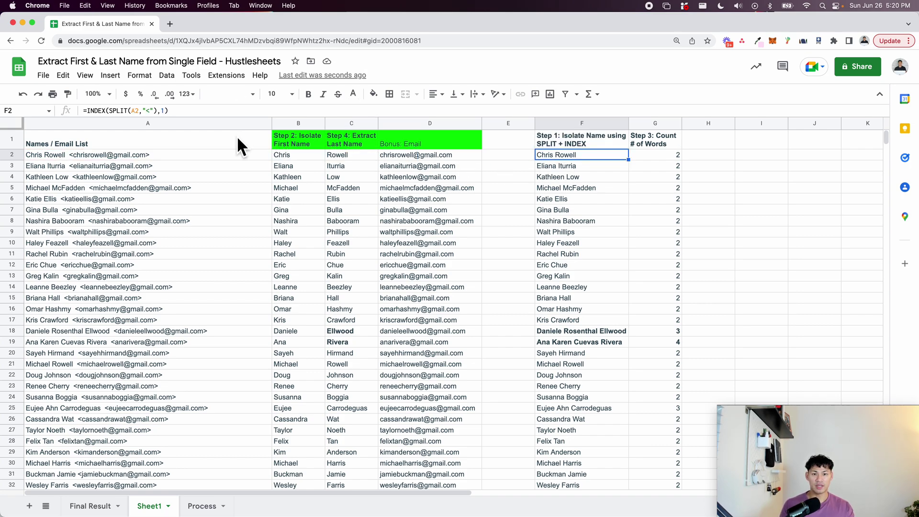
double_click(352, 154)
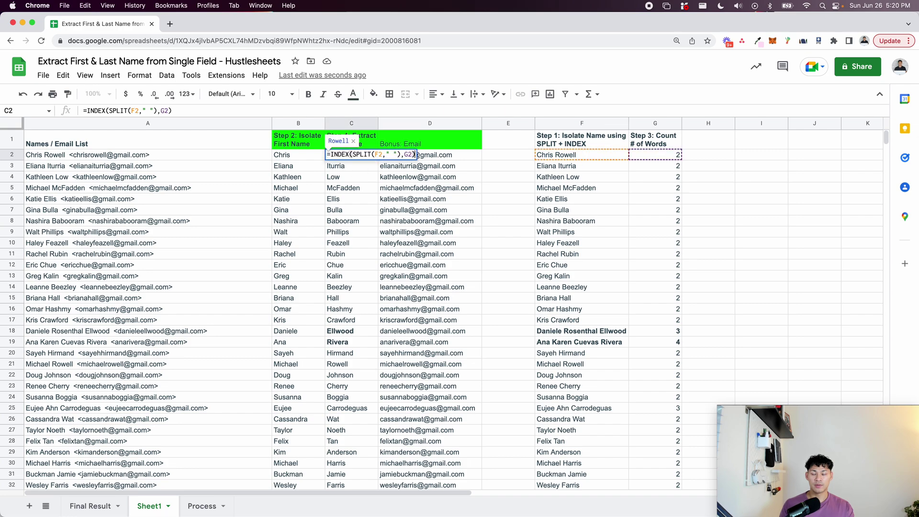
double_click(378, 155)
type("INDEX(SPLIT(A2,\"<\"),1)")
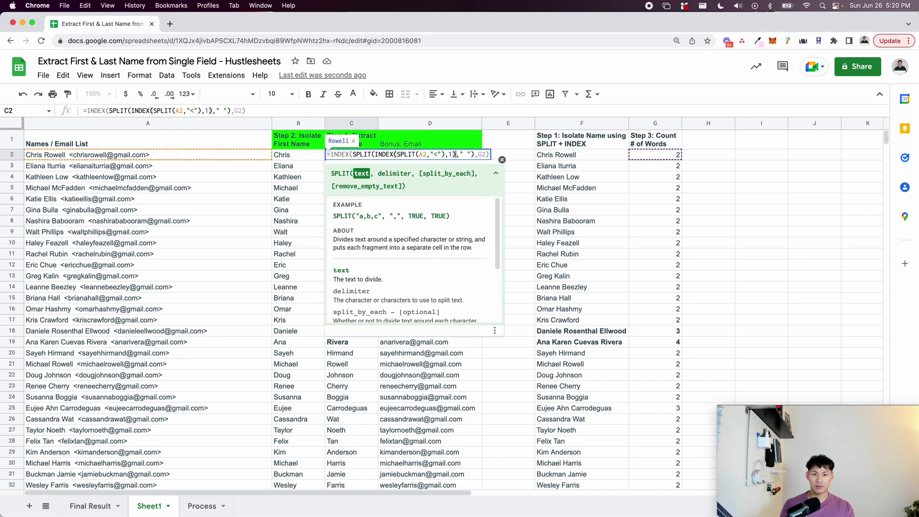
key("Return")
Replace the G2 reference in C2 with G2's copied word-count formula.
left_click(651, 158)
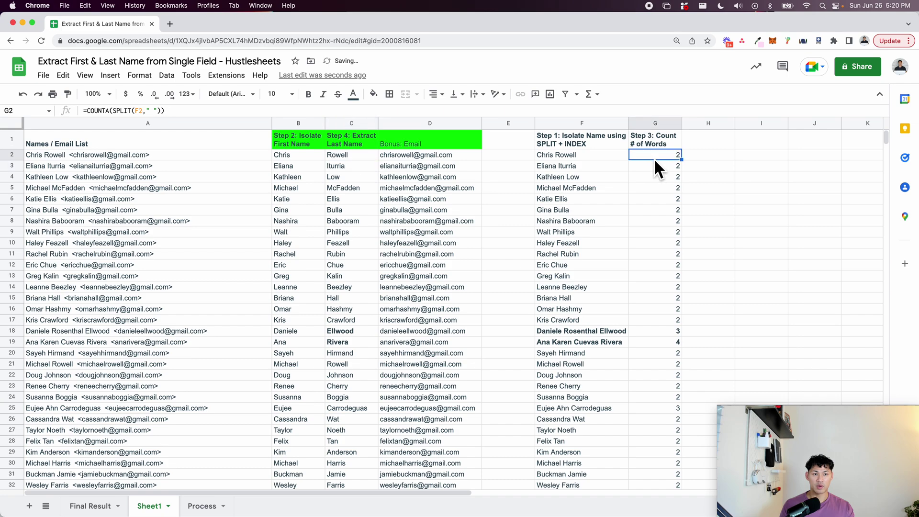
double_click(646, 156)
key("cmd+a")
key("cmd+c")
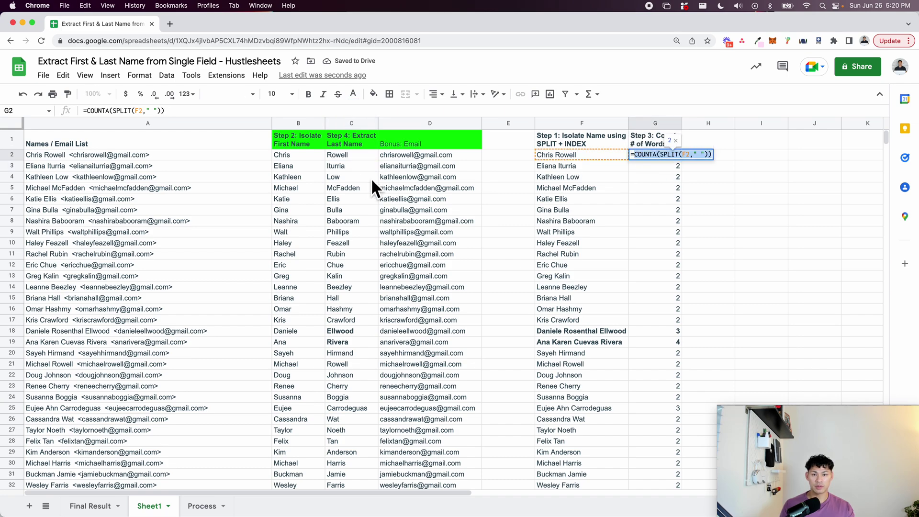
key("Escape")
left_click(350, 155)
double_click(349, 154)
double_click(479, 155)
type("G2")
double_click(482, 154)
key("cmd+v")
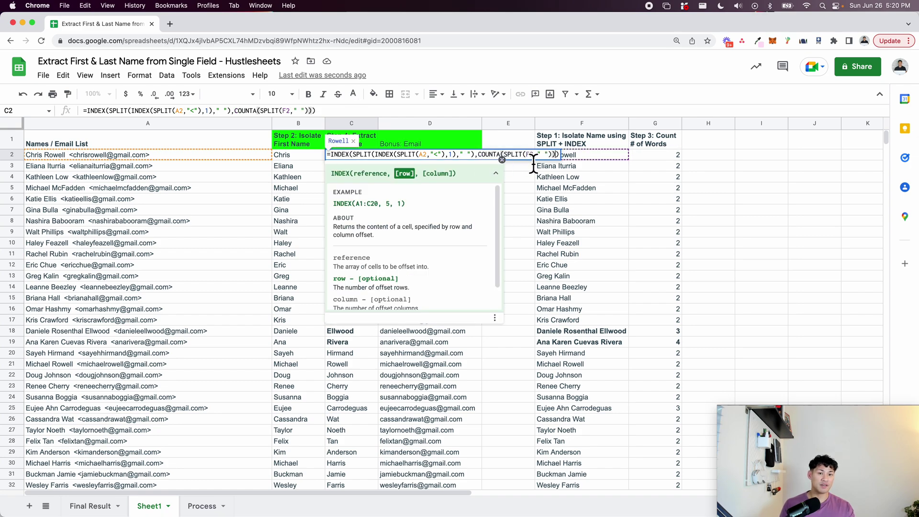
key("Return")
Replace both remaining F2 references in C2 with F2's copied name-isolating formula.
left_click(564, 159)
double_click(564, 159)
key("cmd+a")
key("cmd+c")
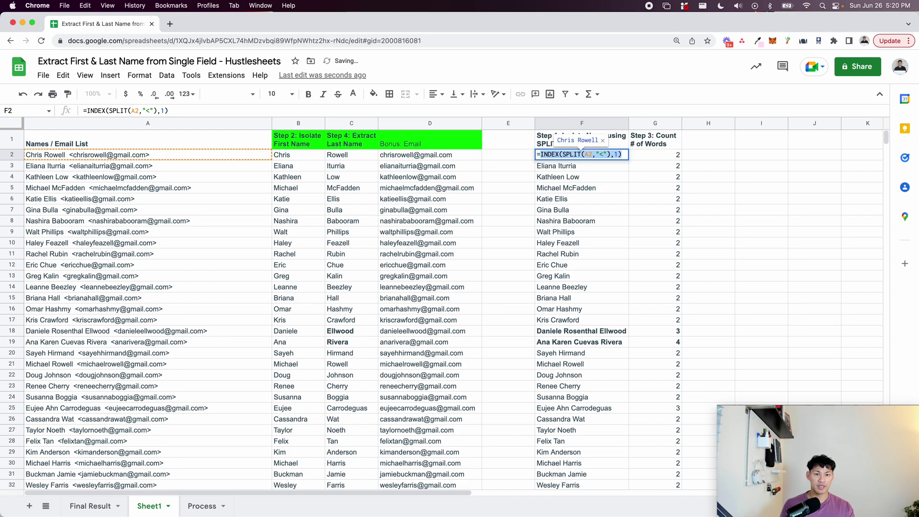
key("Escape")
left_click(341, 154)
double_click(373, 154)
key("cmd+v")
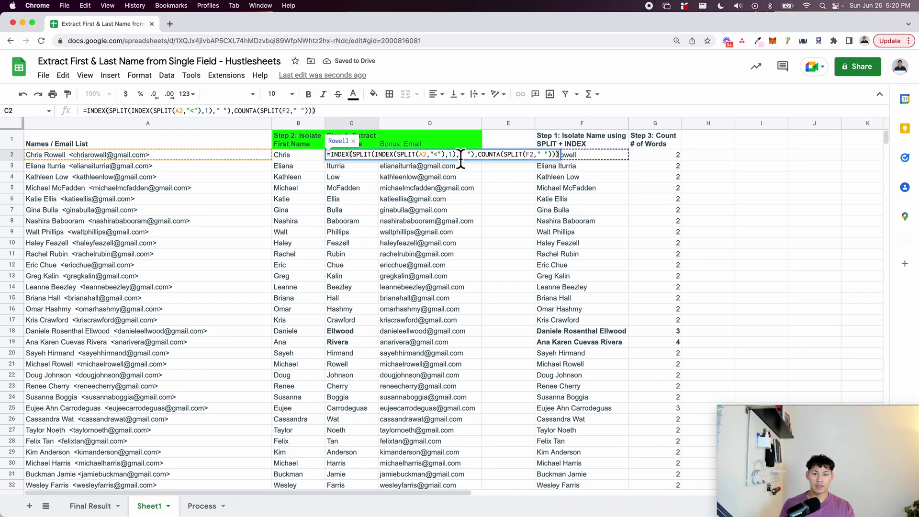
double_click(529, 154)
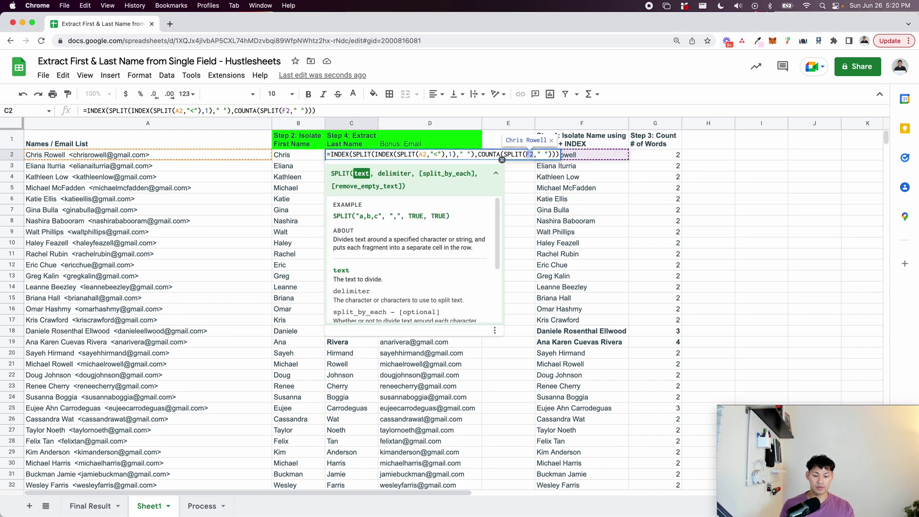
key("super+v")
key("Return")
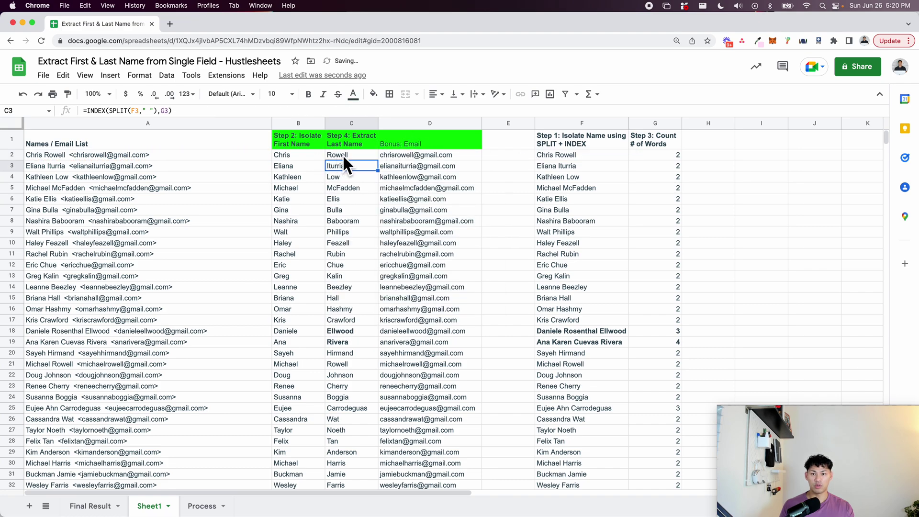
Check the finished C2 formula, the F3 helper, and the email formula under Bonus: Email.
left_click(337, 154)
left_click(586, 167)
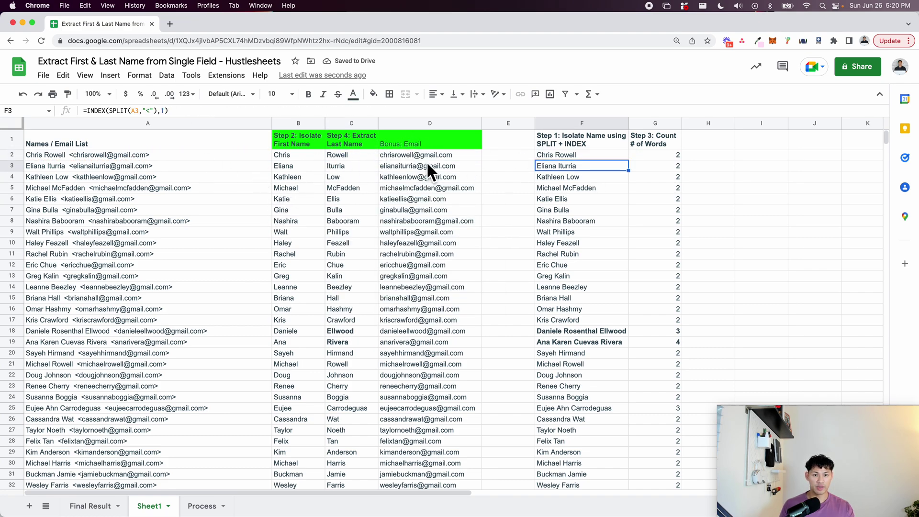
left_click(421, 138)
key("ctrl+b")
key("Down")
double_click(436, 150)
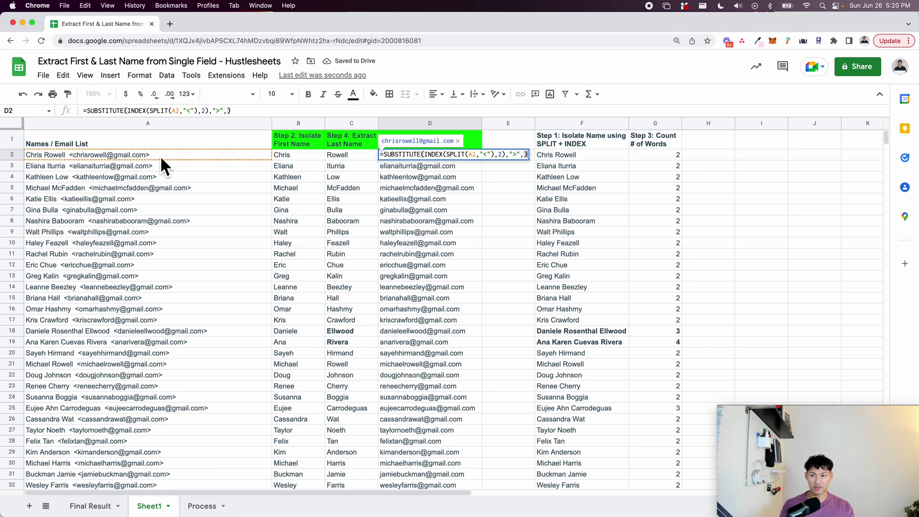
key("Escape")
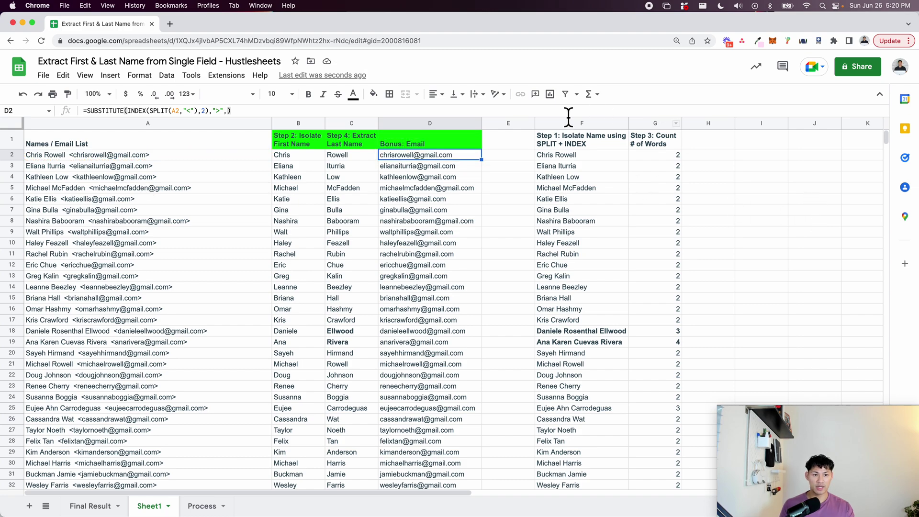
Clear helper columns F:G, then undo it because it broke column C.
left_click(571, 123)
left_click(660, 123, "shift")
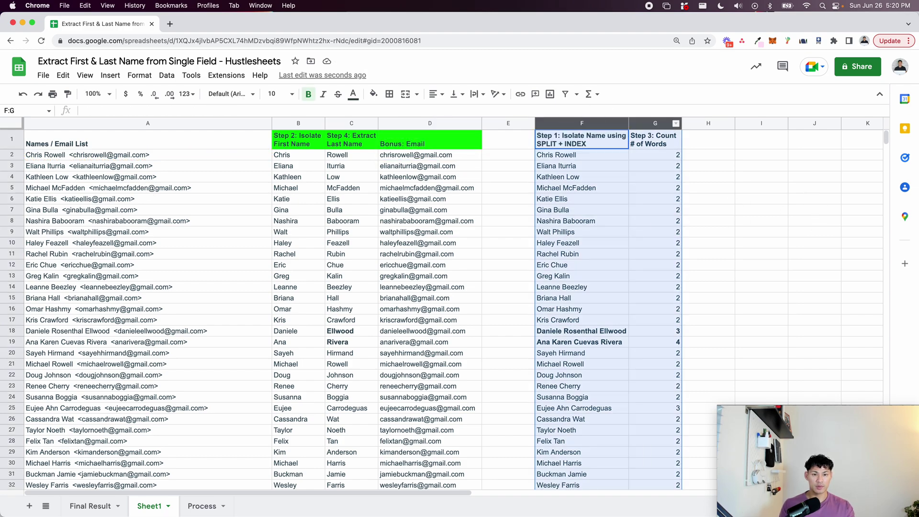
key("Delete")
key("super+z")
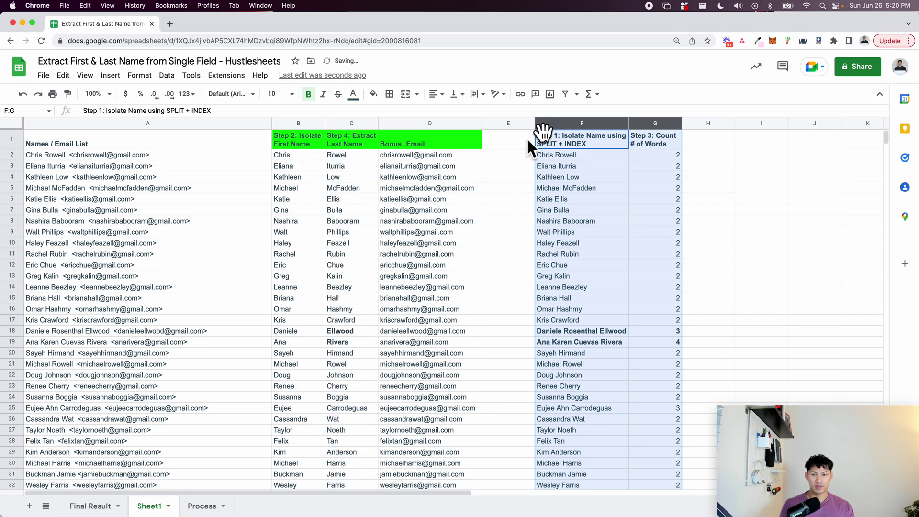
Fill C2's self-contained last-name formula down to C32 and clear helper columns F:G.
left_click(354, 156)
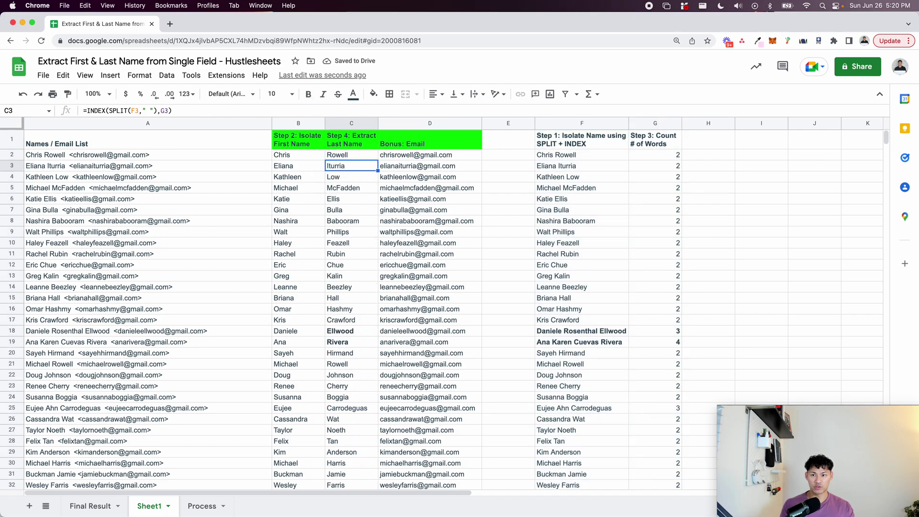
key("super+z")
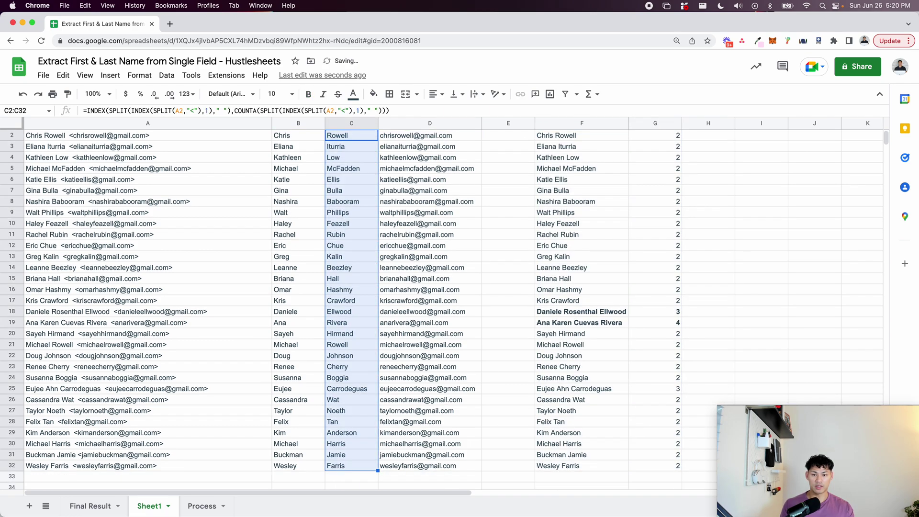
left_click_drag(555, 123, 655, 124)
key("BackSpace")
Enter the headers First Name, Last Name and Email in B1:D1.
left_click(450, 189)
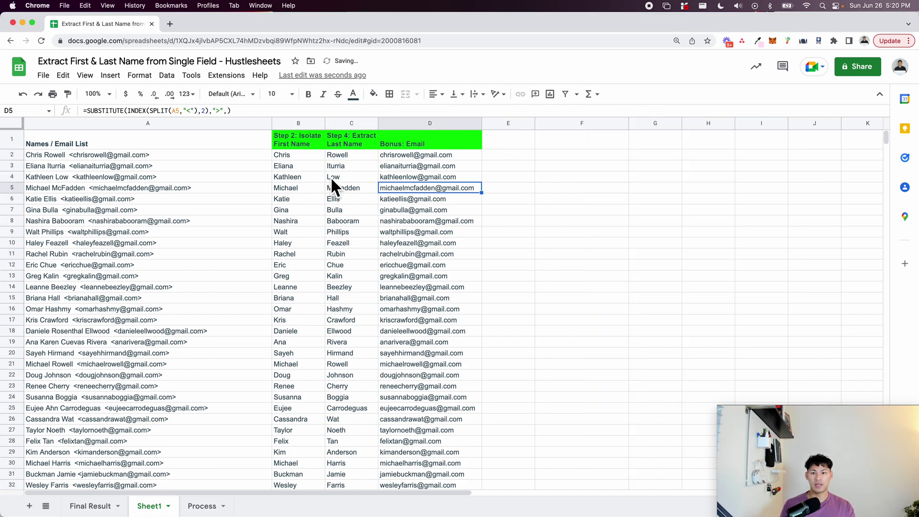
left_click(292, 138)
type("First Name")
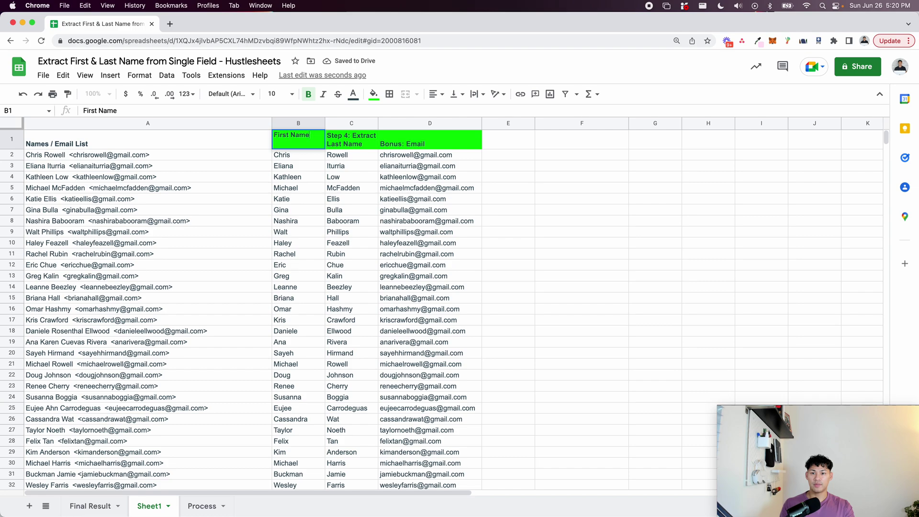
key("Tab")
type("Last Name")
key("Tab")
type("Emai")
key("Return")
key("Up")
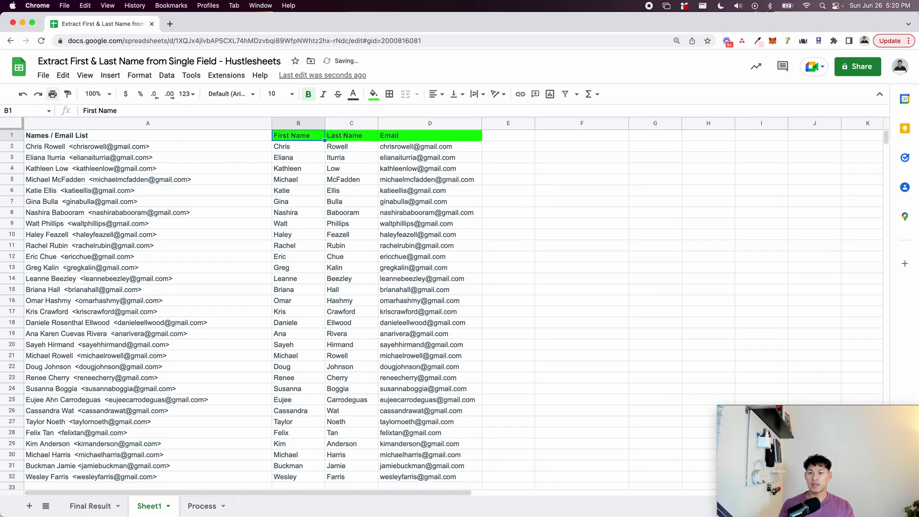
Freeze the header row up to row 1 and check it stays fixed while scrolling.
left_click(85, 75)
mouse_move(115, 112)
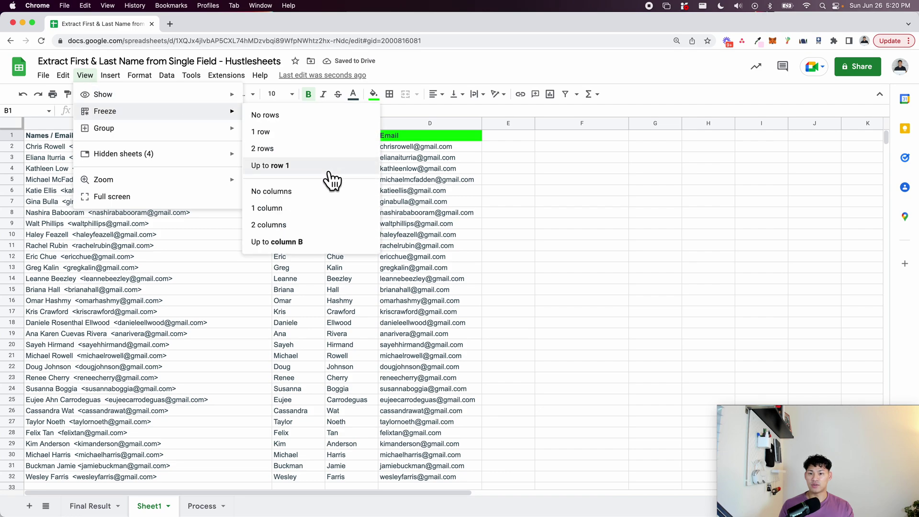
left_click(324, 167)
scroll(233, 251, "down", 10)
scroll(233, 252, "up", 5)
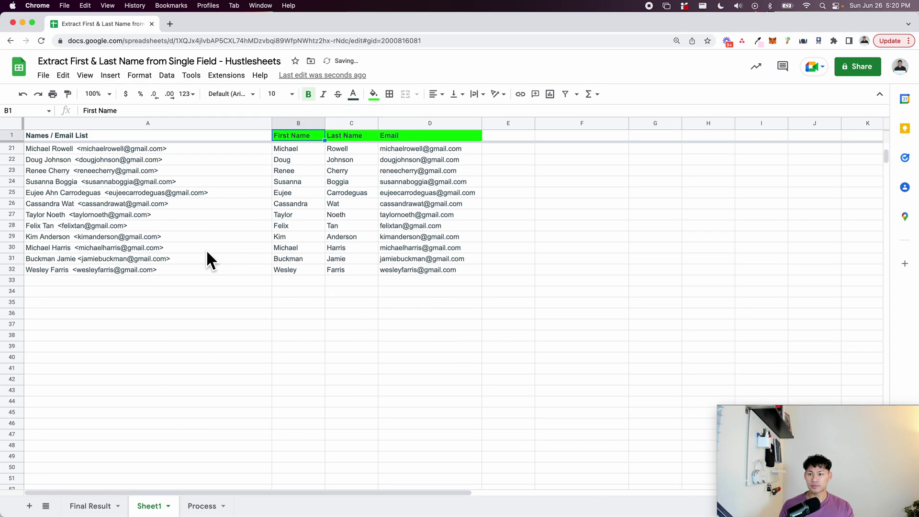
Enter a new person's name and e-mail in 'Name <email>' format in A33.
left_click(208, 282)
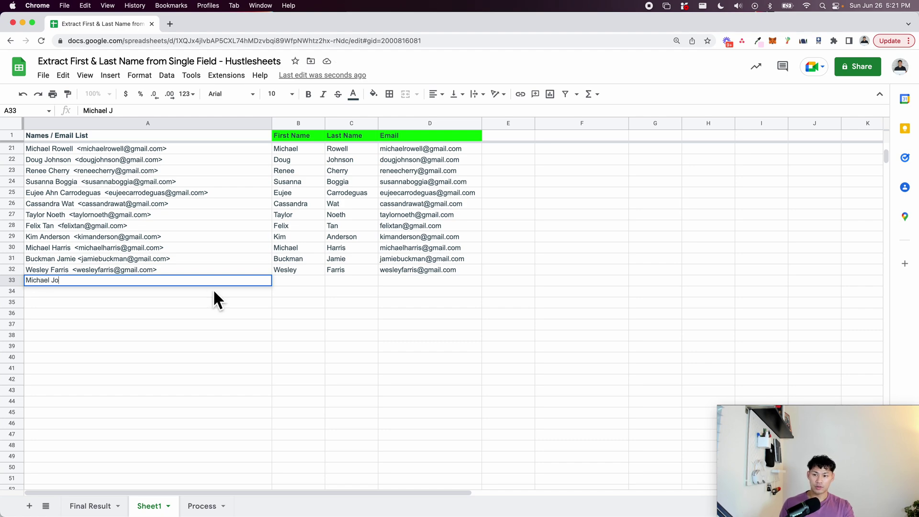
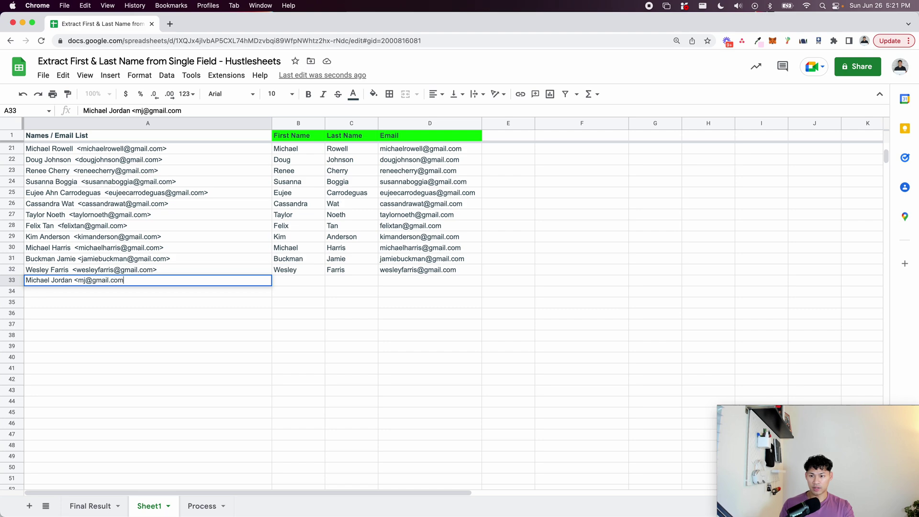
key("Return")
Fill the B:D formulas from row 32 down to row 33 with Ctrl+D to split the new entry.
left_click_drag(319, 268, 420, 282)
key("ctrl+d")
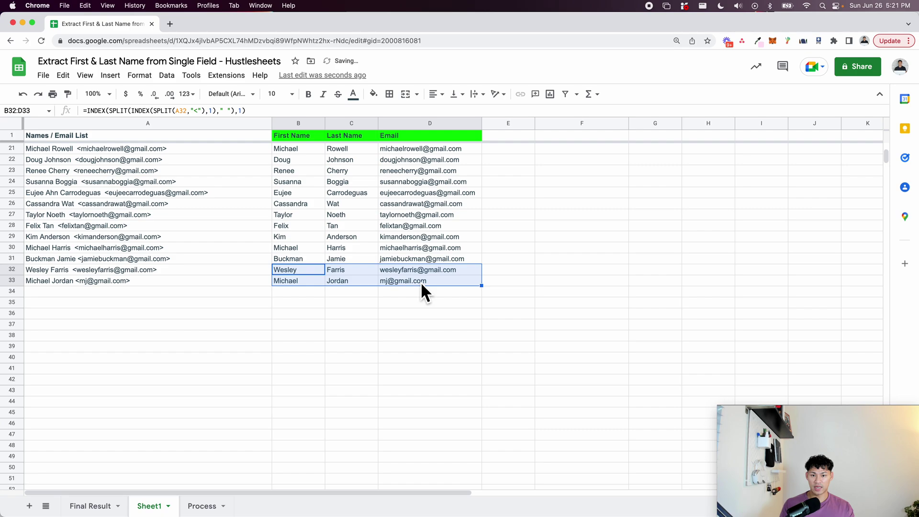
left_click(351, 312)
left_click_drag(299, 282, 411, 282)
left_click(399, 335)
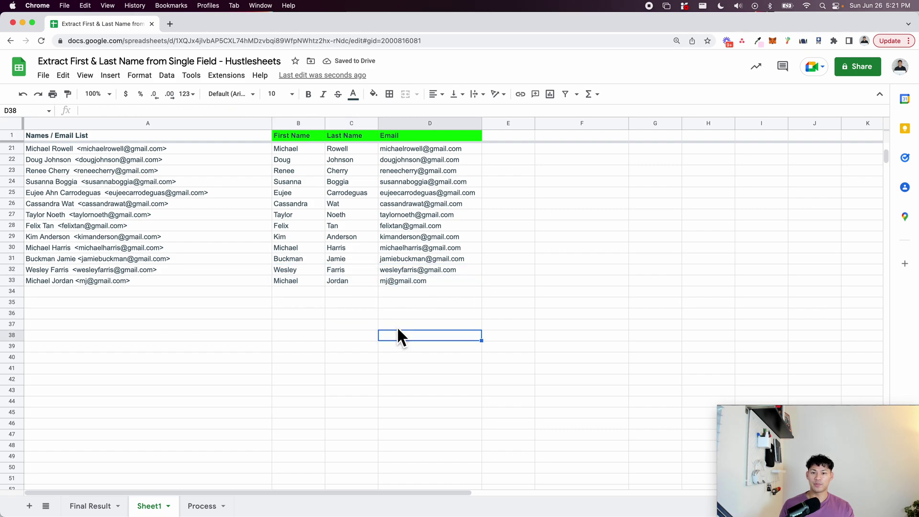
scroll(229, 197, "up", 6)
scroll(229, 197, "down", 4)
scroll(229, 197, "up", 4)
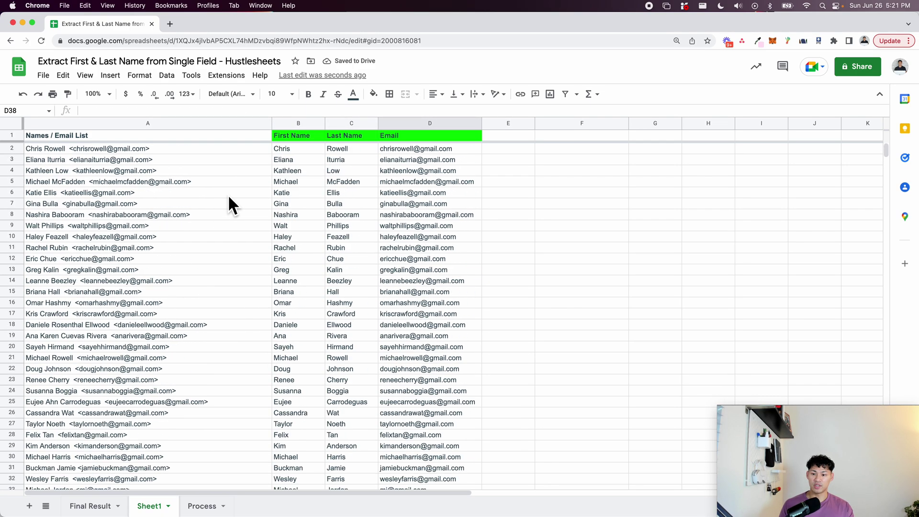
left_click(109, 502)
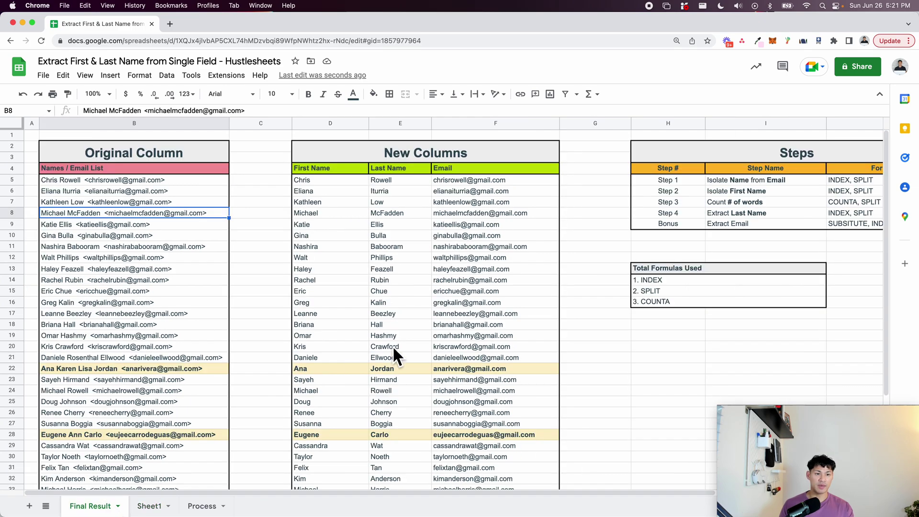
left_click_drag(651, 285, 652, 295)
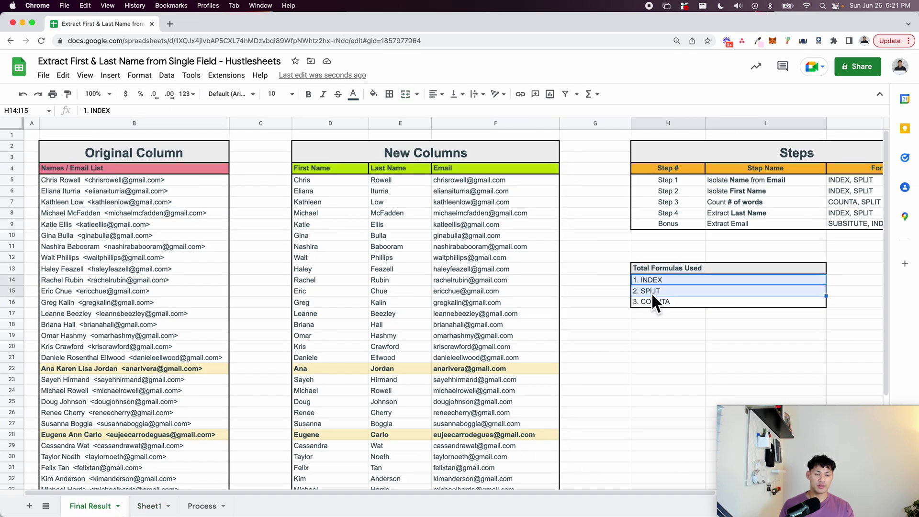
left_click(589, 284)
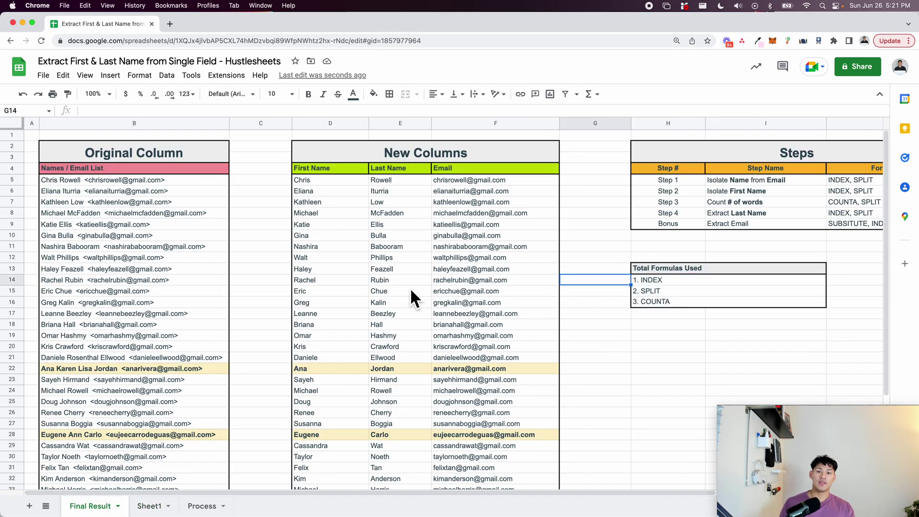
left_click(152, 505)
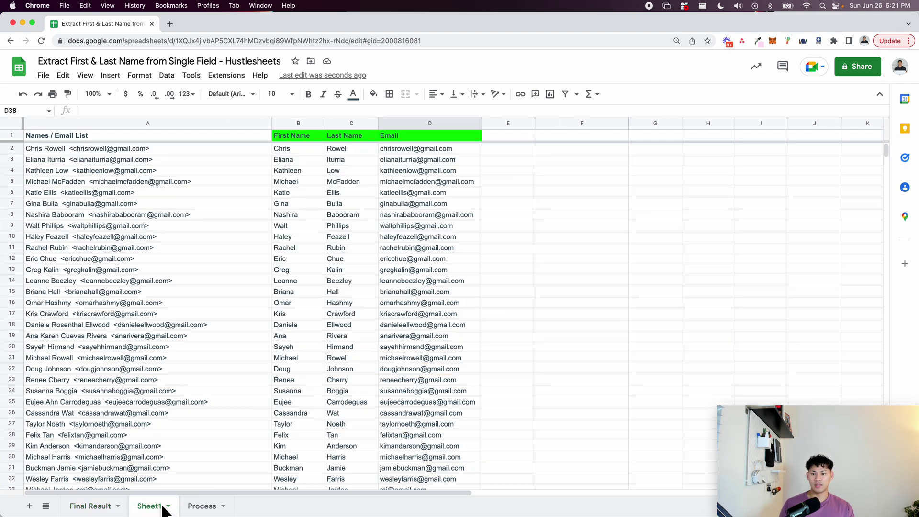